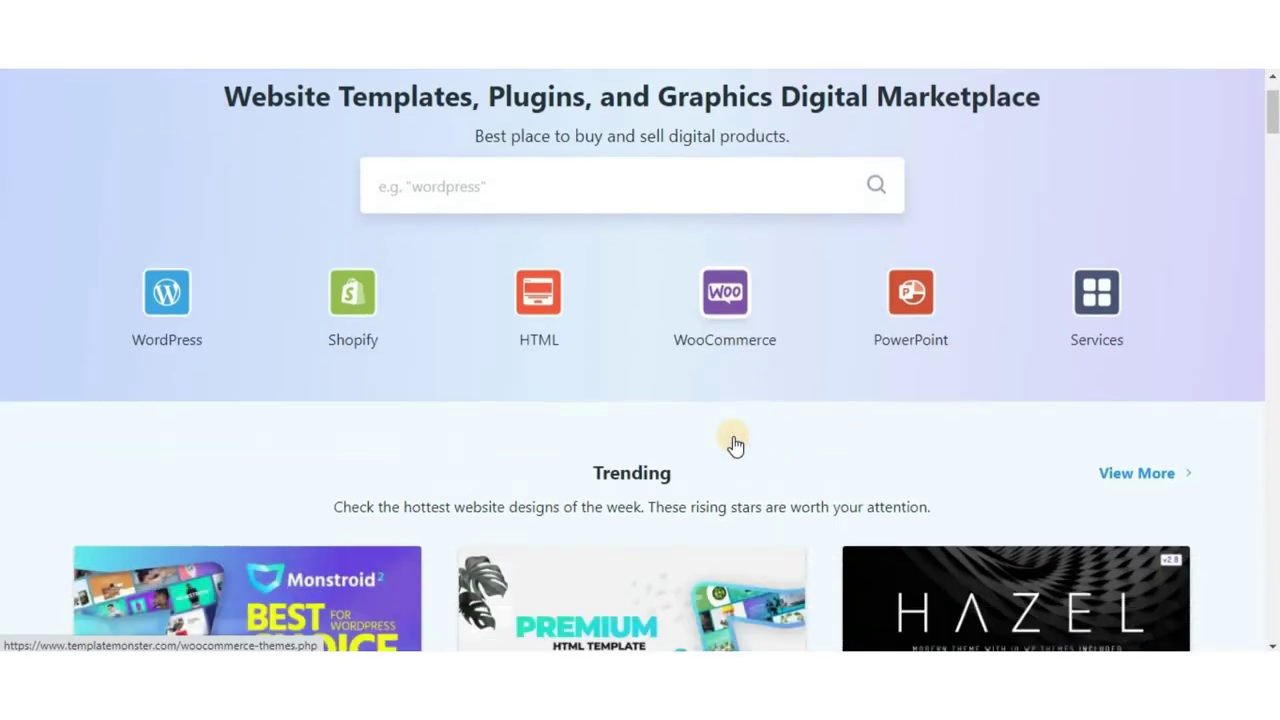
- Browse TemplateMonster's Graphics catalogue through its logo, magazine and illustration listings
scroll(735, 445, down, 6)
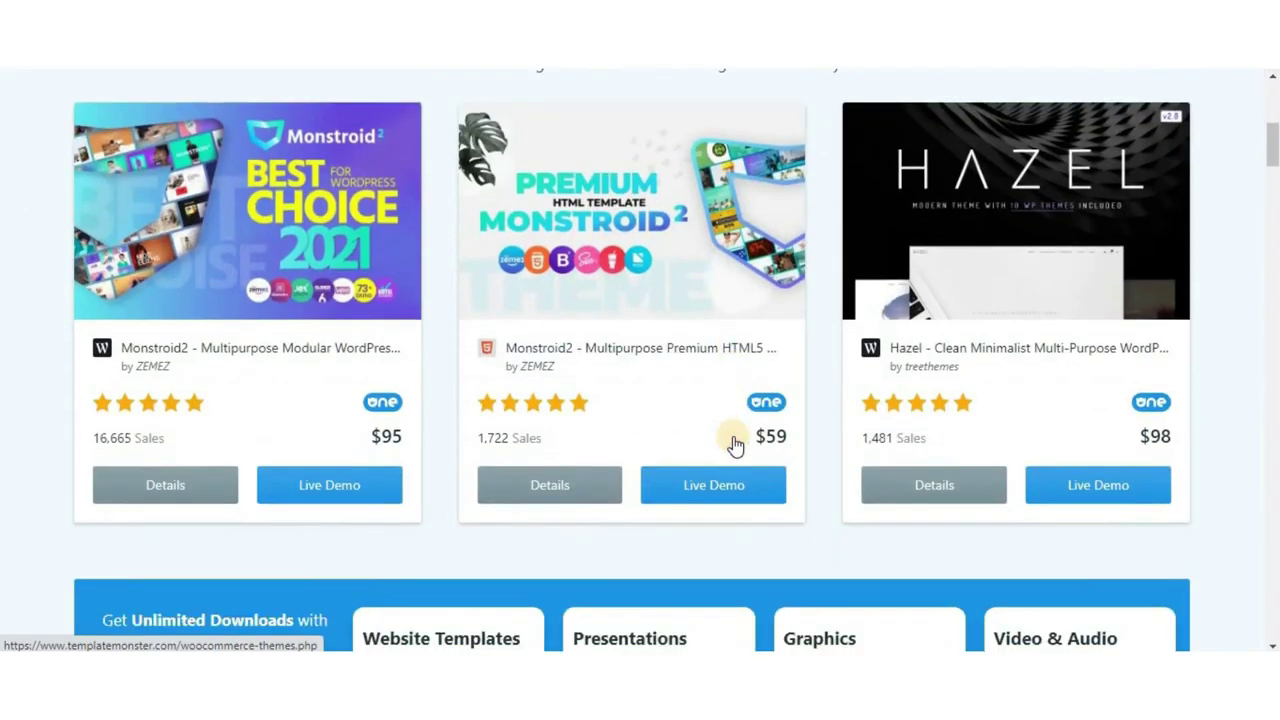
scroll(735, 445, down, 6)
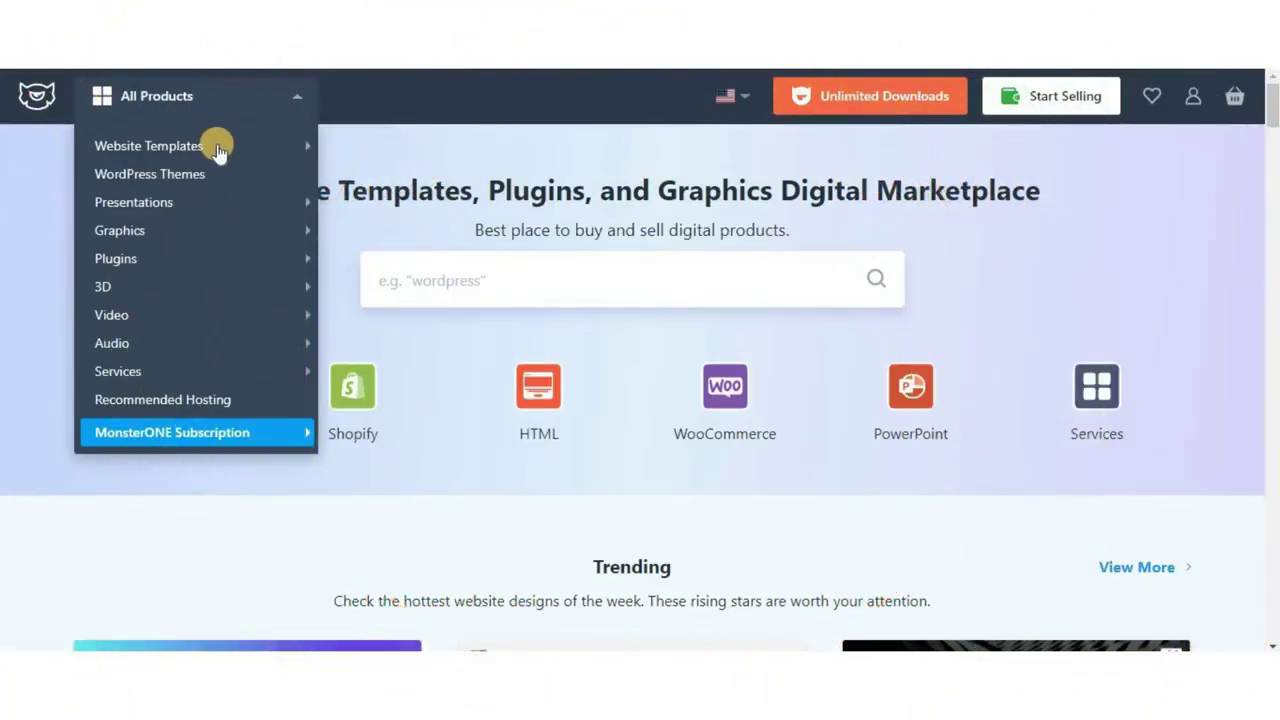
mouse_move(218, 150)
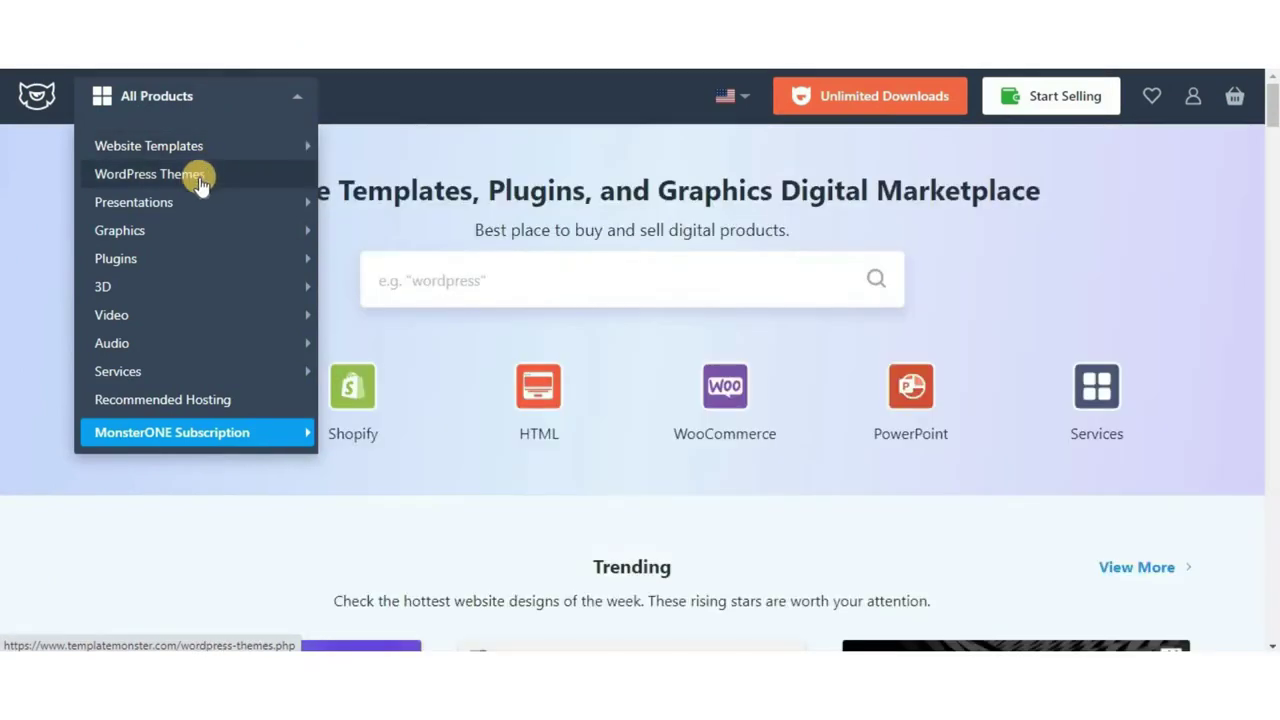
mouse_move(192, 206)
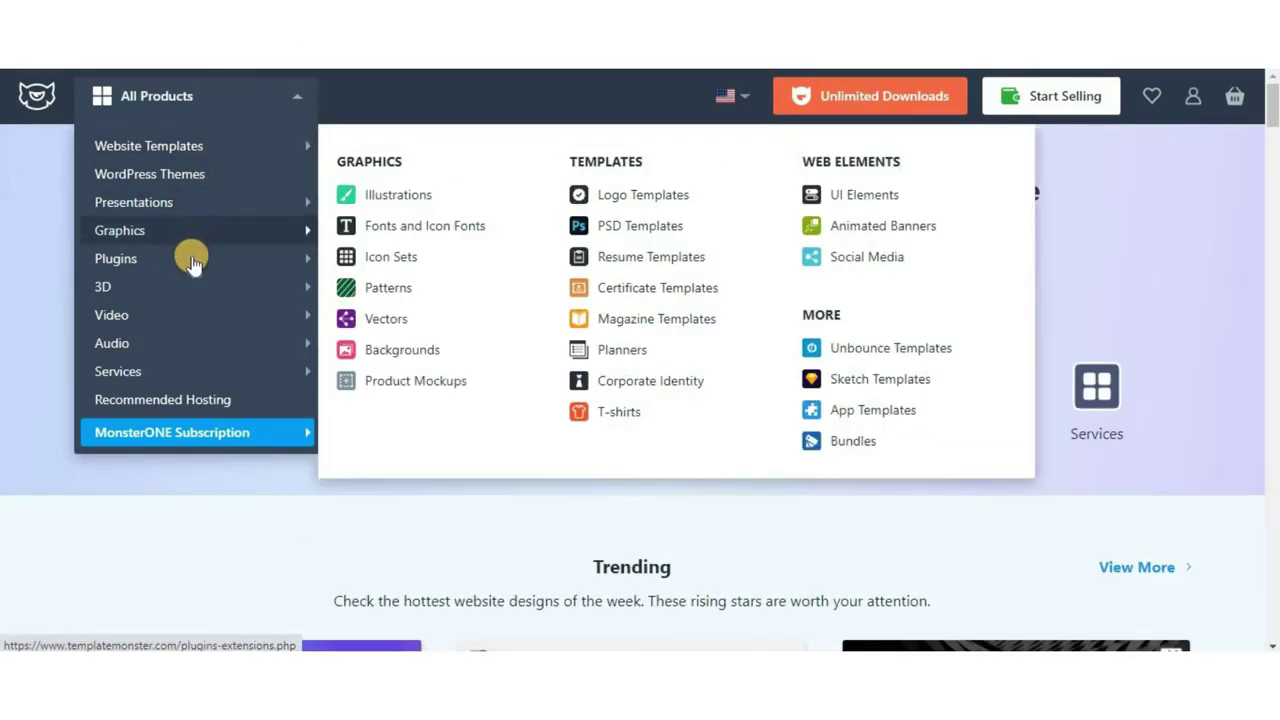
mouse_move(194, 268)
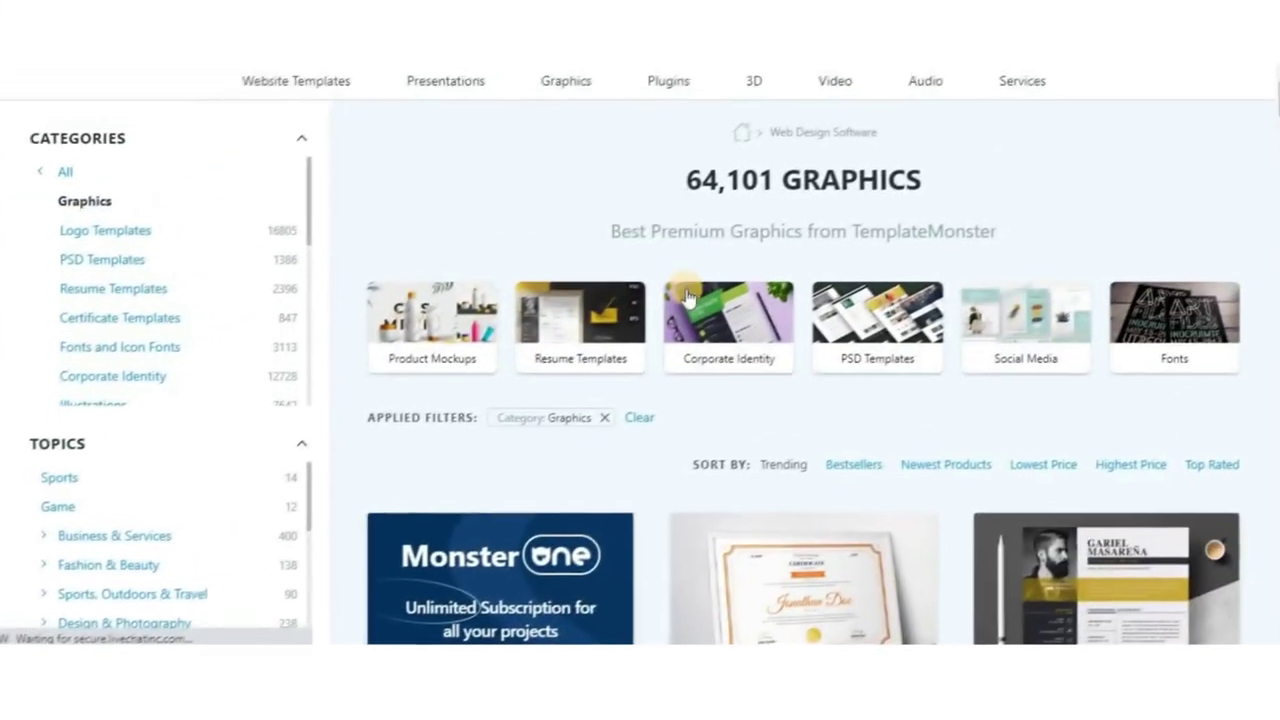
scroll(676, 305, down, 1)
scroll(674, 305, down, 1)
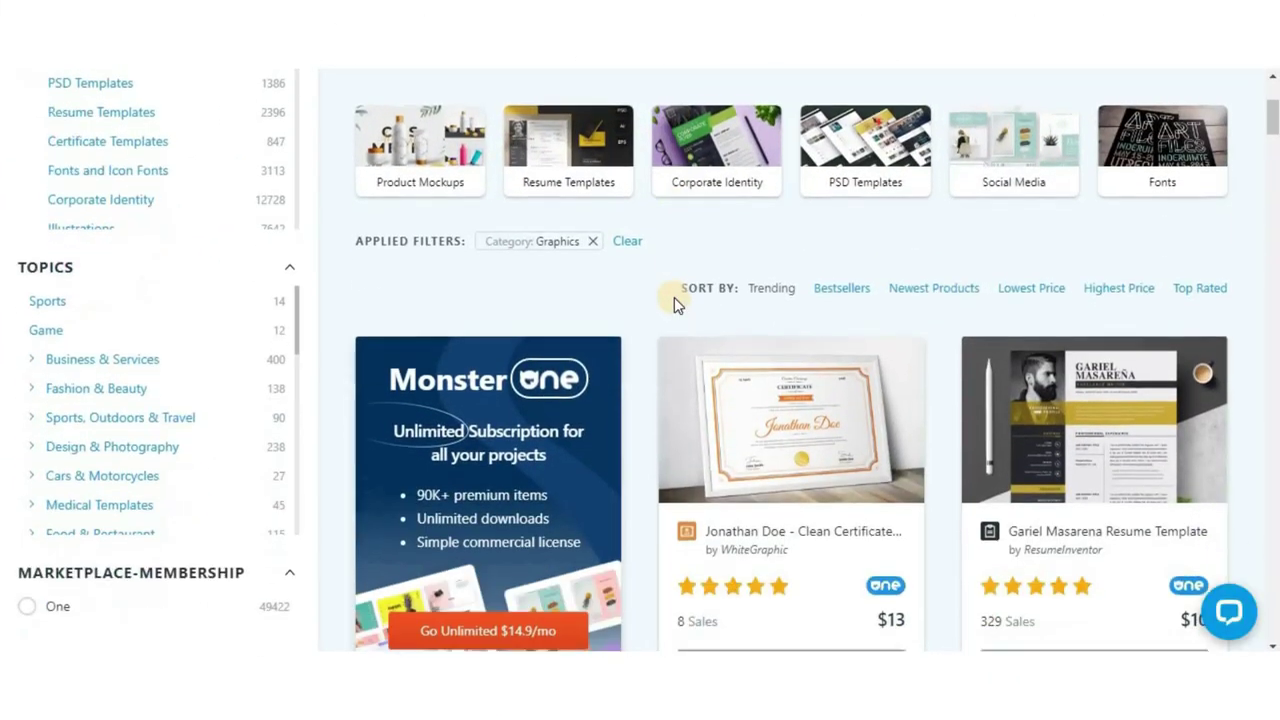
scroll(674, 297, down, 1)
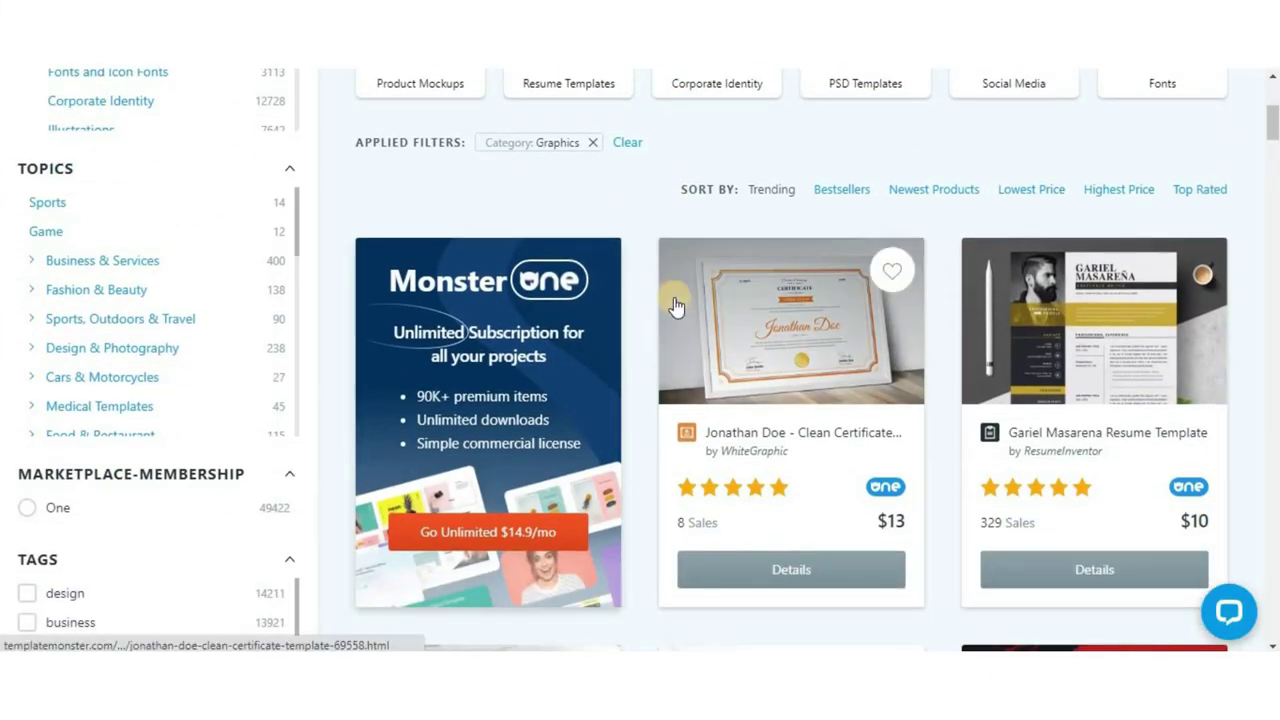
scroll(674, 305, down, 1)
scroll(674, 305, down, 2)
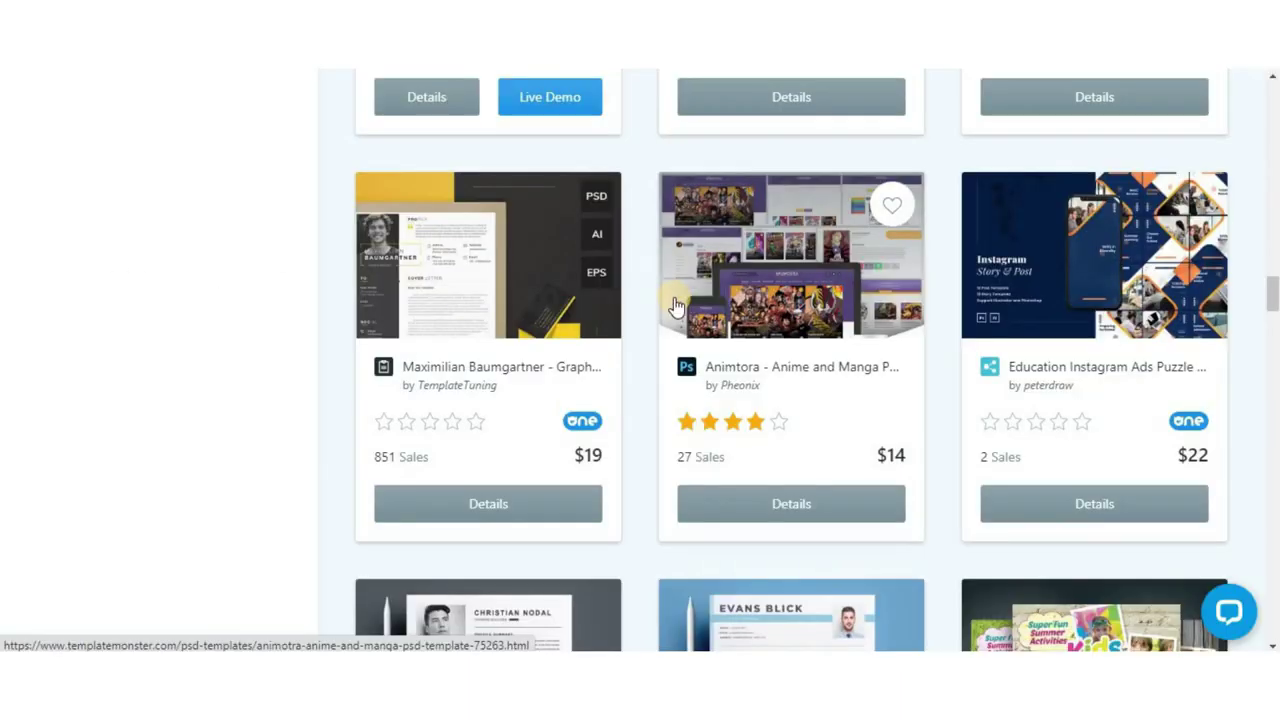
- Scroll the Graphics page down and back up to reach the account options
scroll(676, 305, down, 3)
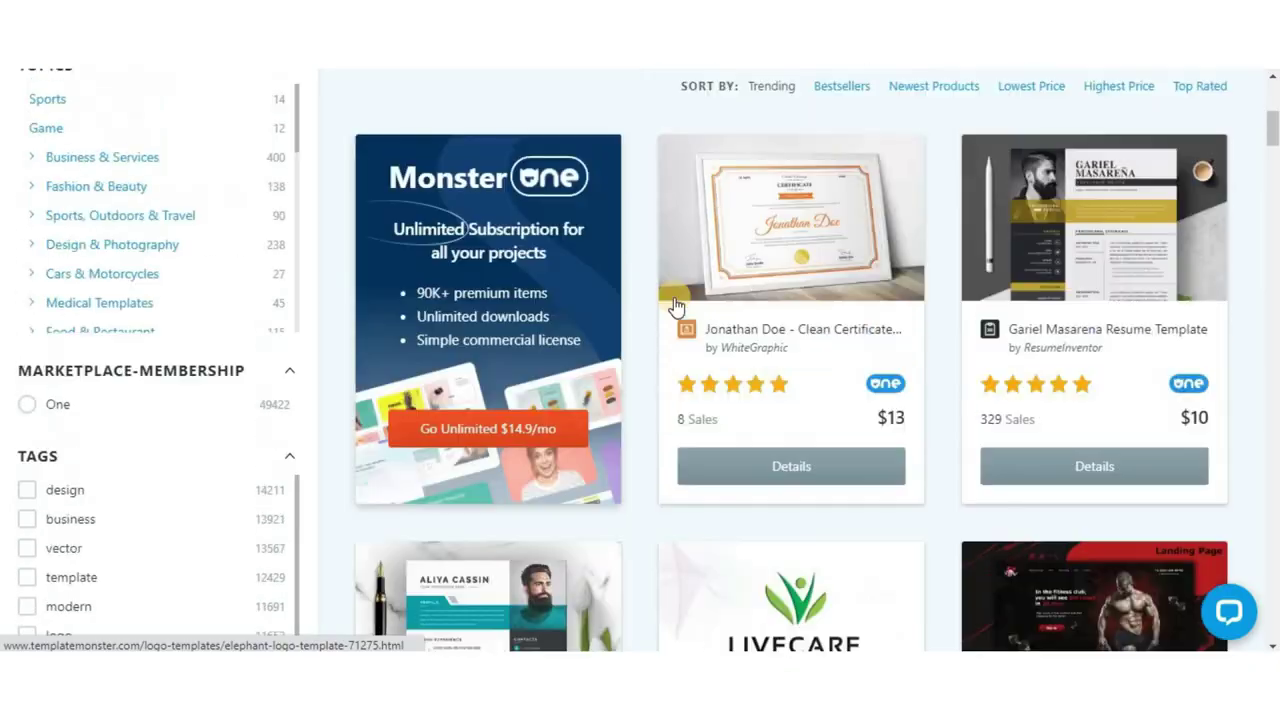
scroll(676, 305, up, 10)
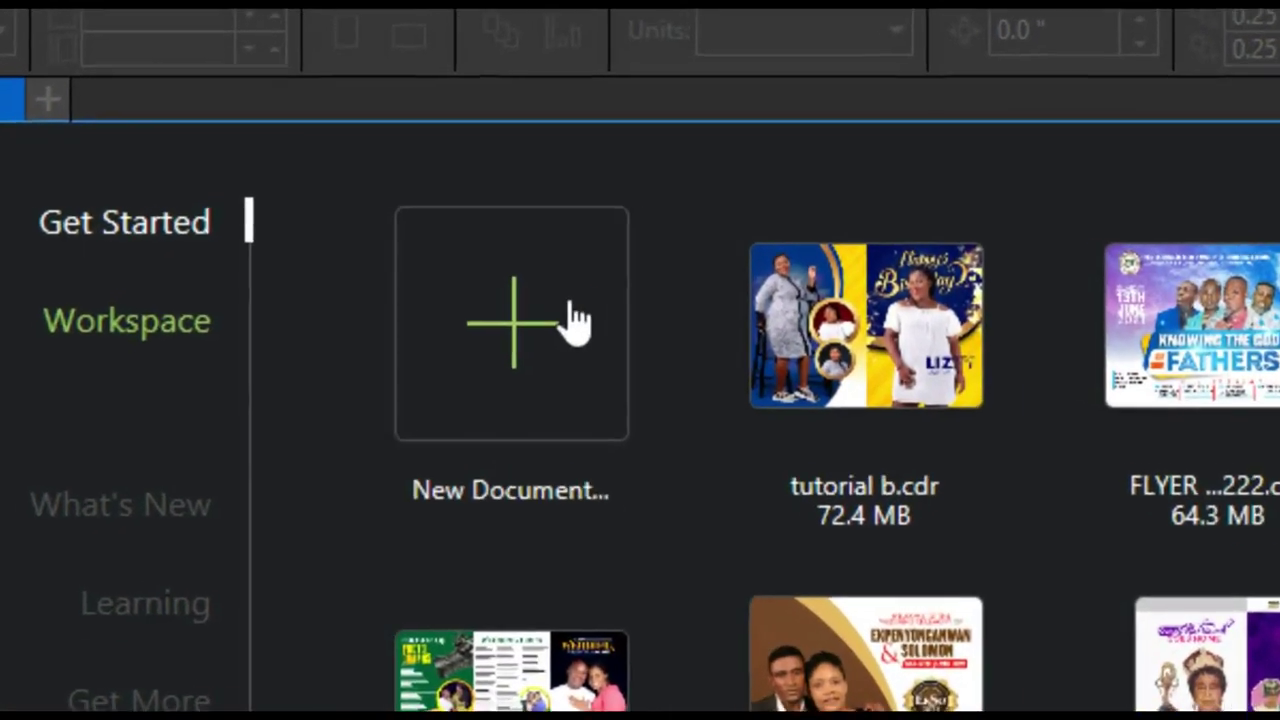
- Create a new document measured in pixels, 1280 wide by 720 high at 300 dpi
click(392, 227)
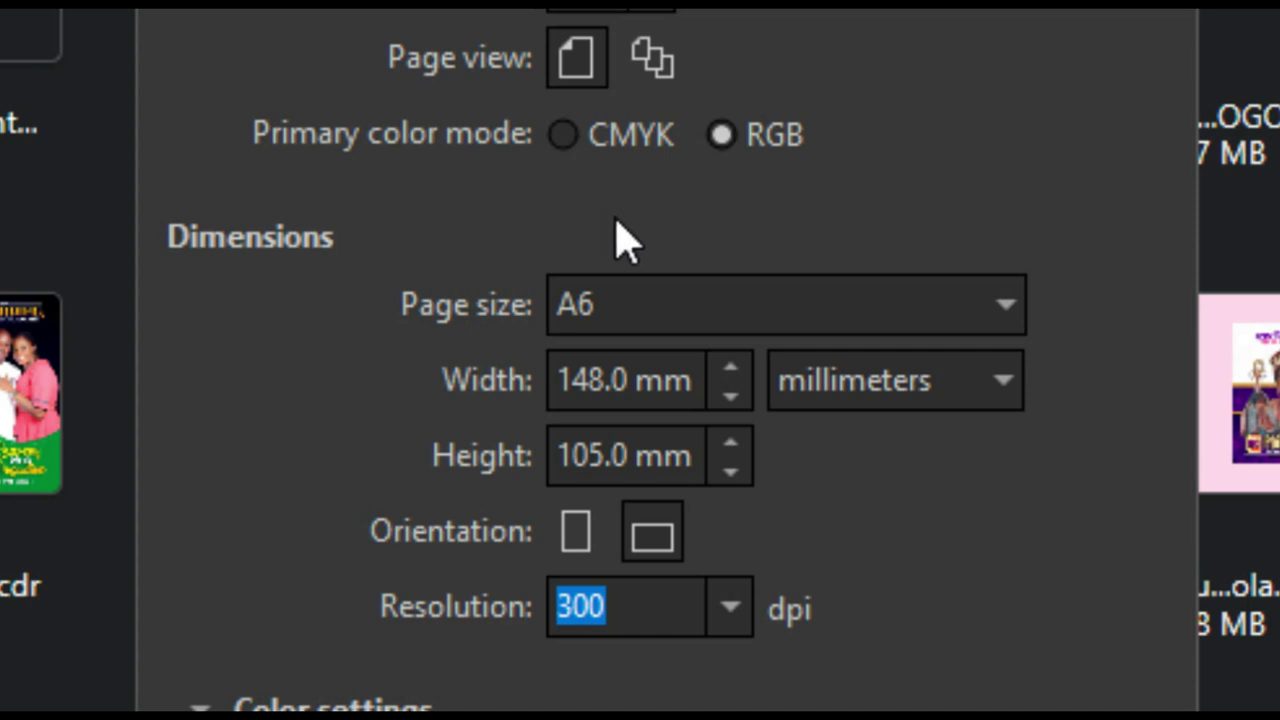
click(877, 386)
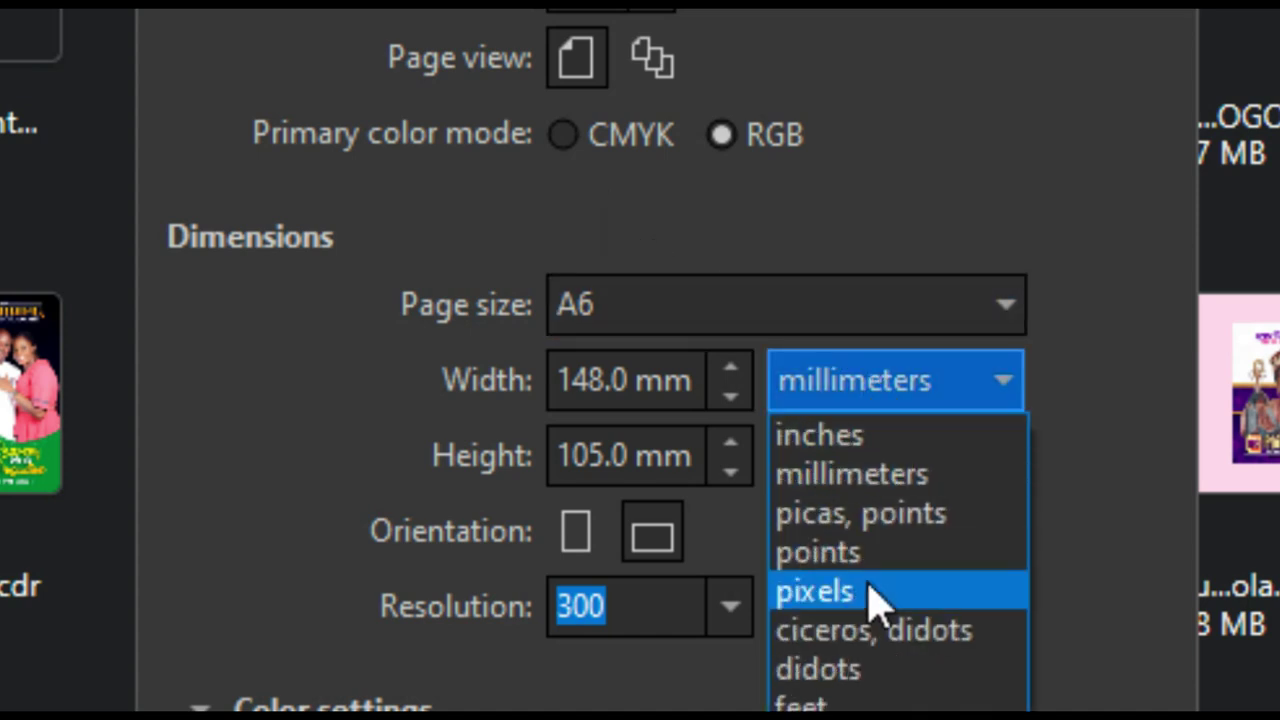
click(870, 591)
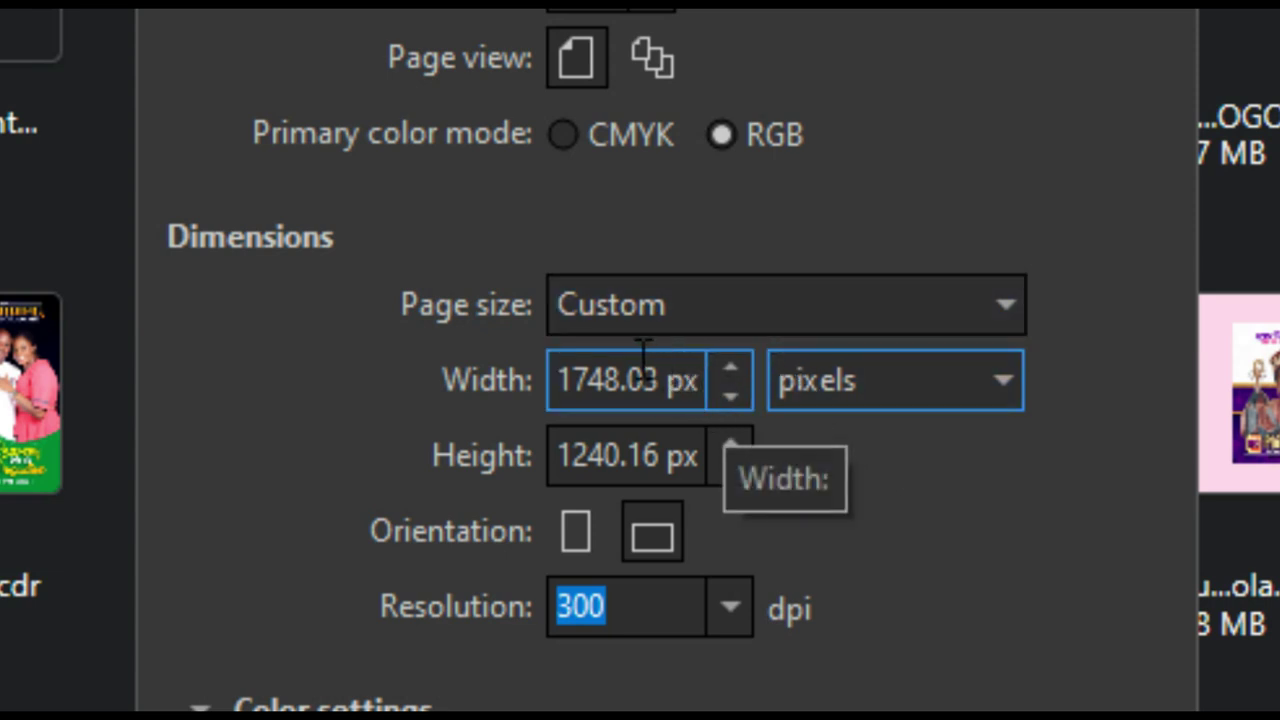
double_click(623, 379)
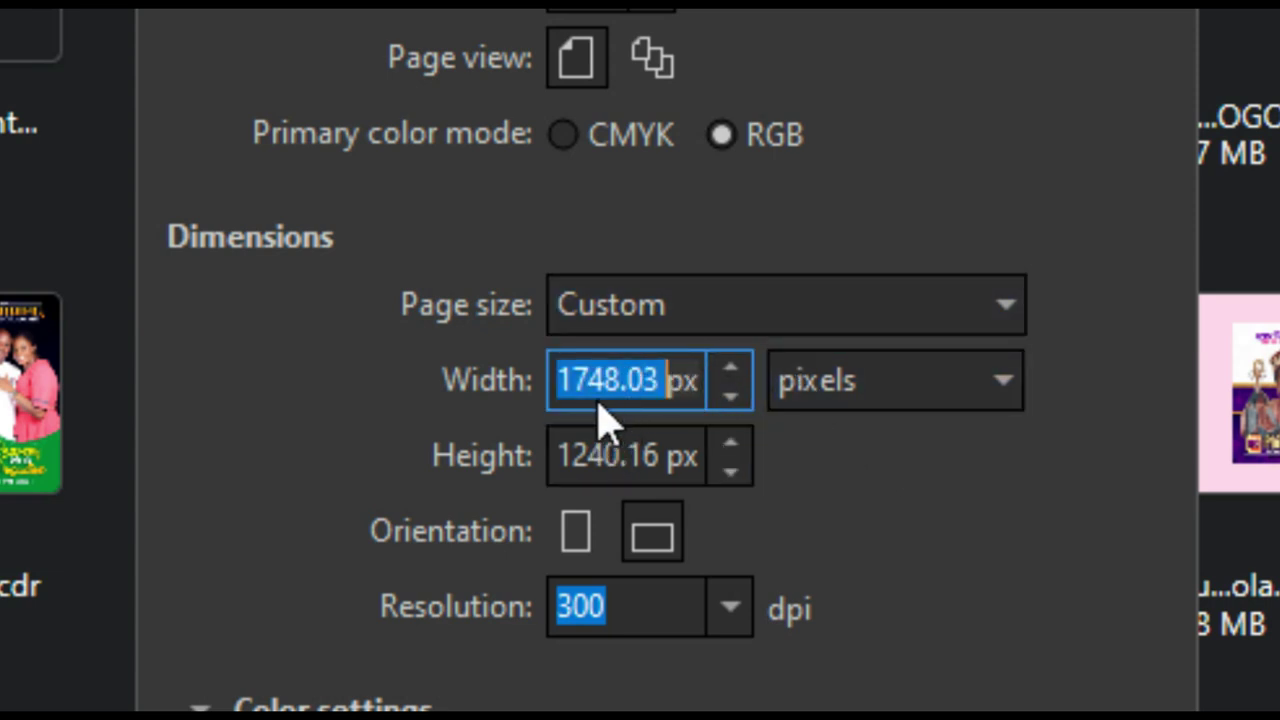
text(1280)
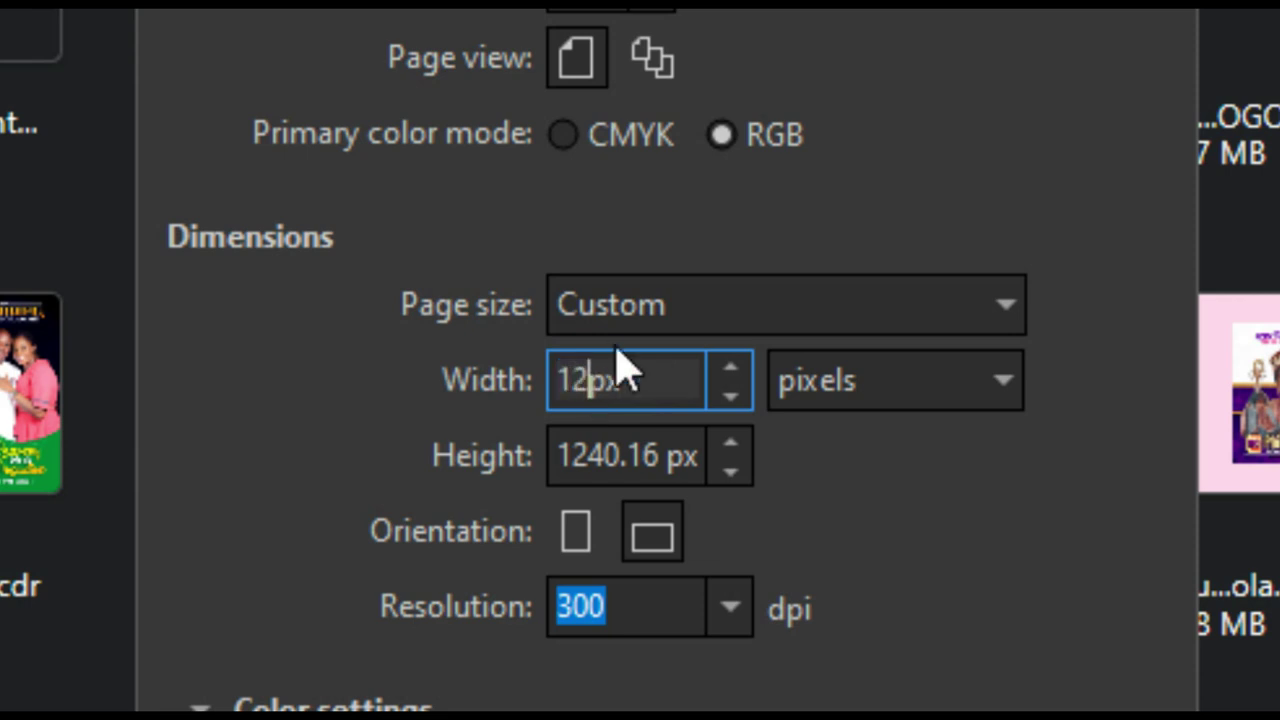
double_click(605, 452)
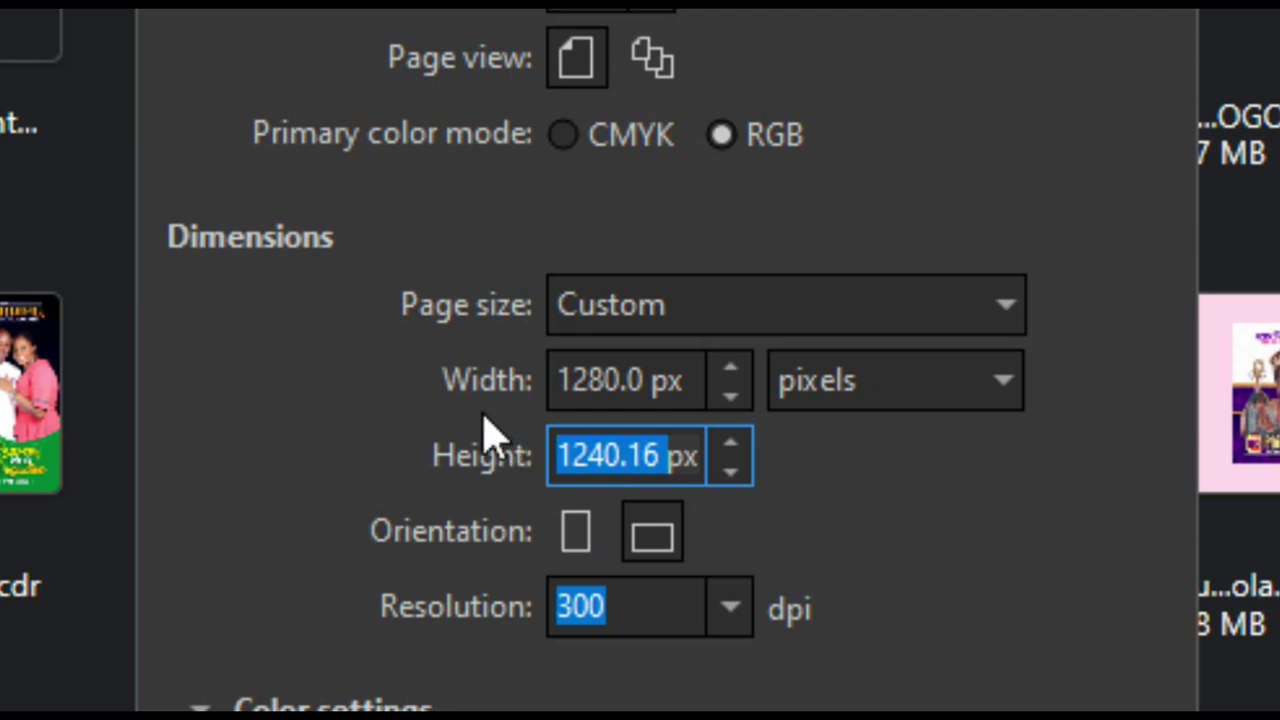
text(73)
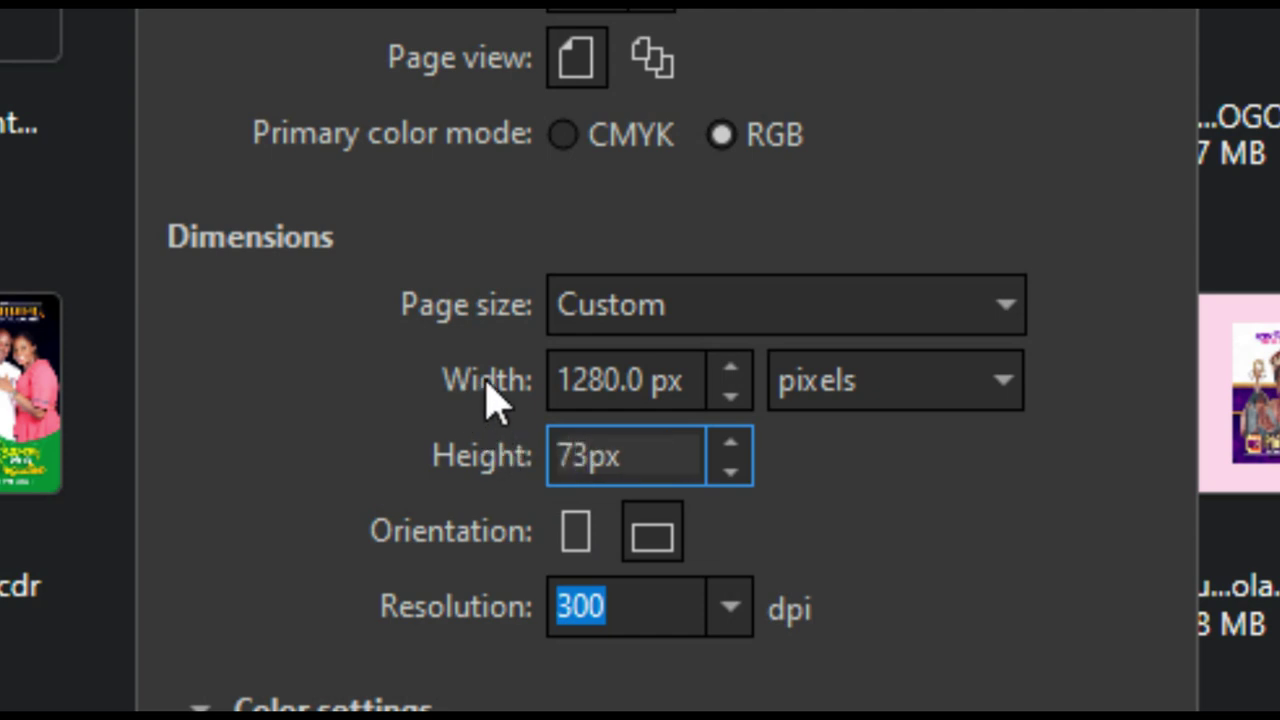
key(BackSpace)
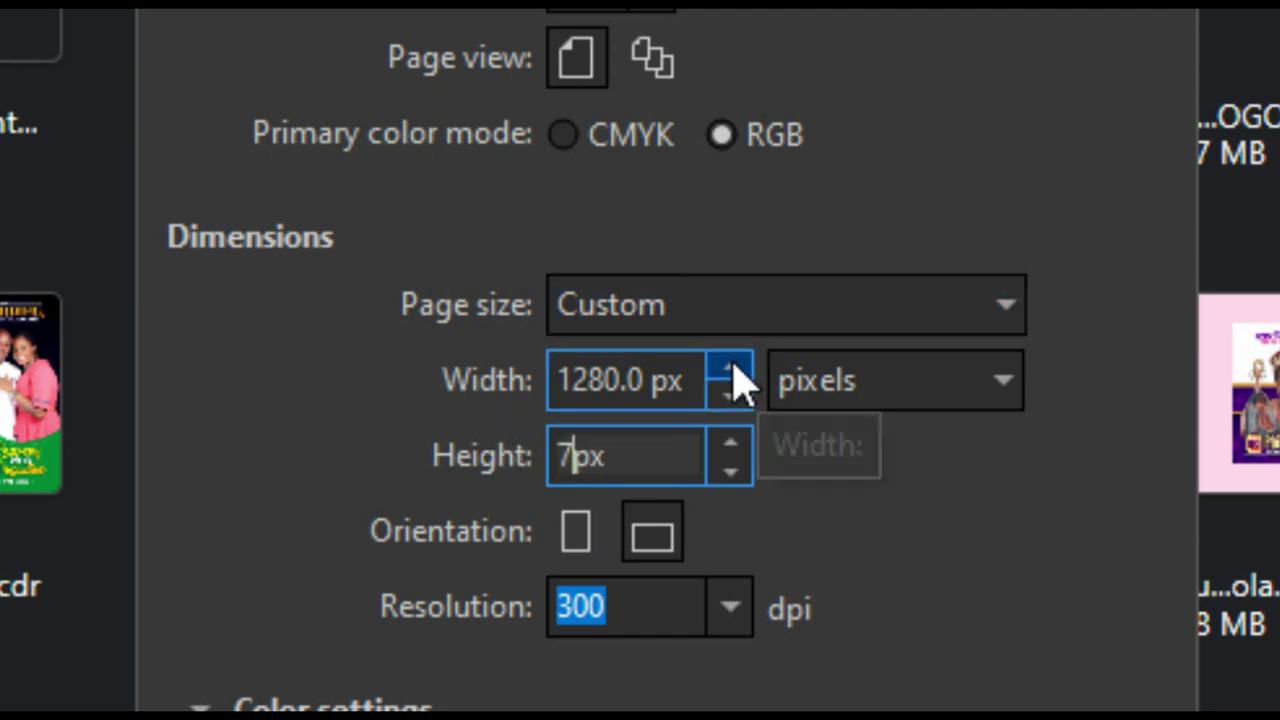
text(20)
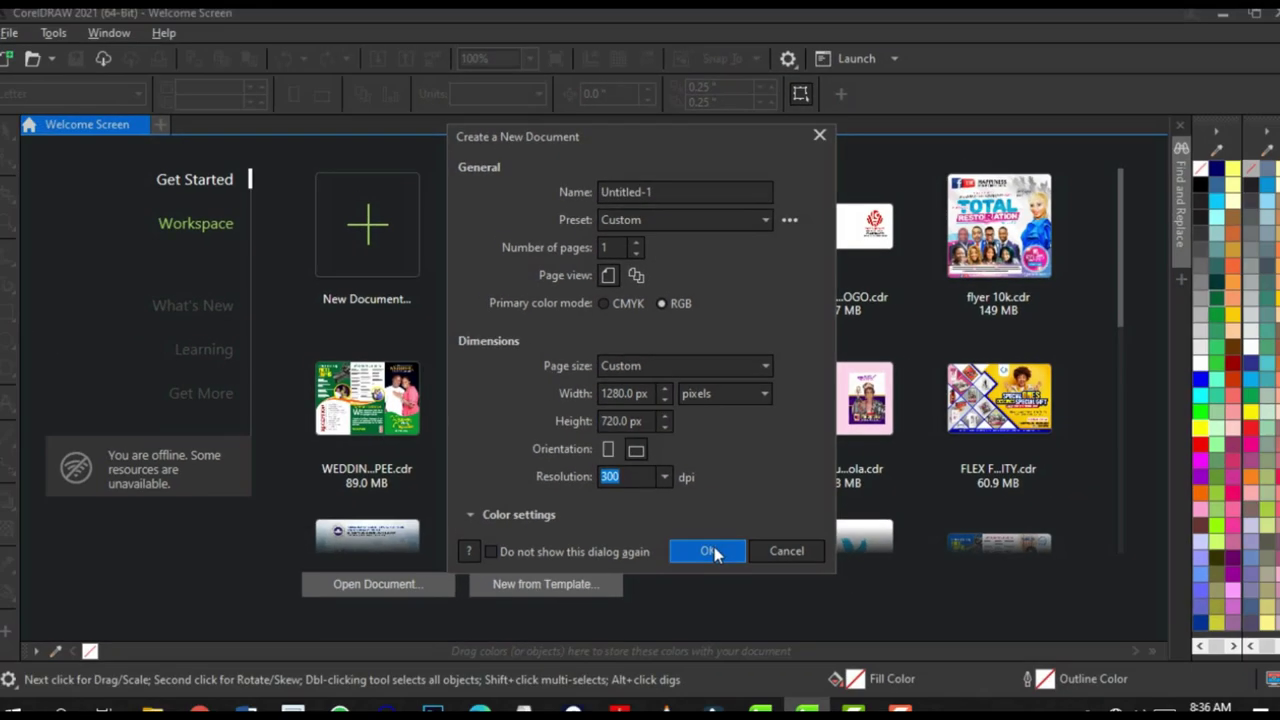
click(709, 551)
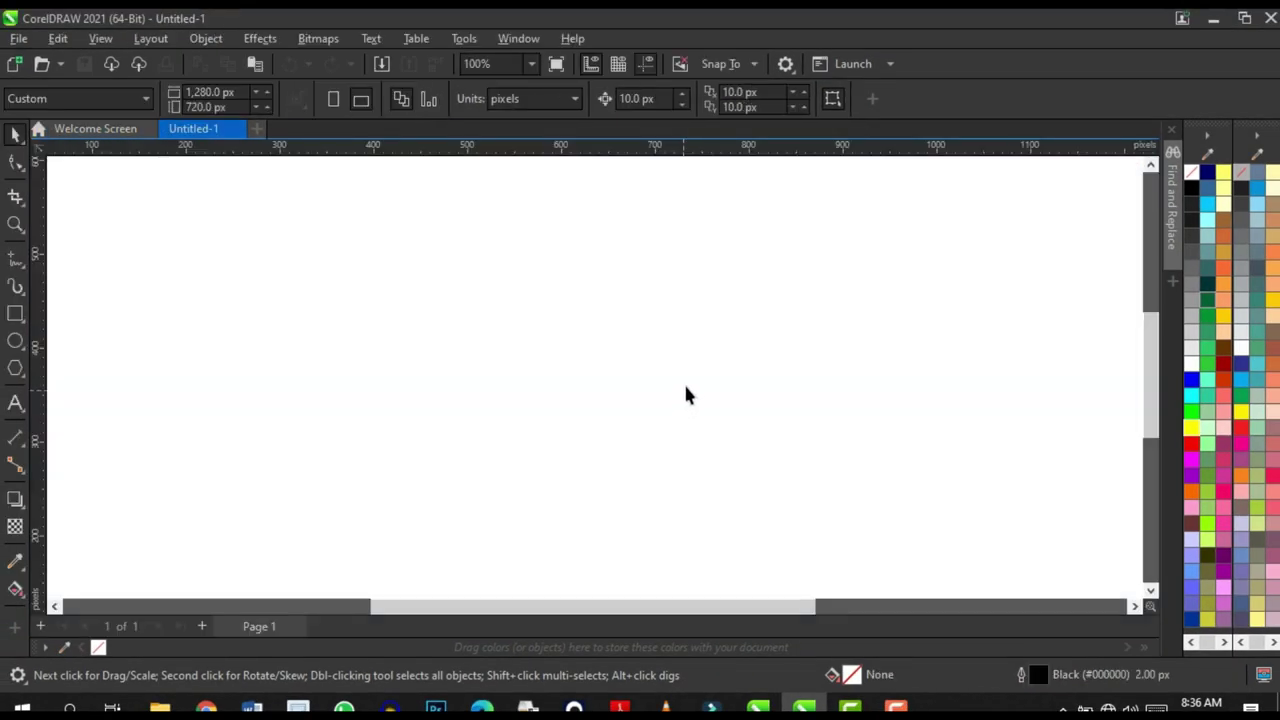
- Draw a rectangle roughly covering the whole page
scroll(683, 388, down, 2)
scroll(690, 384, up, 1)
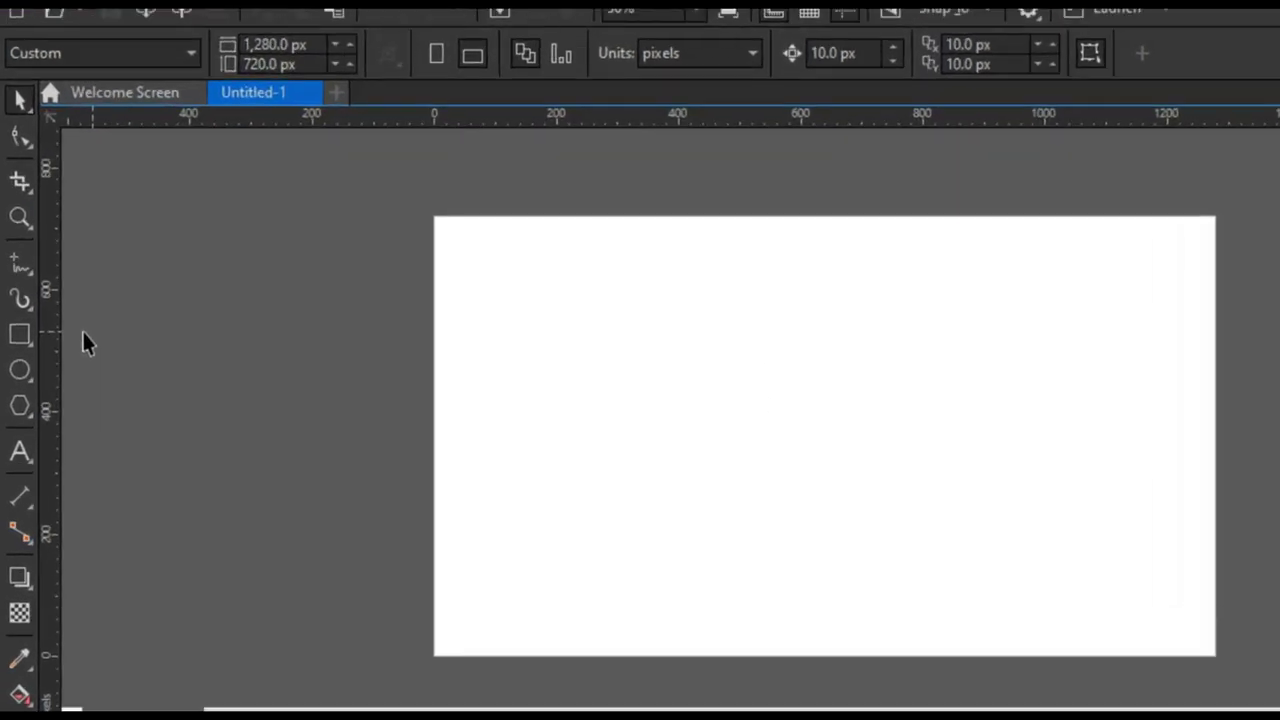
click(15, 313)
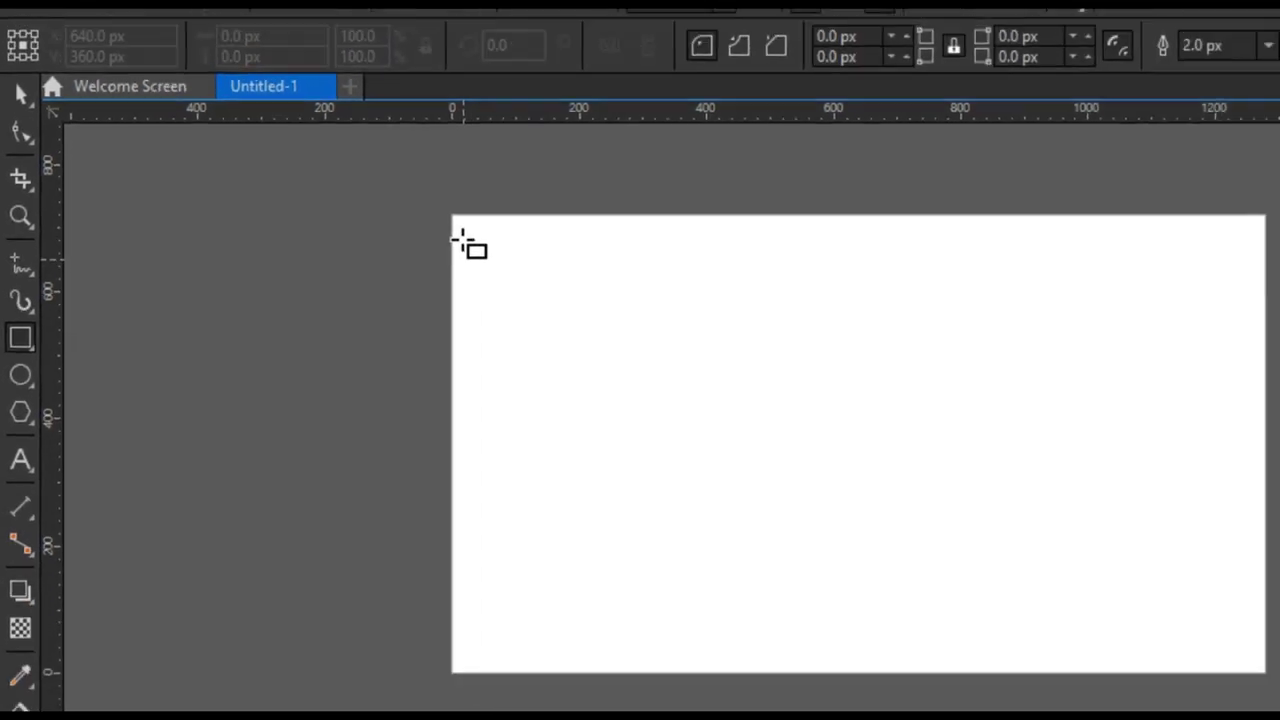
drag(310, 210, 989, 557)
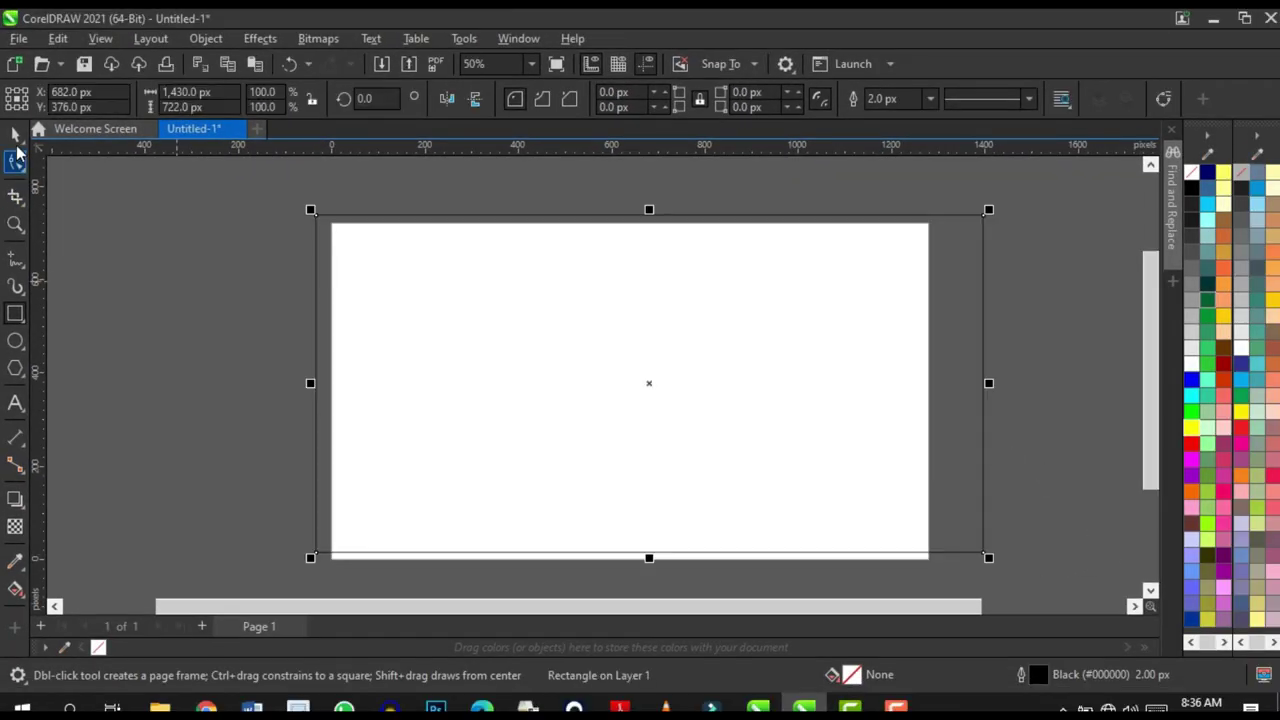
click(15, 135)
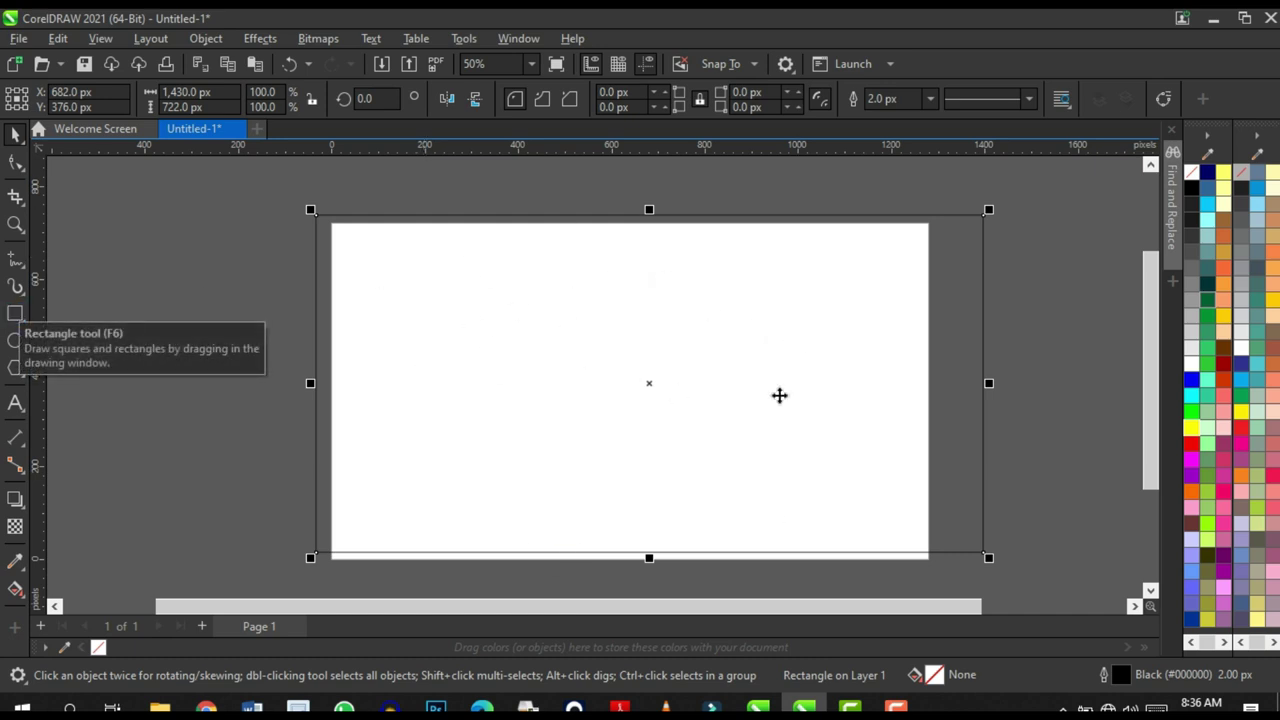
- Size the rectangle to 1280 × 720 px and centre it on the page
click(185, 92)
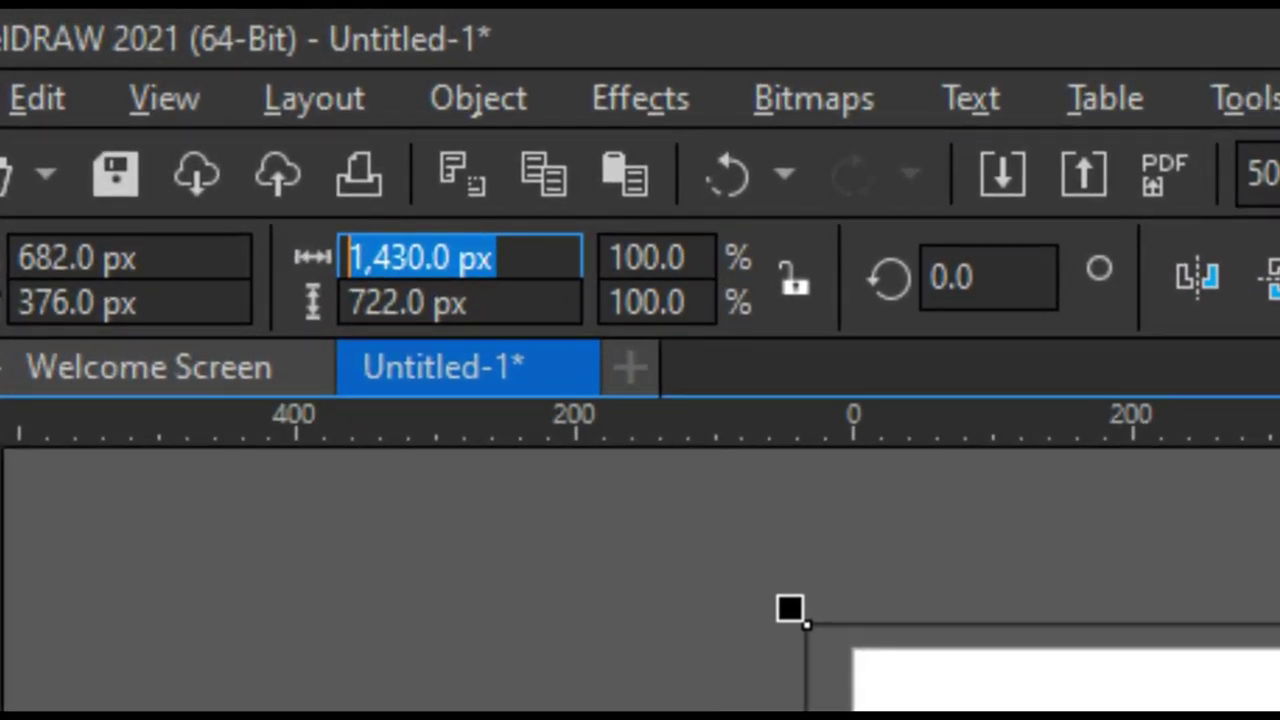
text(1280)
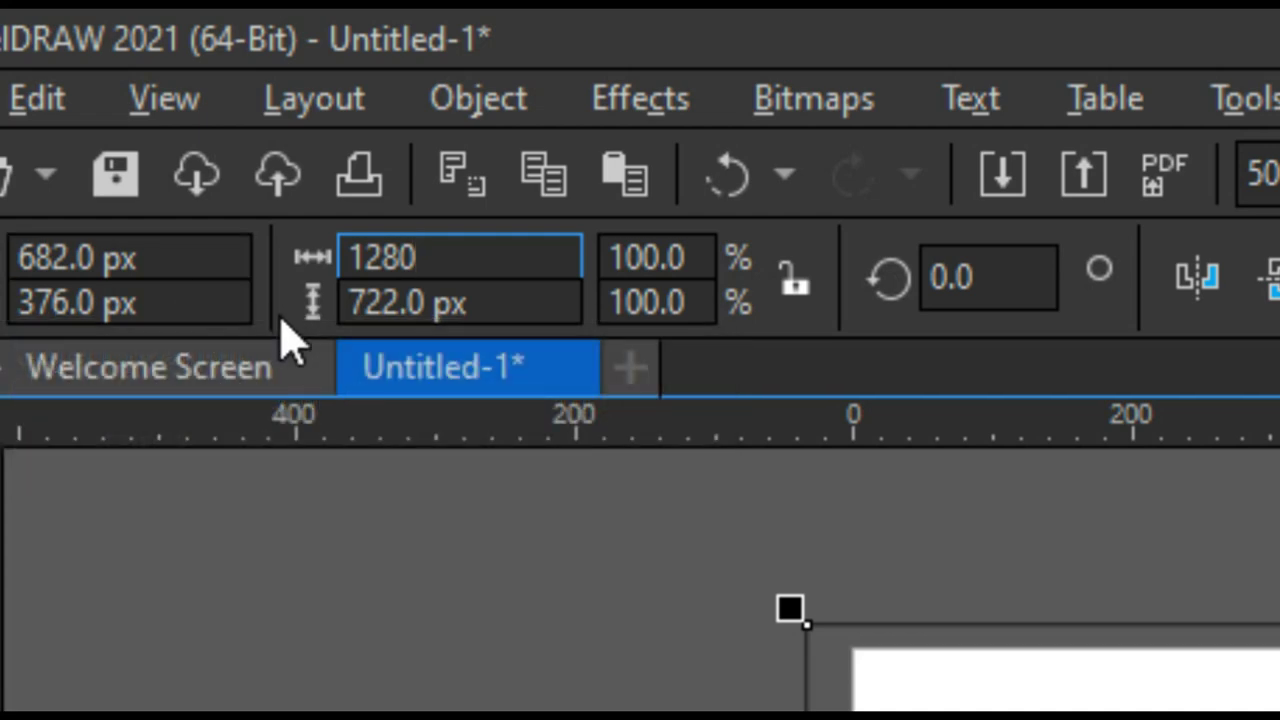
key(Tab)
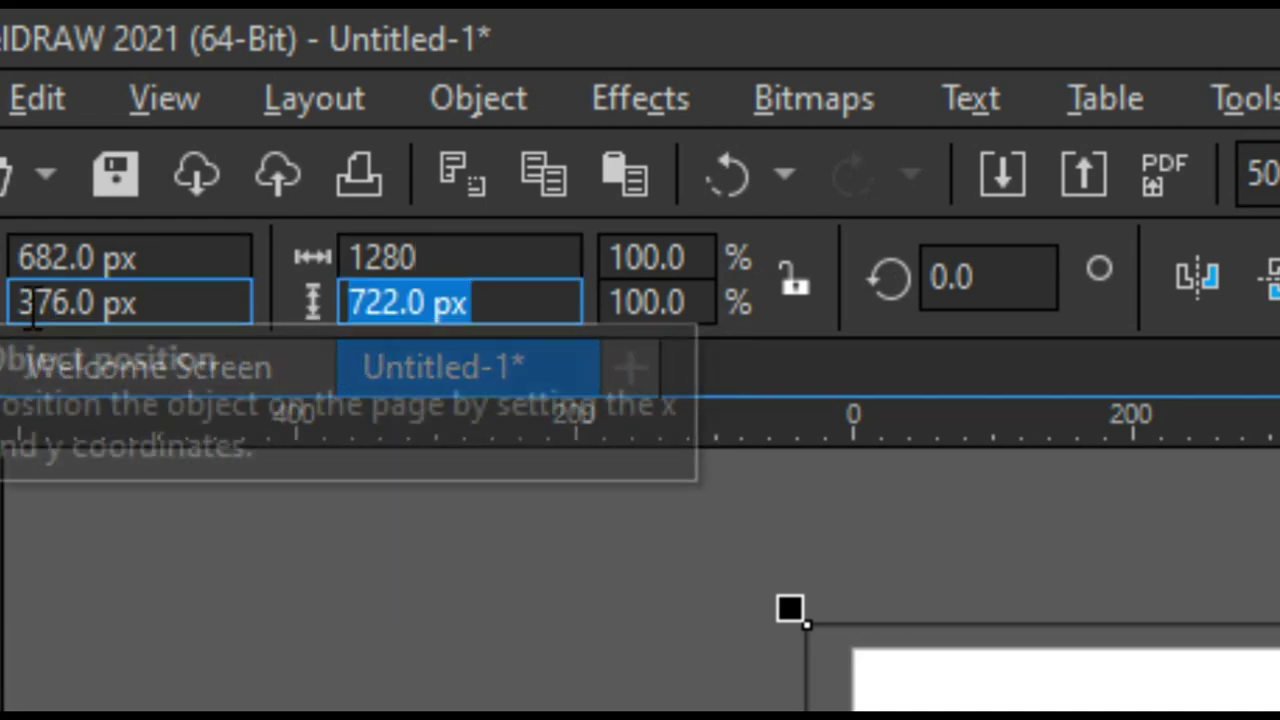
text(720)
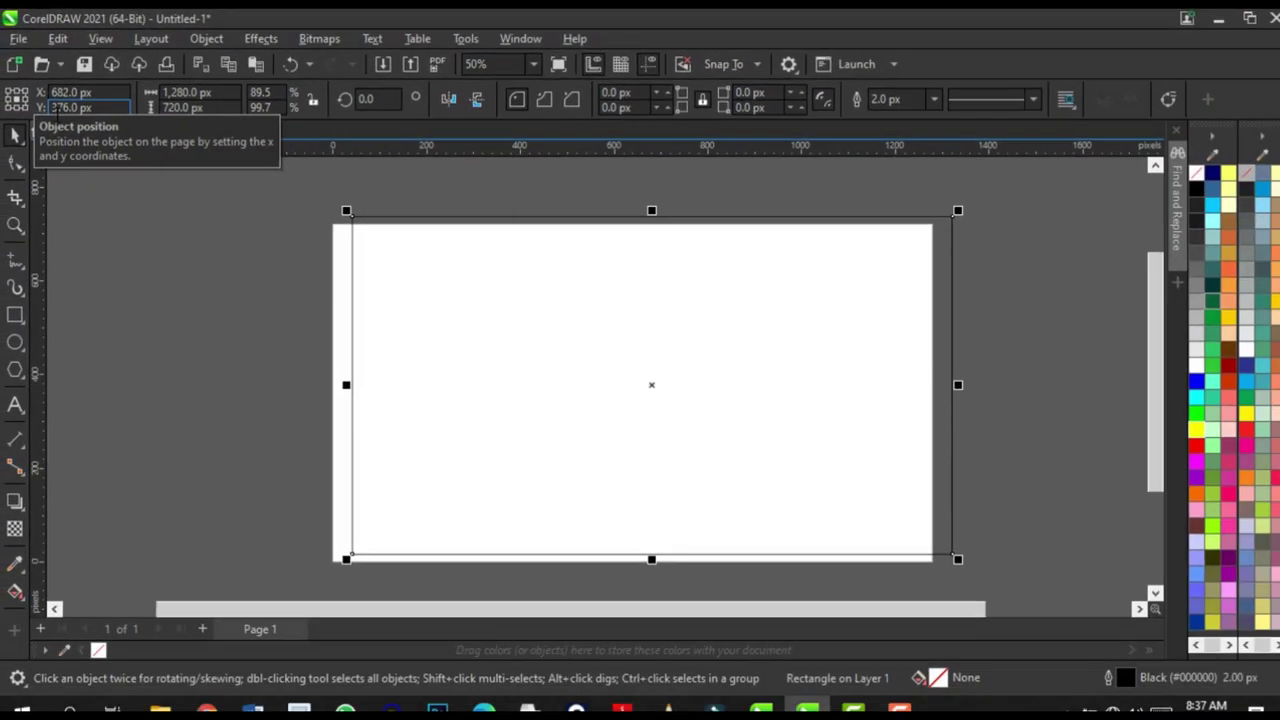
key(Return)
scroll(640, 350, down, 2)
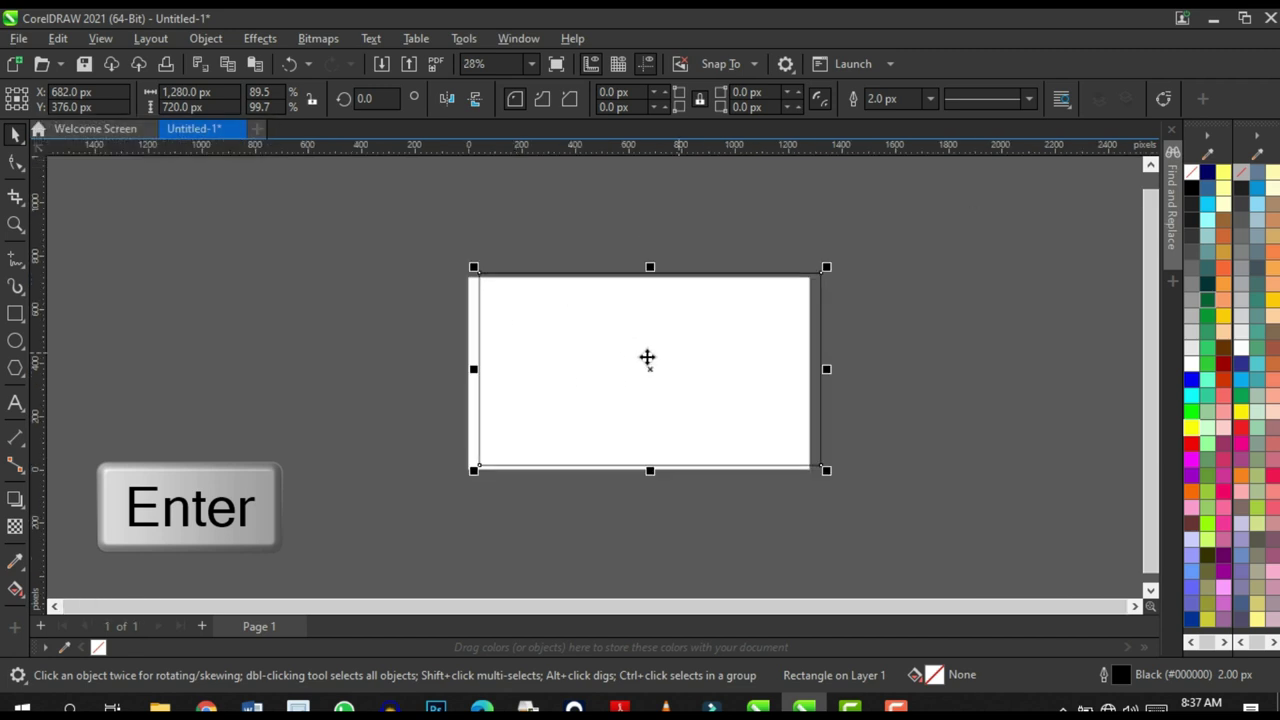
scroll(740, 380, up, 2)
key(p)
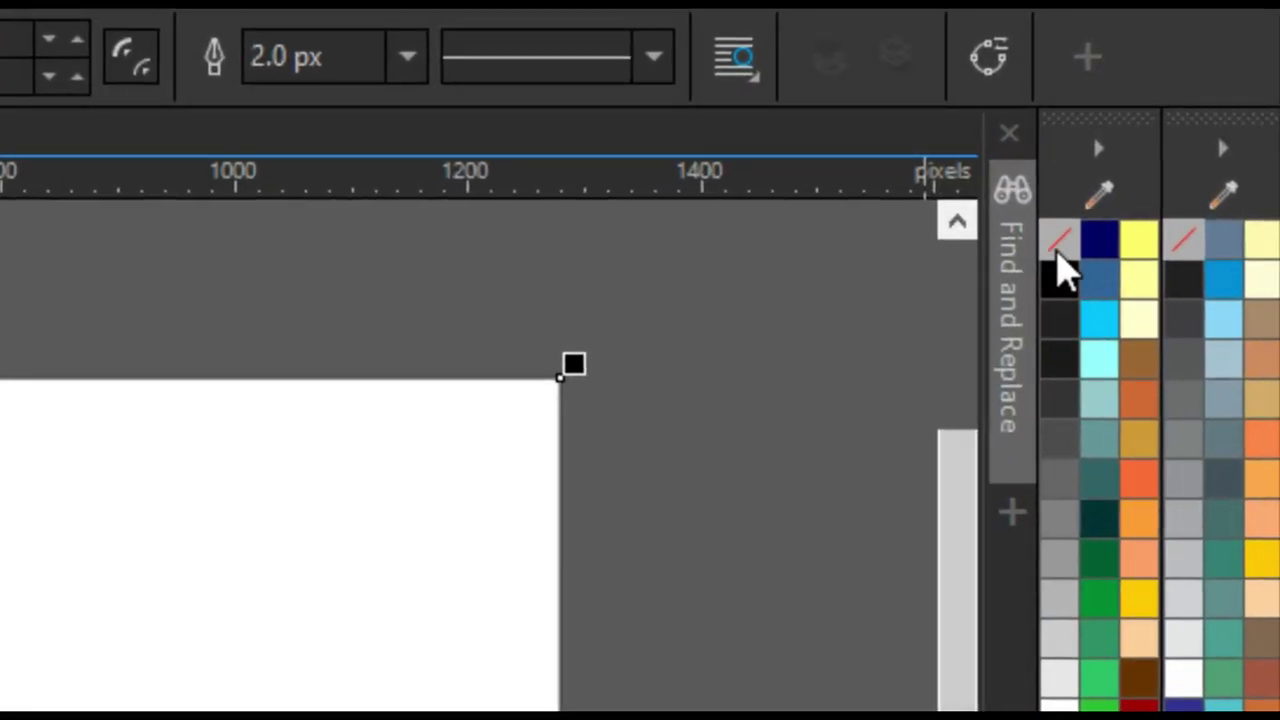
- Set the rectangle's outline colour to none
right_click(1058, 244)
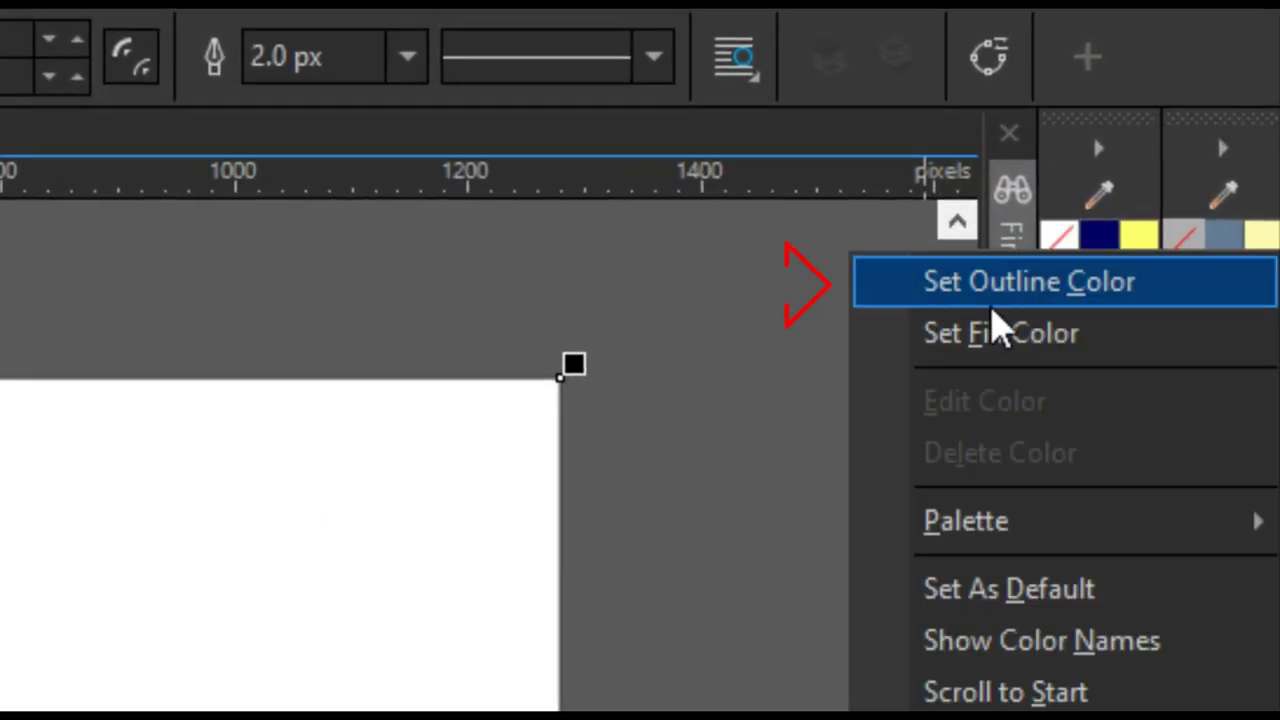
click(948, 298)
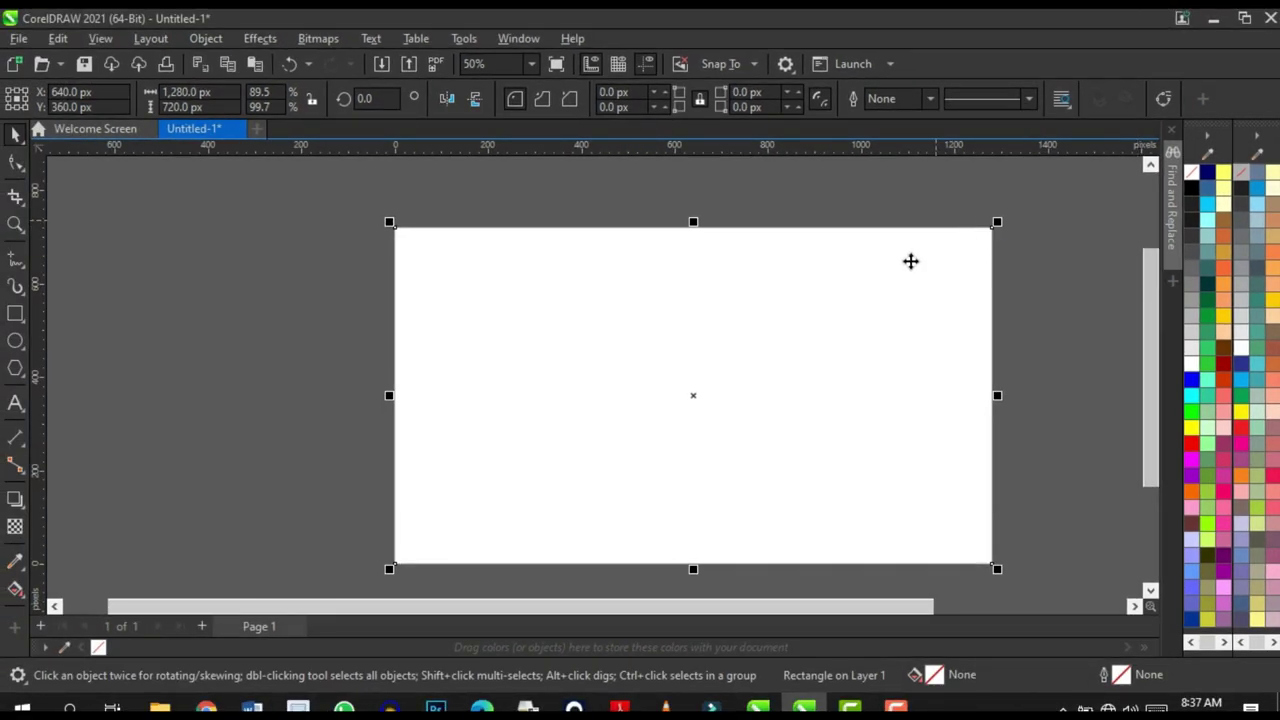
scroll(911, 262, down, 1)
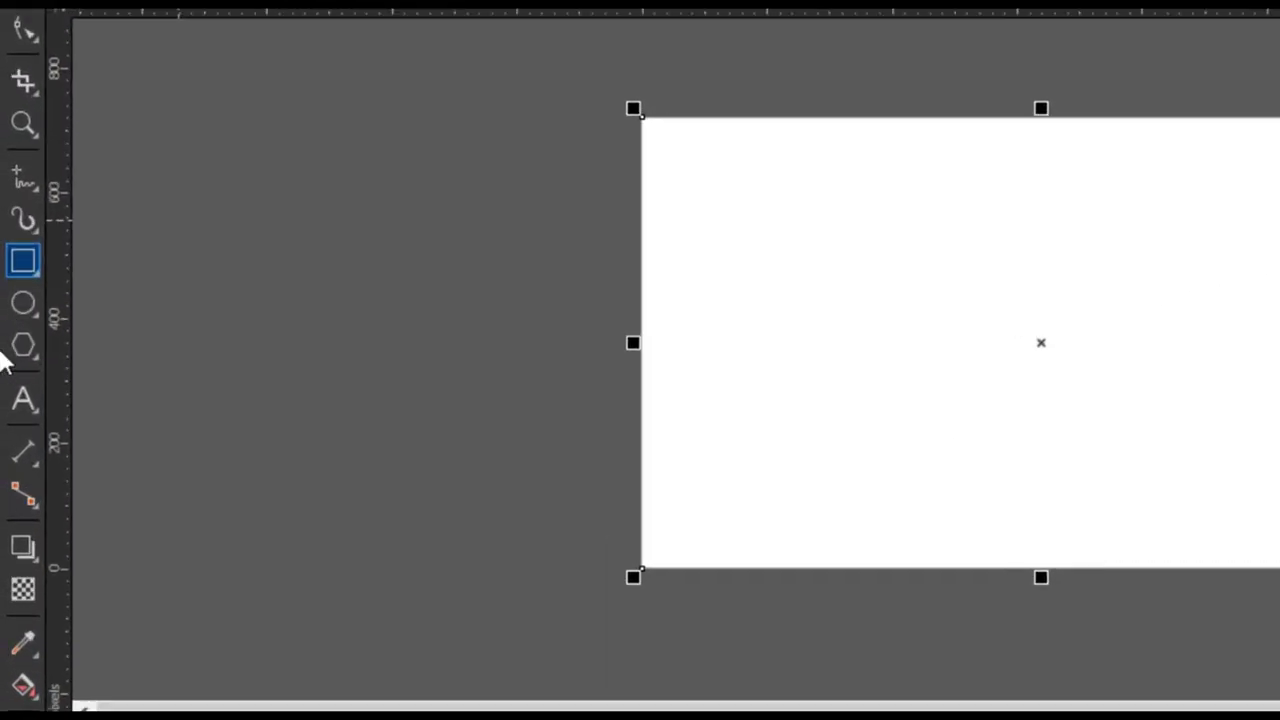
- Type 'thank you' on the page and convert it to UPPERCASE with Change Case
click(15, 403)
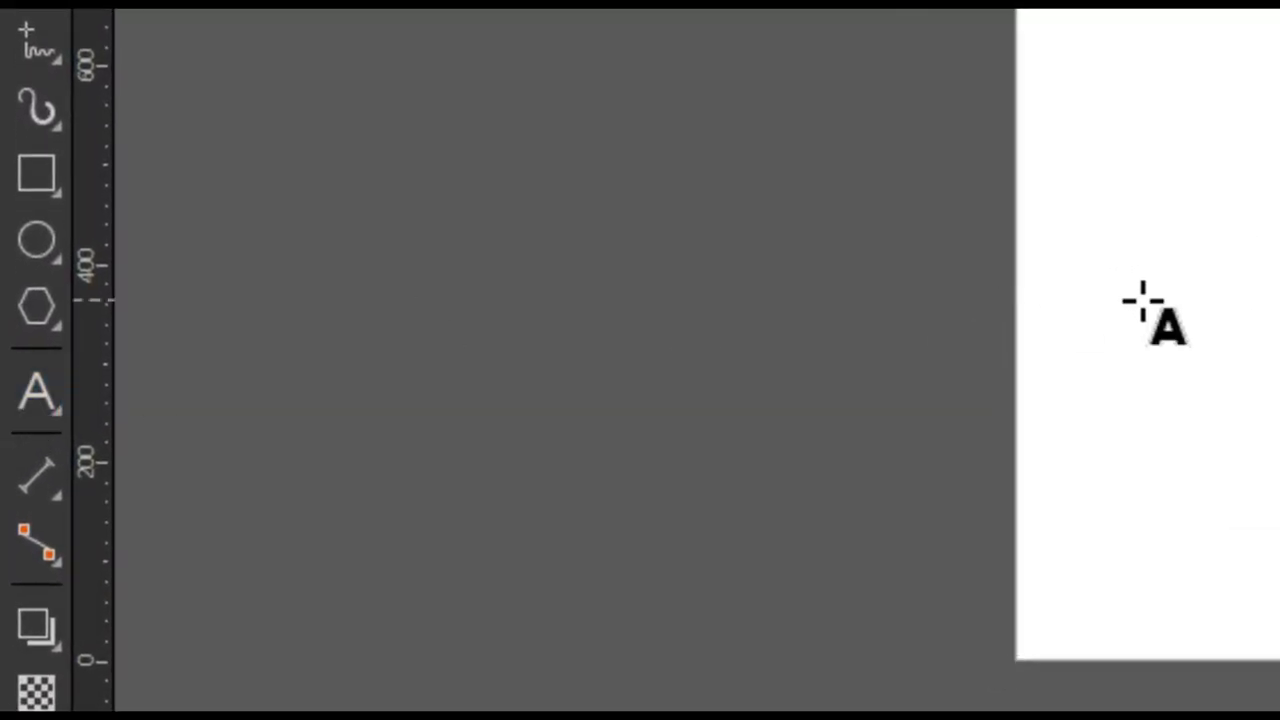
click(469, 362)
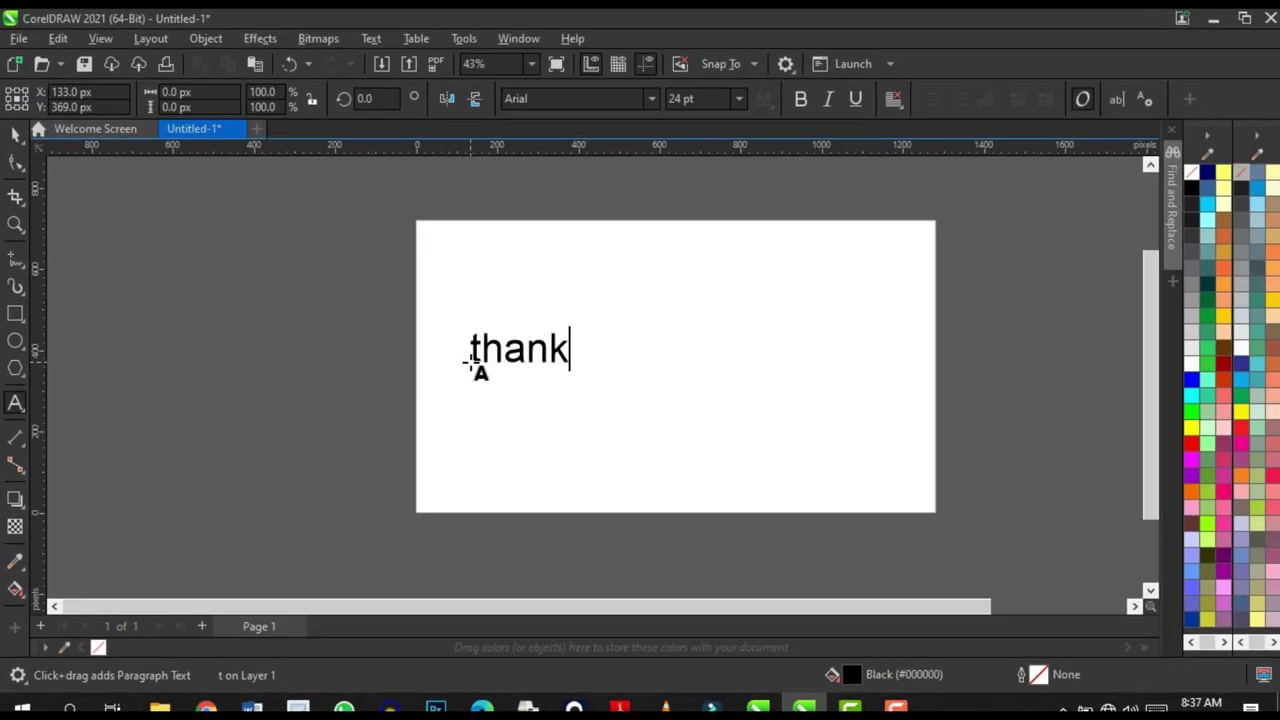
scroll(470, 363, up, 1)
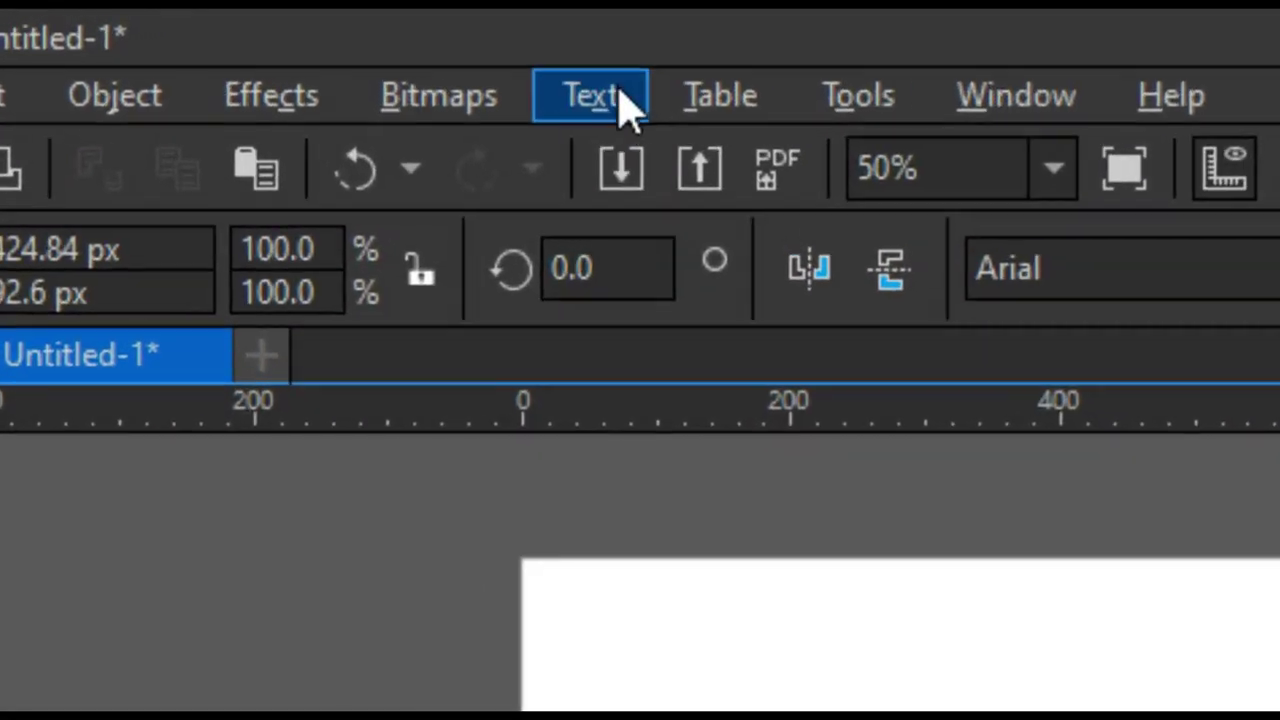
click(371, 38)
click(677, 449)
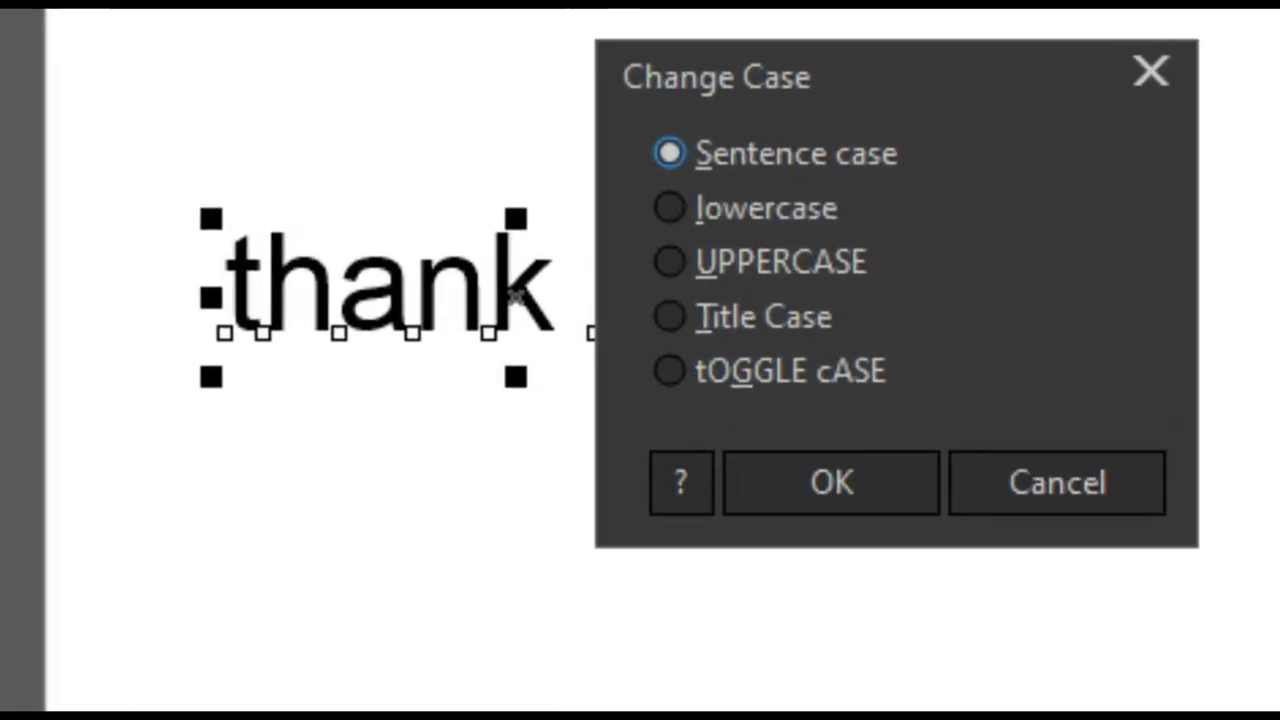
click(560, 339)
click(633, 589)
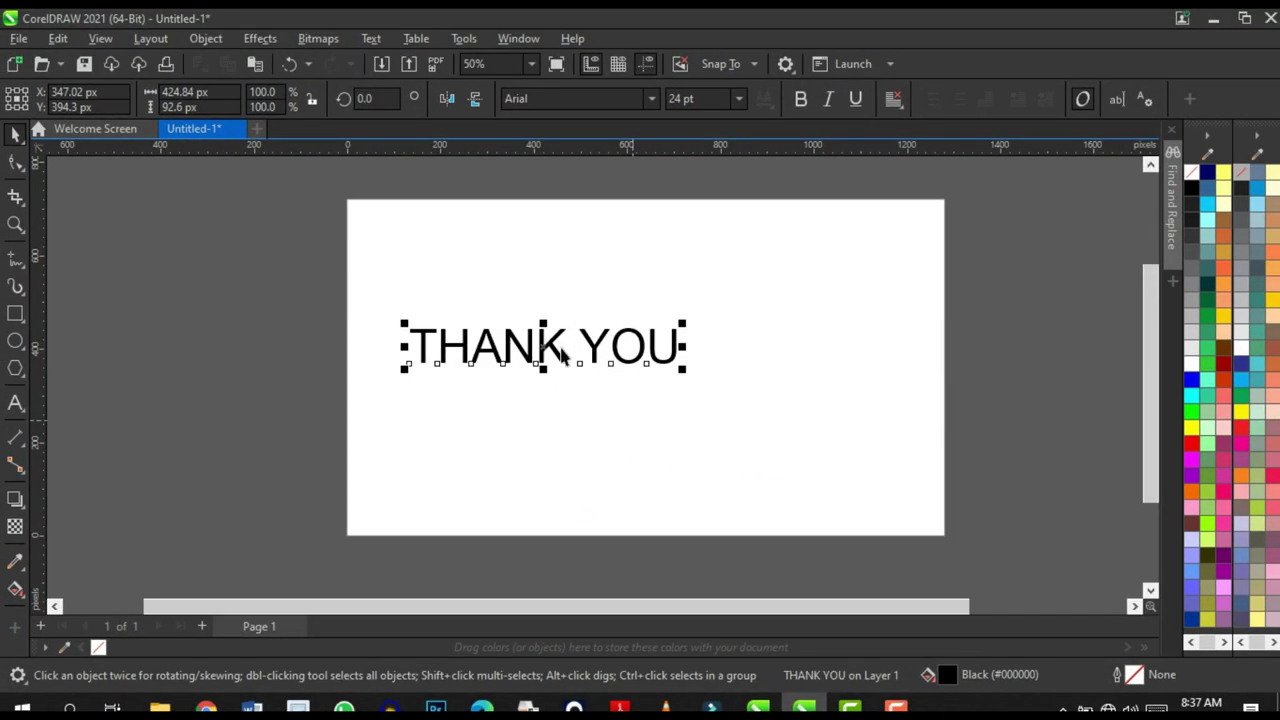
scroll(563, 355, up, 2)
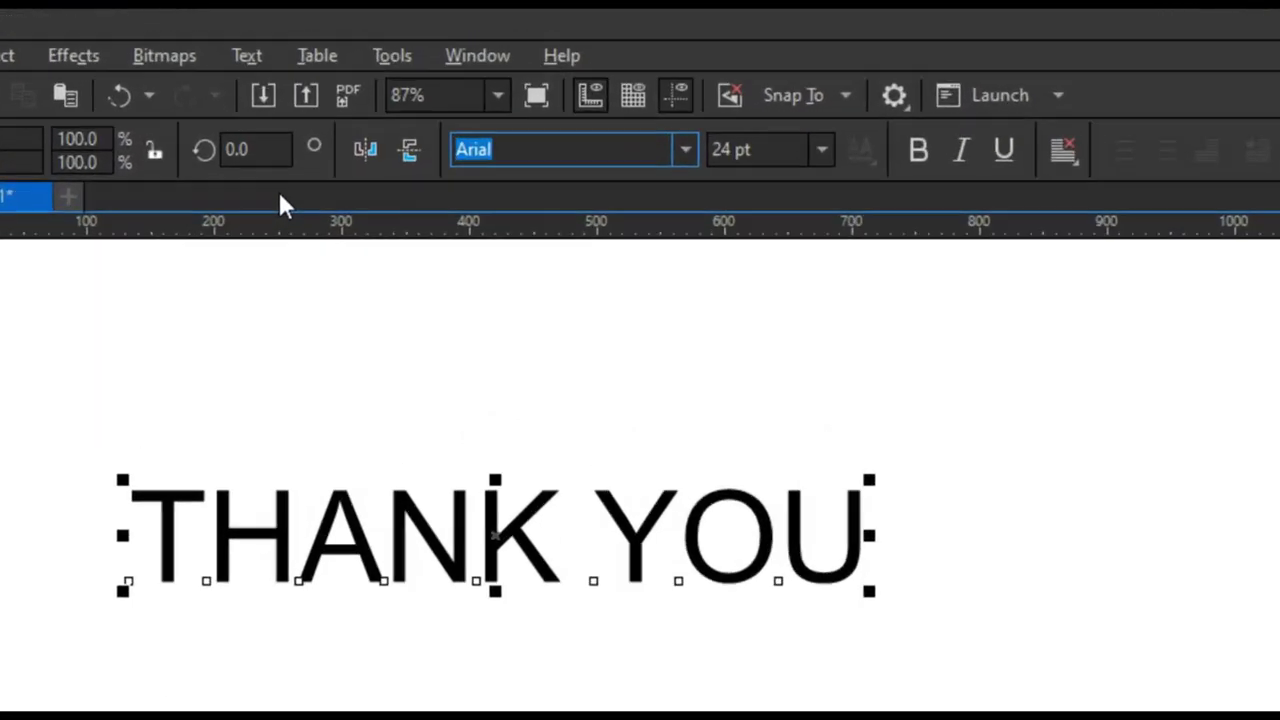
- Set the THANK YOU text in Champion Gothic Lightweight
text(c)
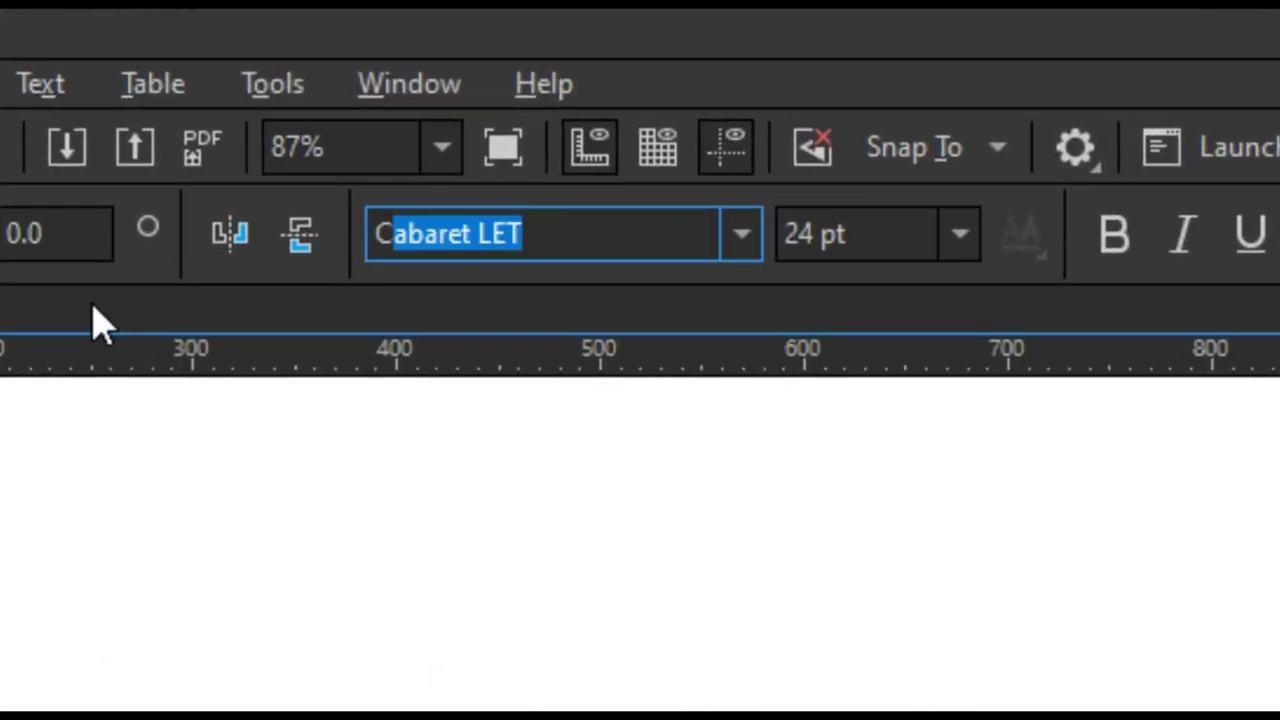
text(hampion)
key(Return)
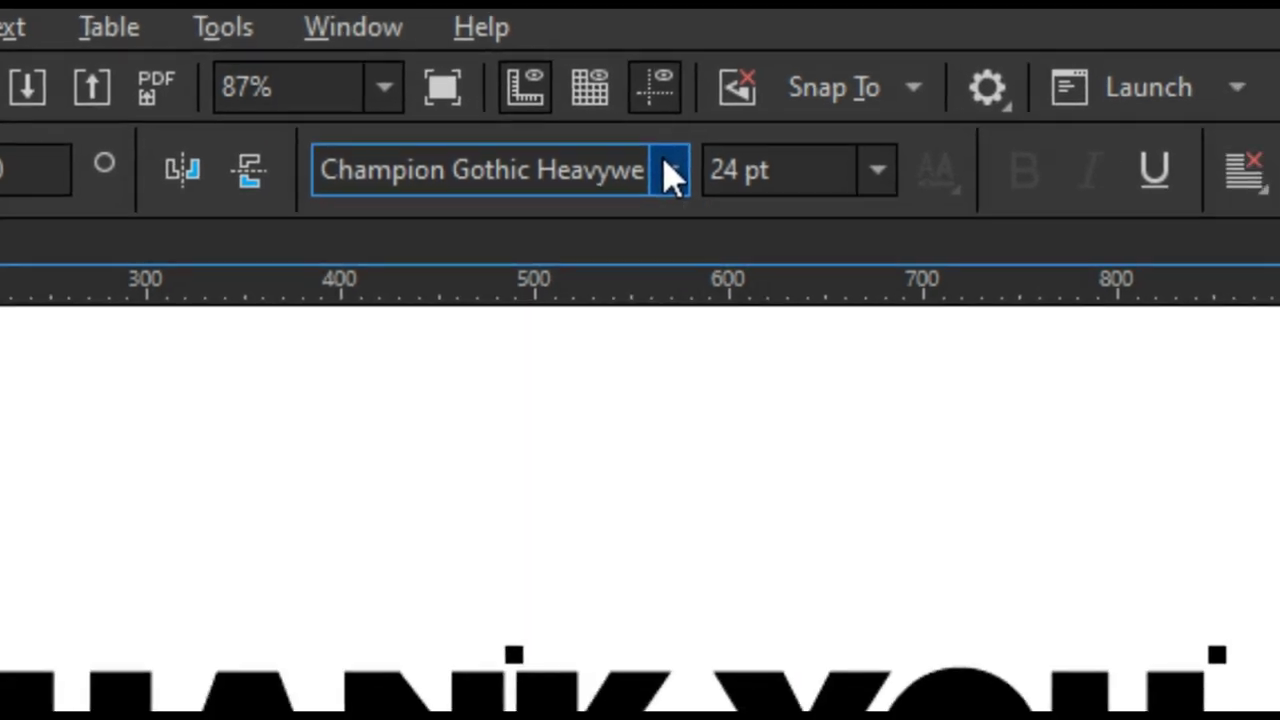
click(741, 234)
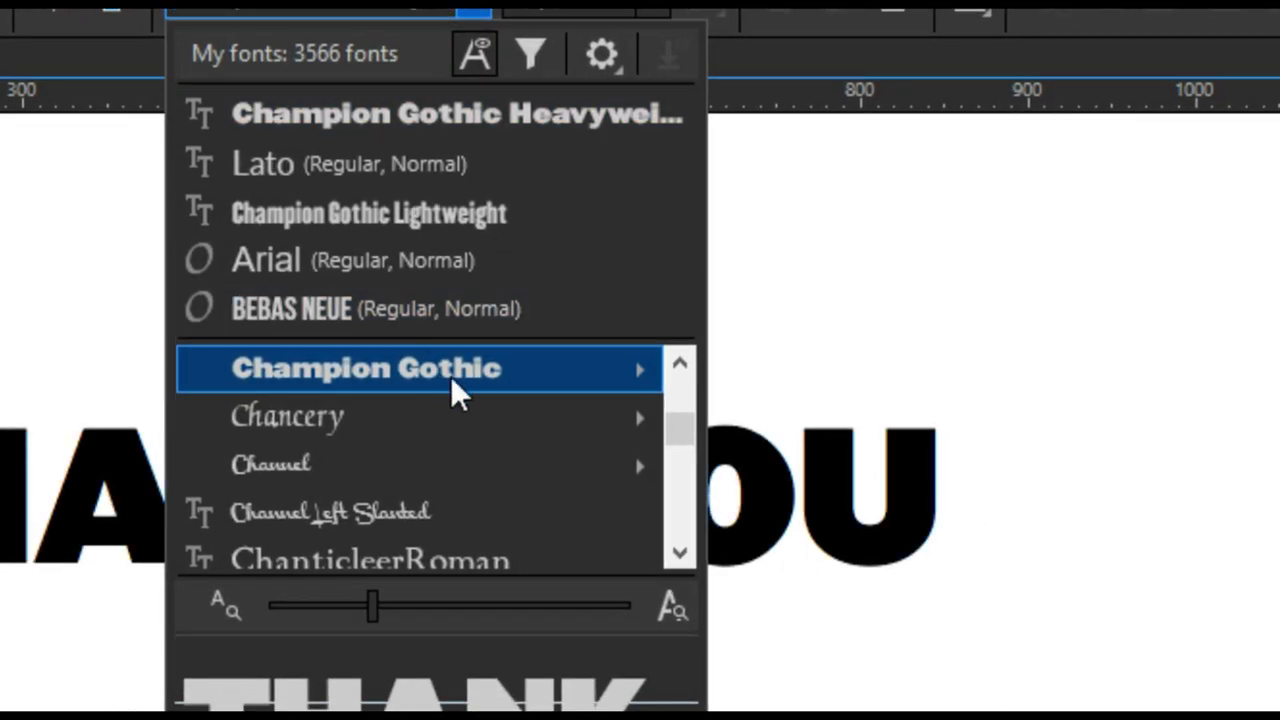
mouse_move(470, 382)
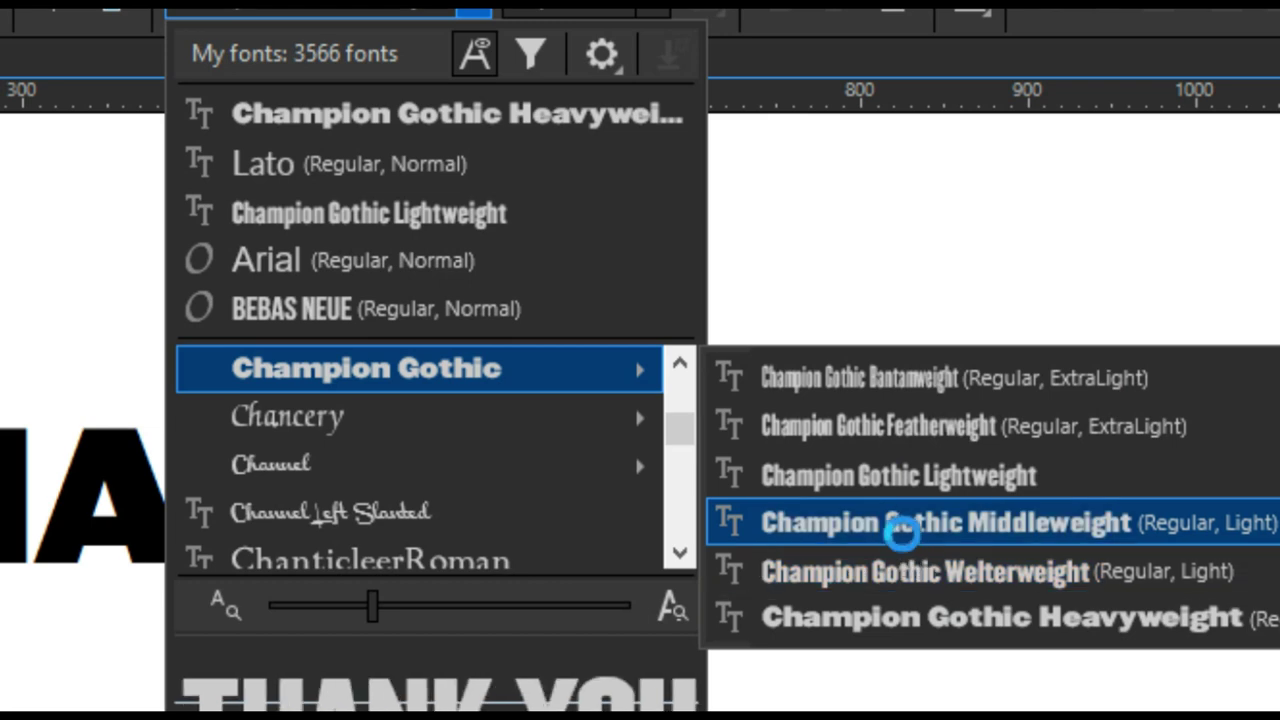
click(857, 474)
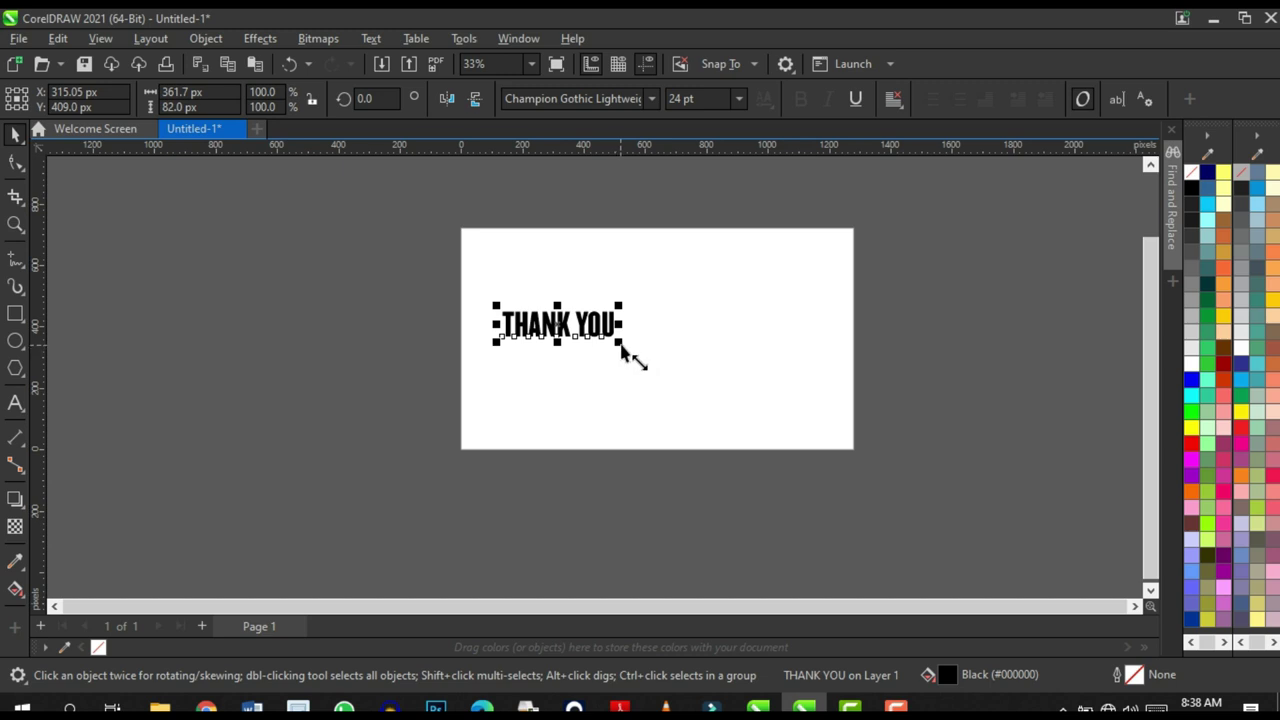
- Enlarge THANK YOU proportionally to about 67 pt and centre it on the page
drag(622, 352, 820, 433)
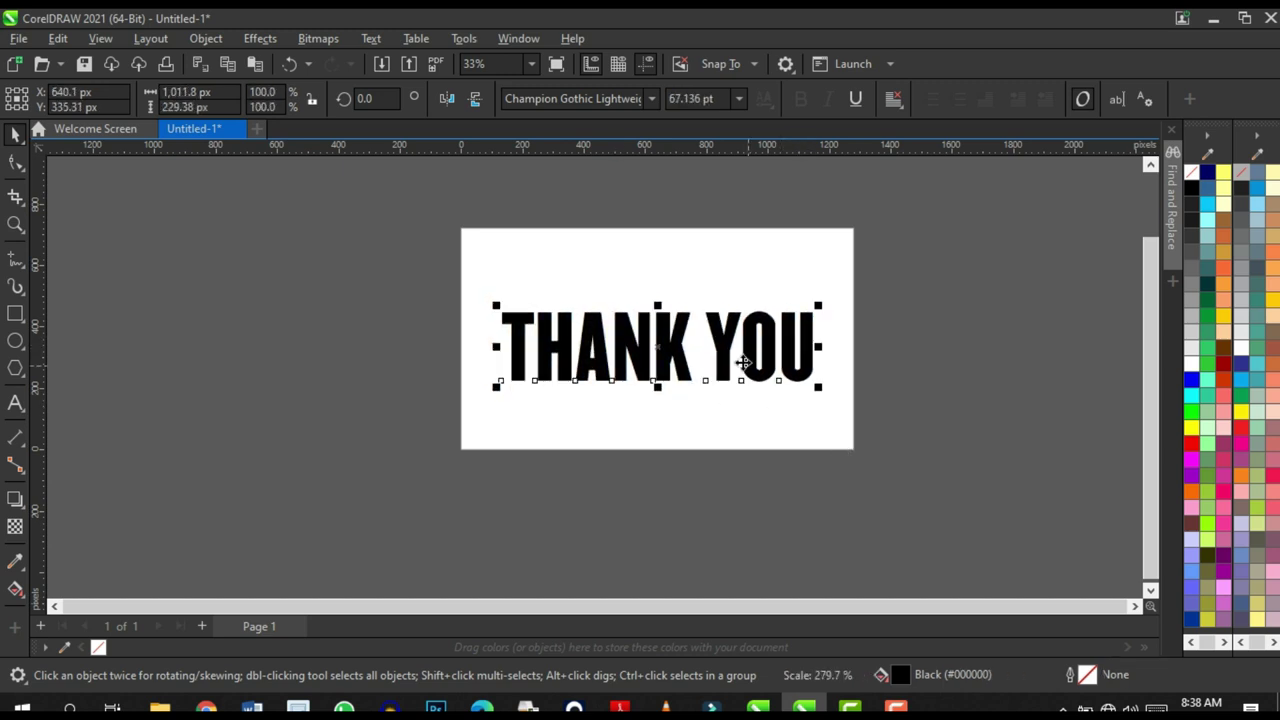
key(p)
scroll(716, 362, up, 1)
scroll(690, 360, down, 2)
scroll(660, 360, up, 2)
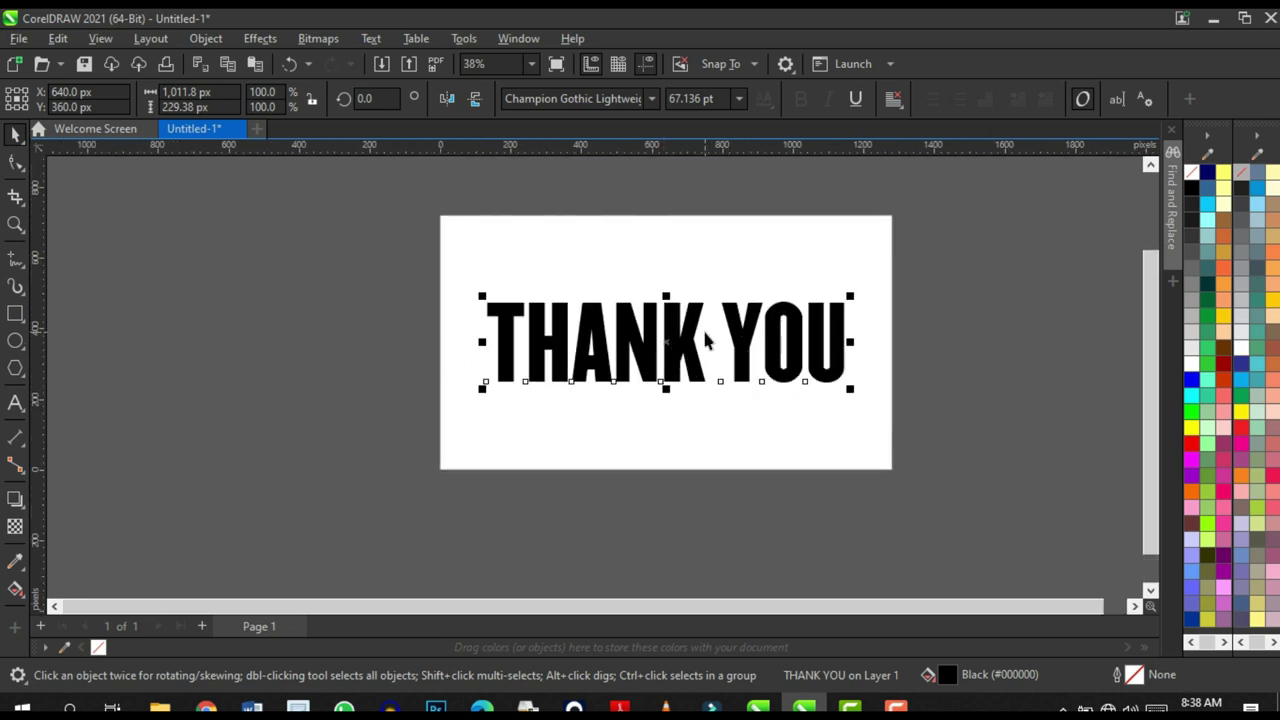
- Break THANK YOU into words, then split YOU into Y, O and U
key(ctrl+k)
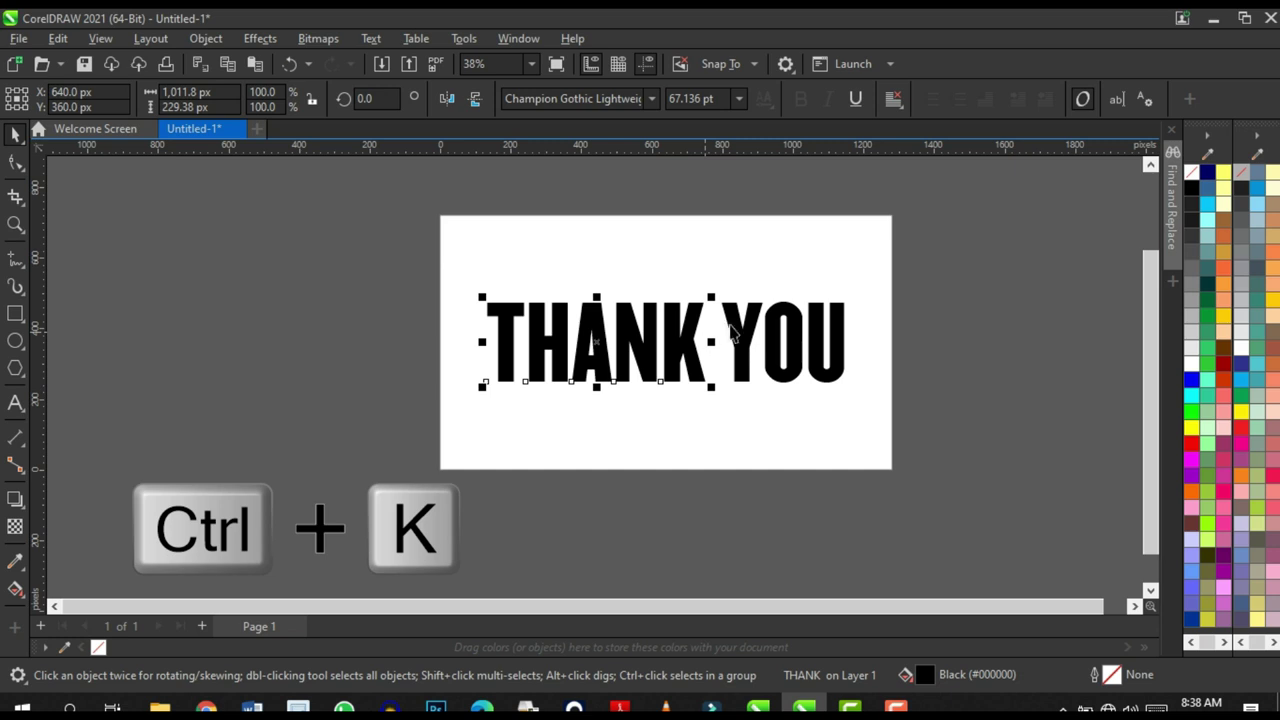
scroll(705, 338, up, 1)
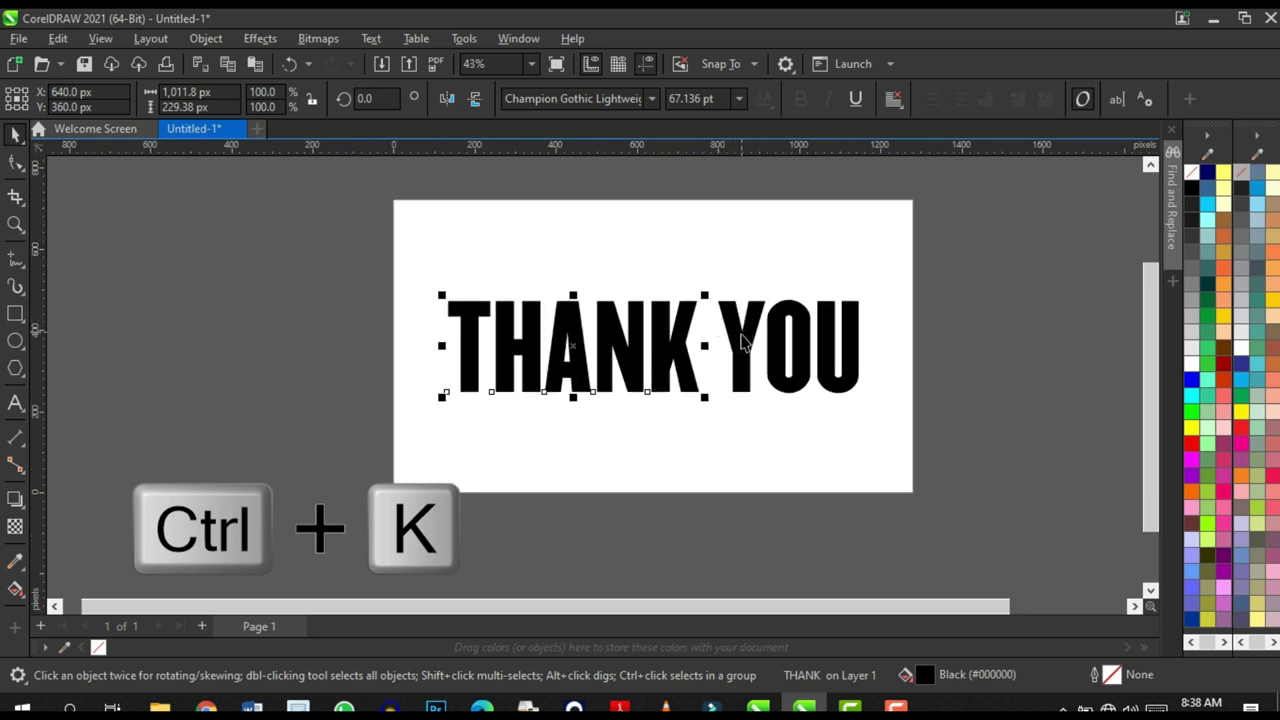
click(745, 350)
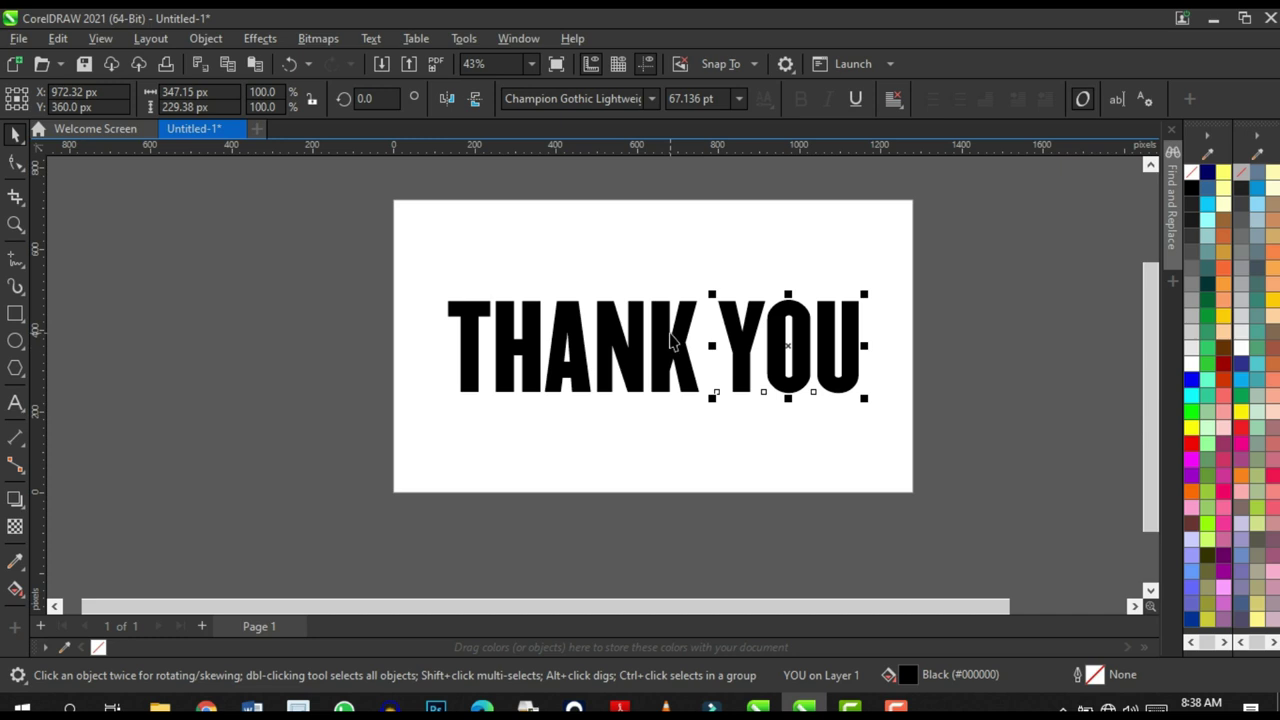
key(ctrl+k)
scroll(877, 334, up, 2)
click(757, 304)
click(821, 316)
click(780, 312)
click(707, 333)
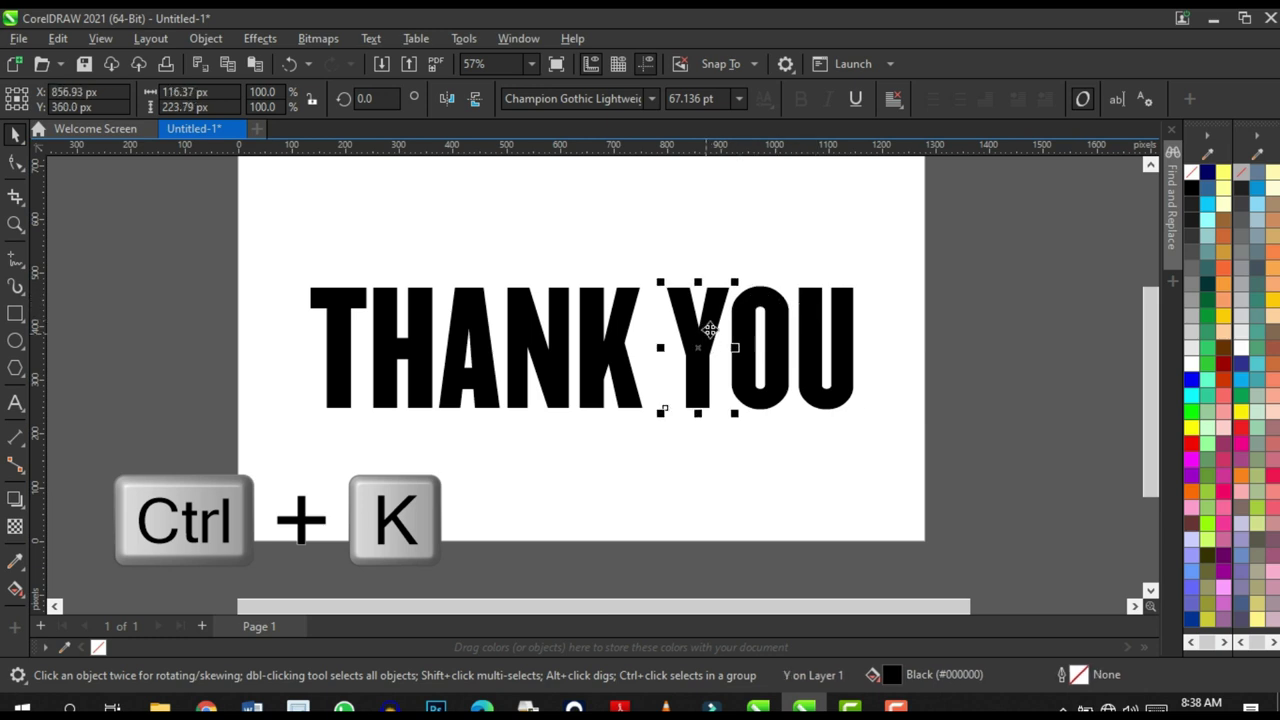
- Split THANK into separate letters and confirm each letter selects individually
click(596, 350)
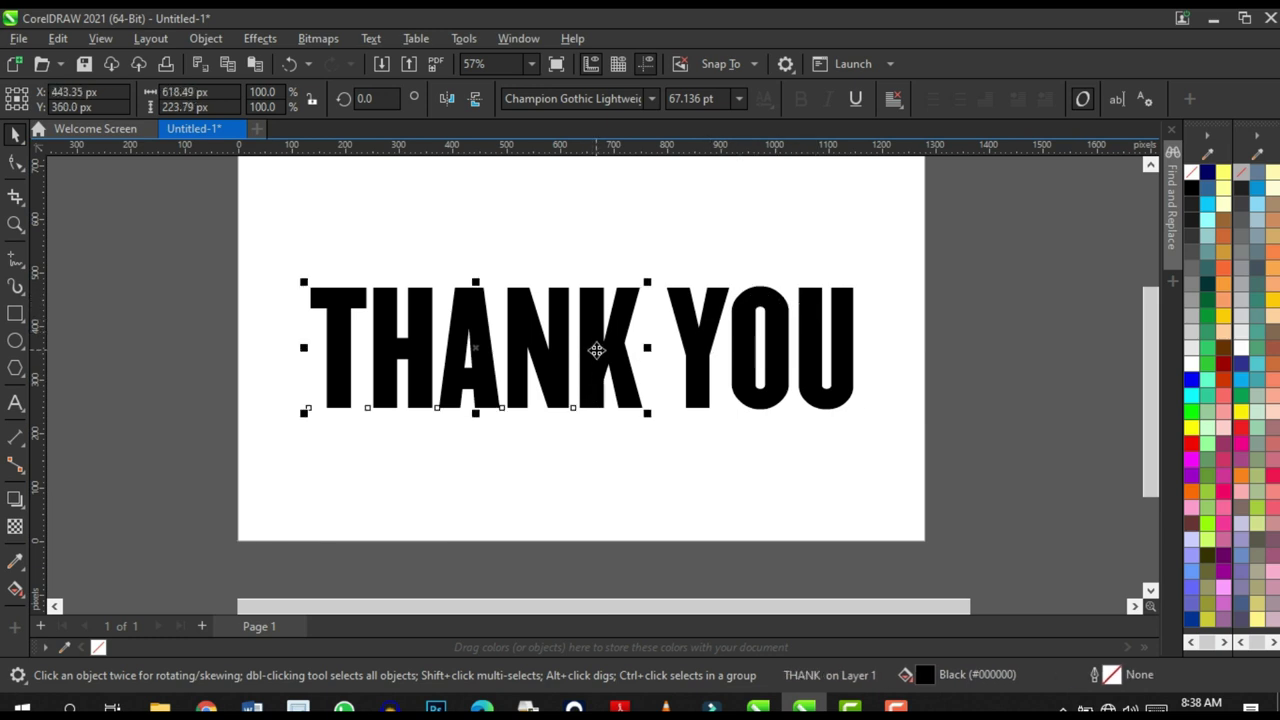
key(Tab)
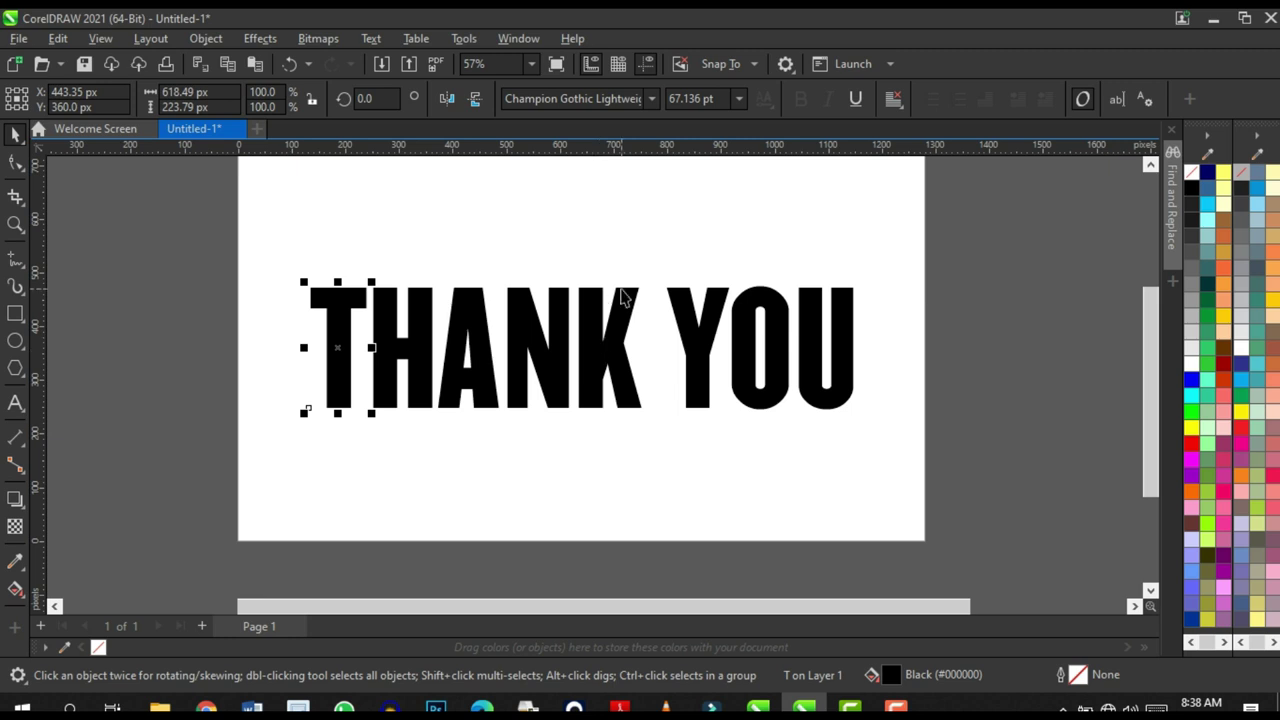
click(395, 305)
click(470, 316)
click(540, 315)
click(598, 315)
click(714, 311)
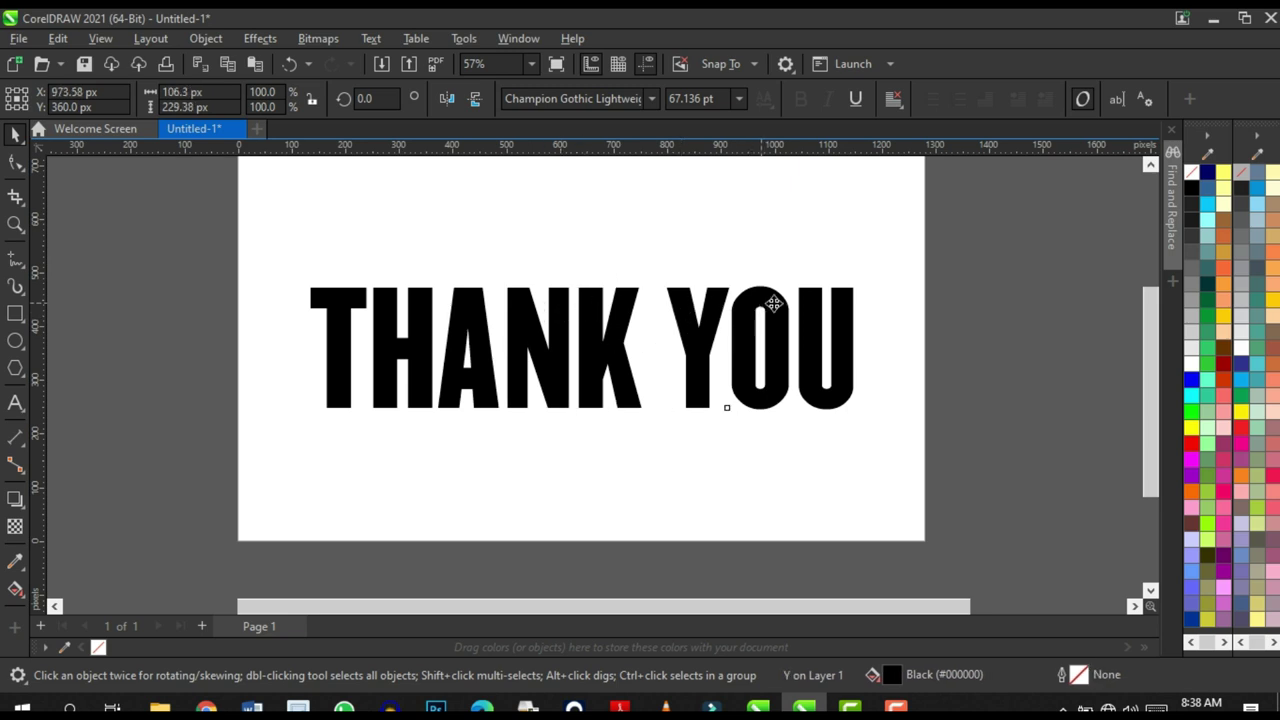
click(808, 308)
click(843, 254)
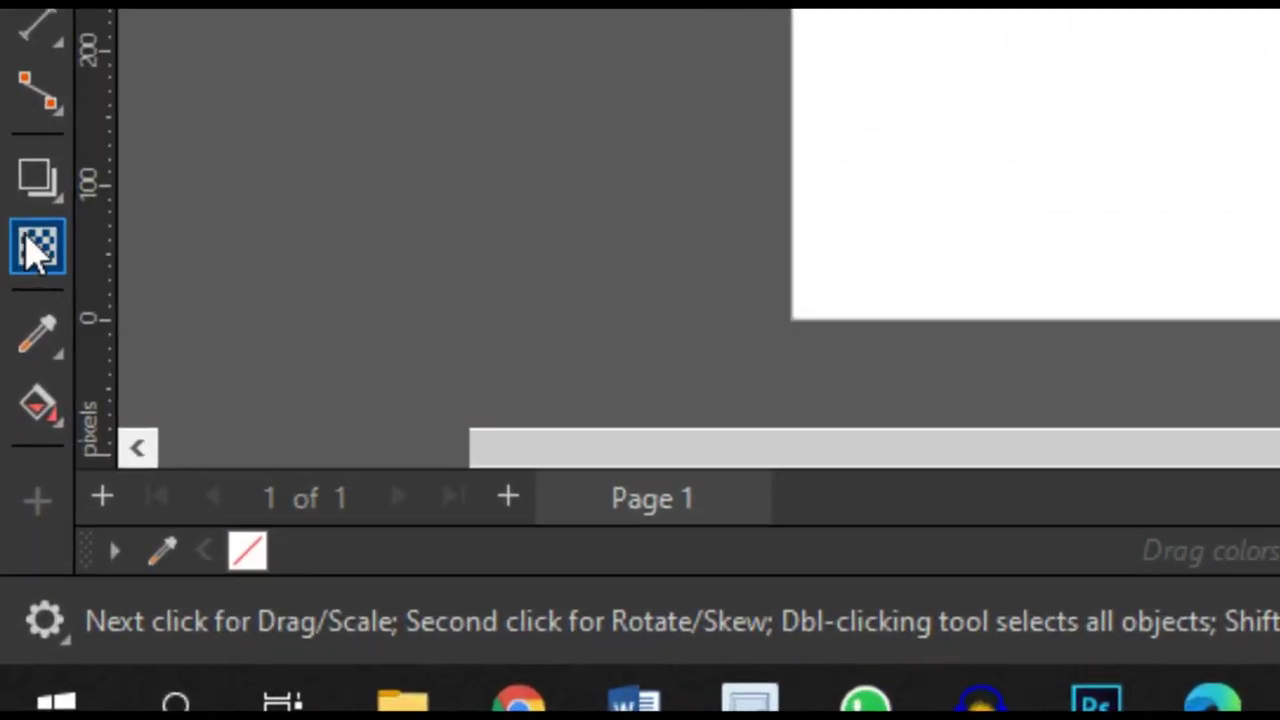
- Apply a linear fountain transparency fading the T's left edge
click(15, 527)
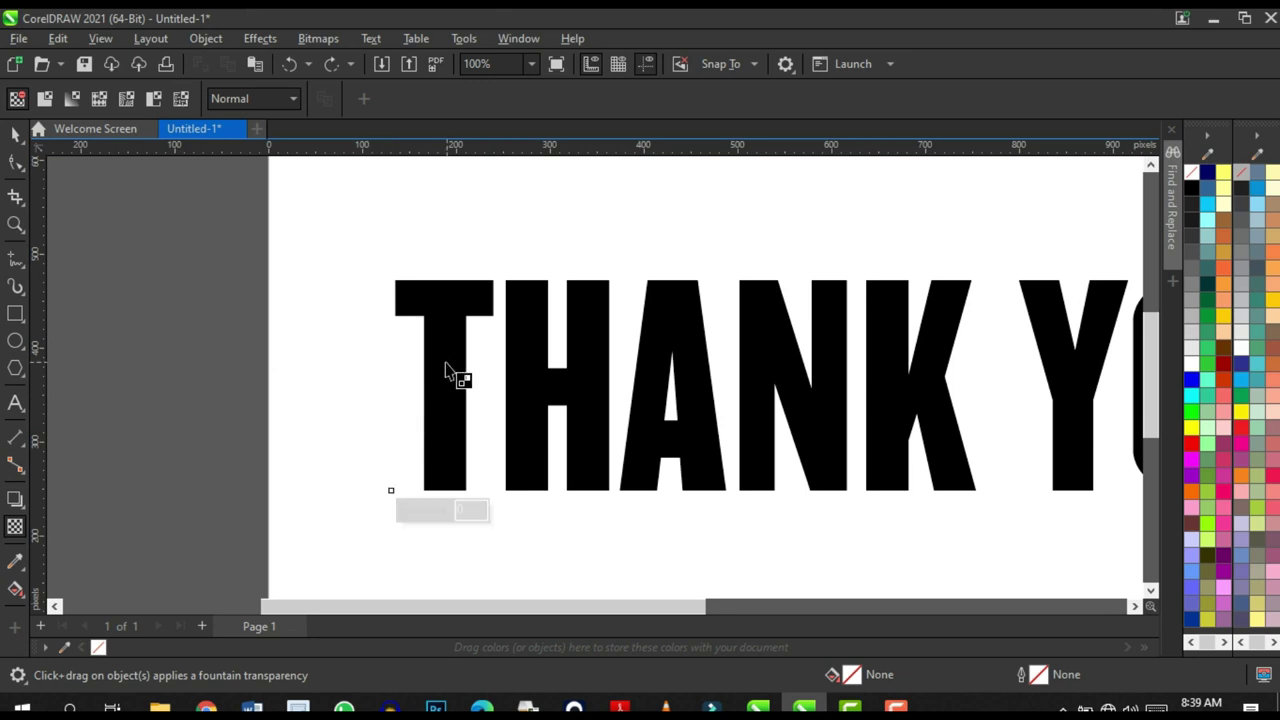
scroll(357, 425, up, 1)
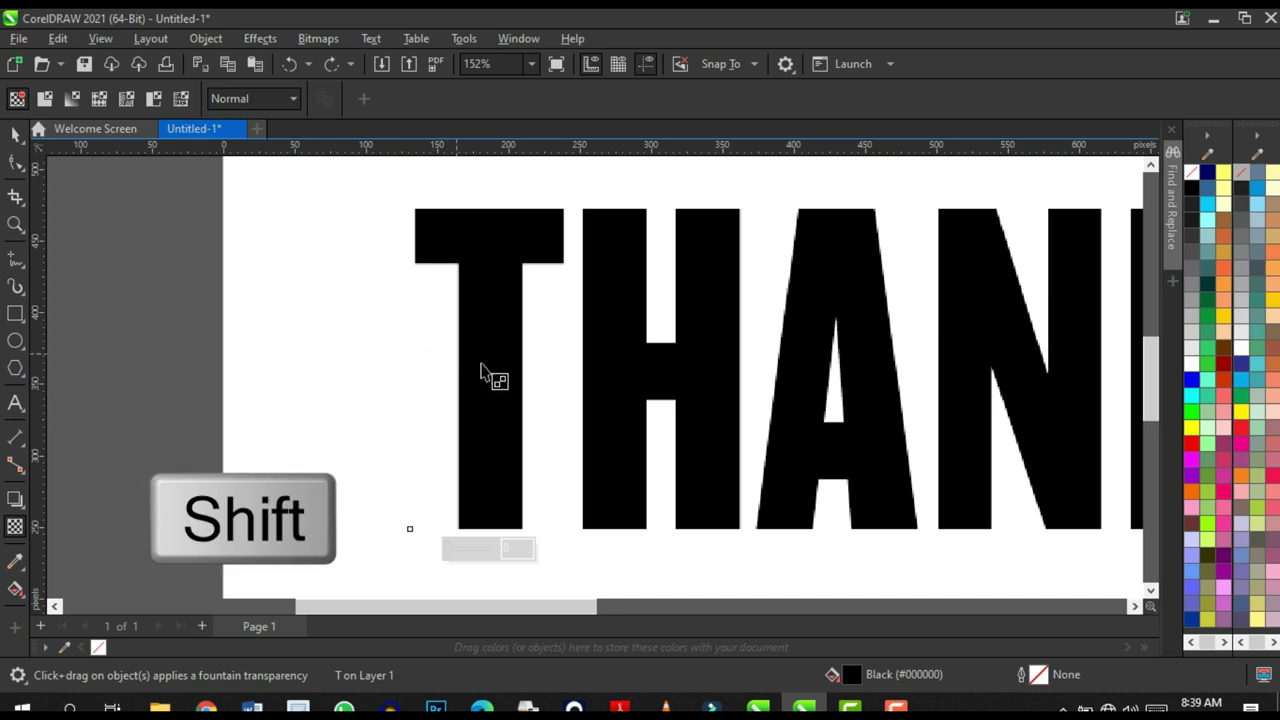
drag(478, 371, 412, 392)
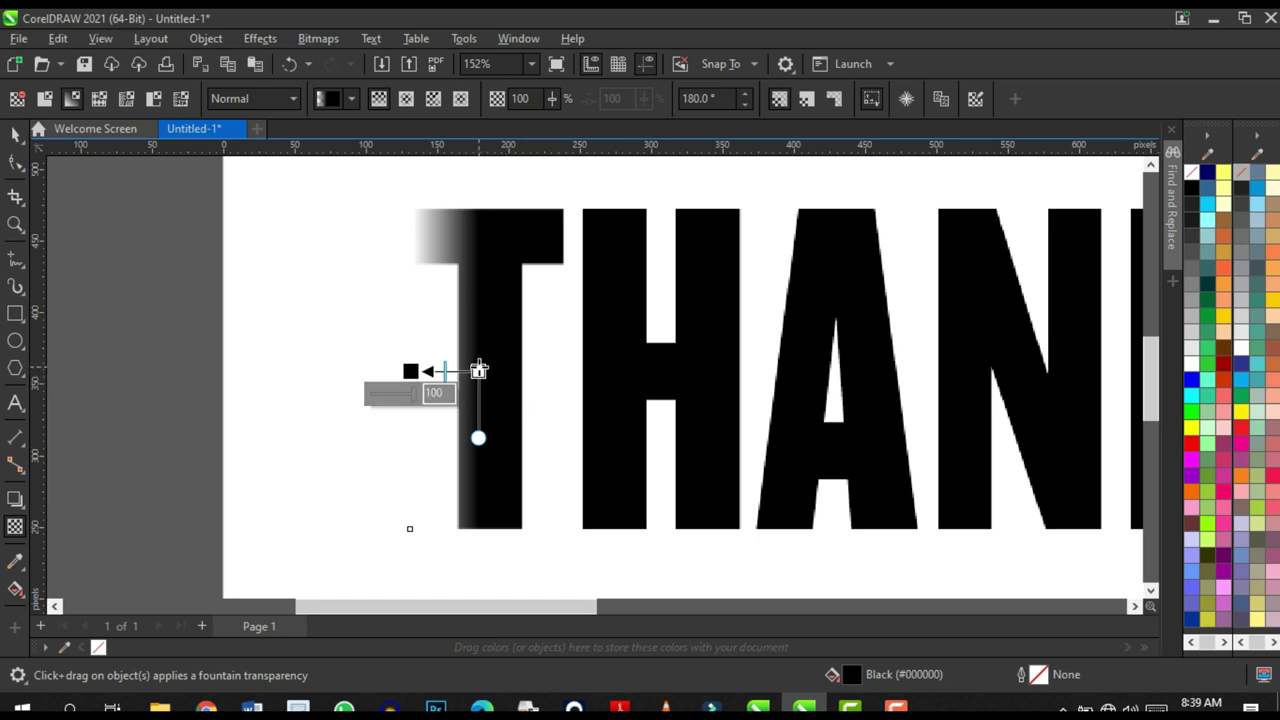
scroll(478, 372, up, 2)
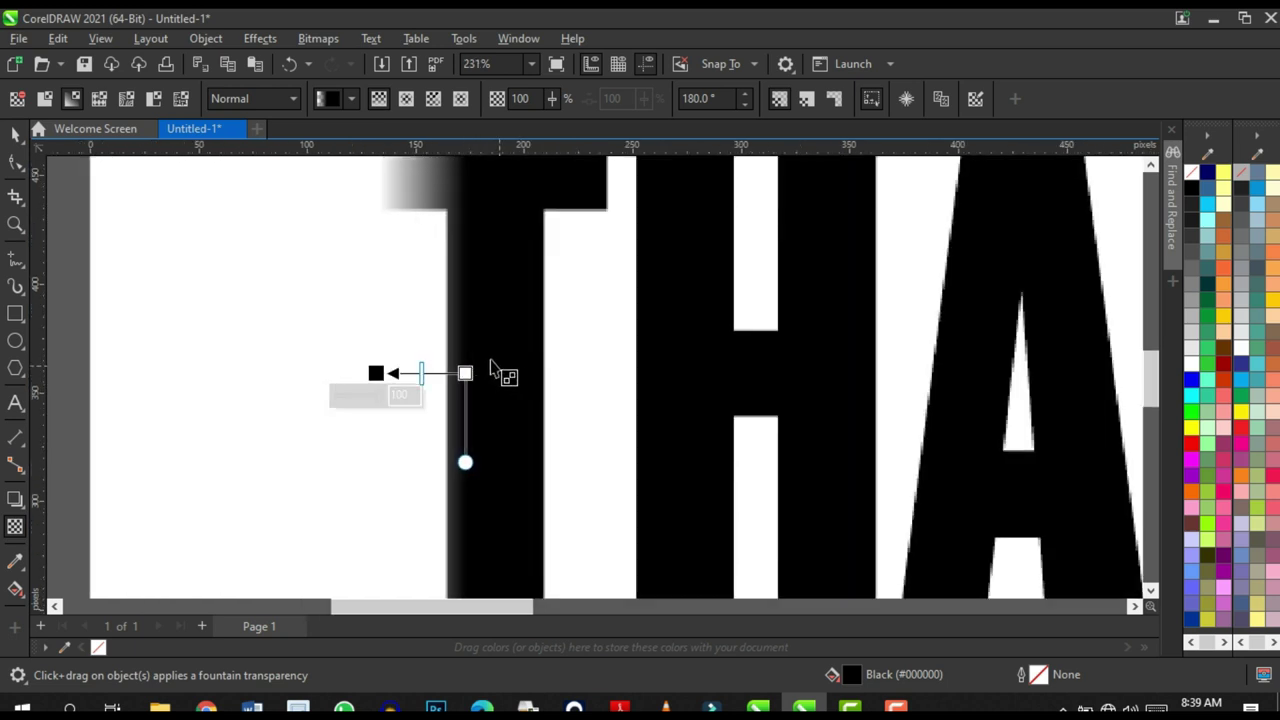
scroll(486, 366, down, 3)
scroll(491, 349, up, 1)
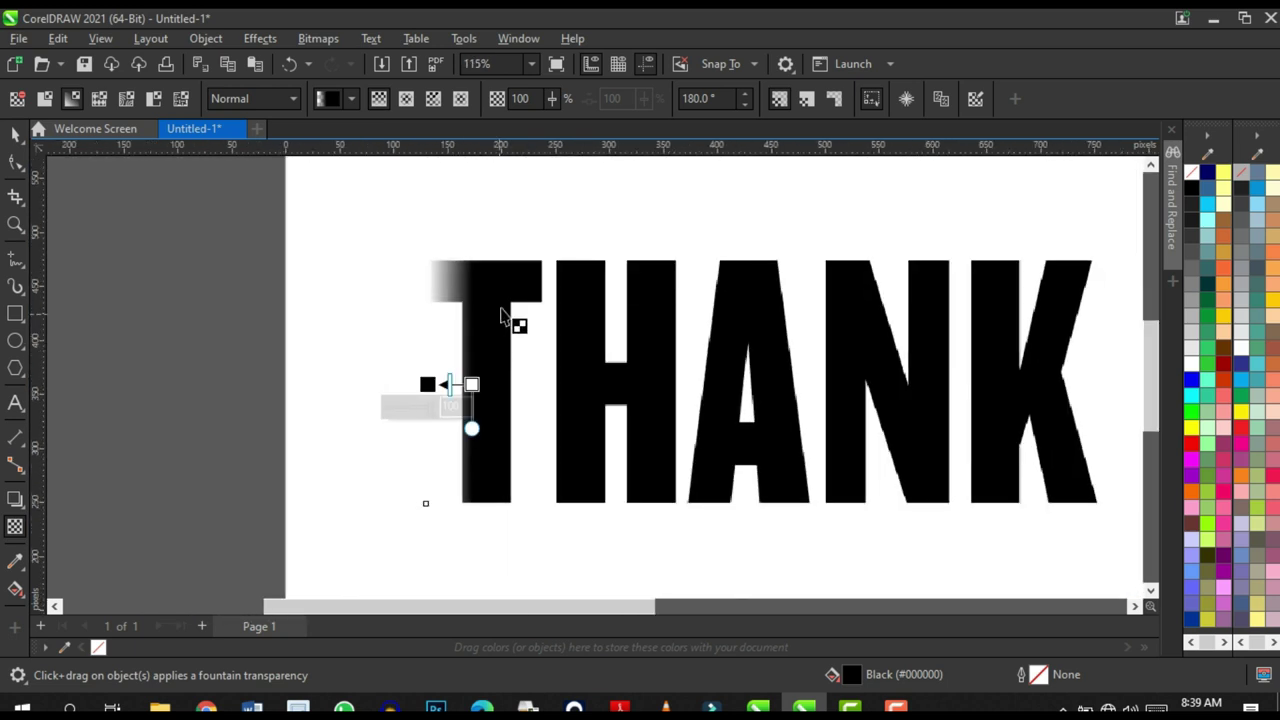
scroll(505, 330, down, 2)
scroll(530, 385, down, 1)
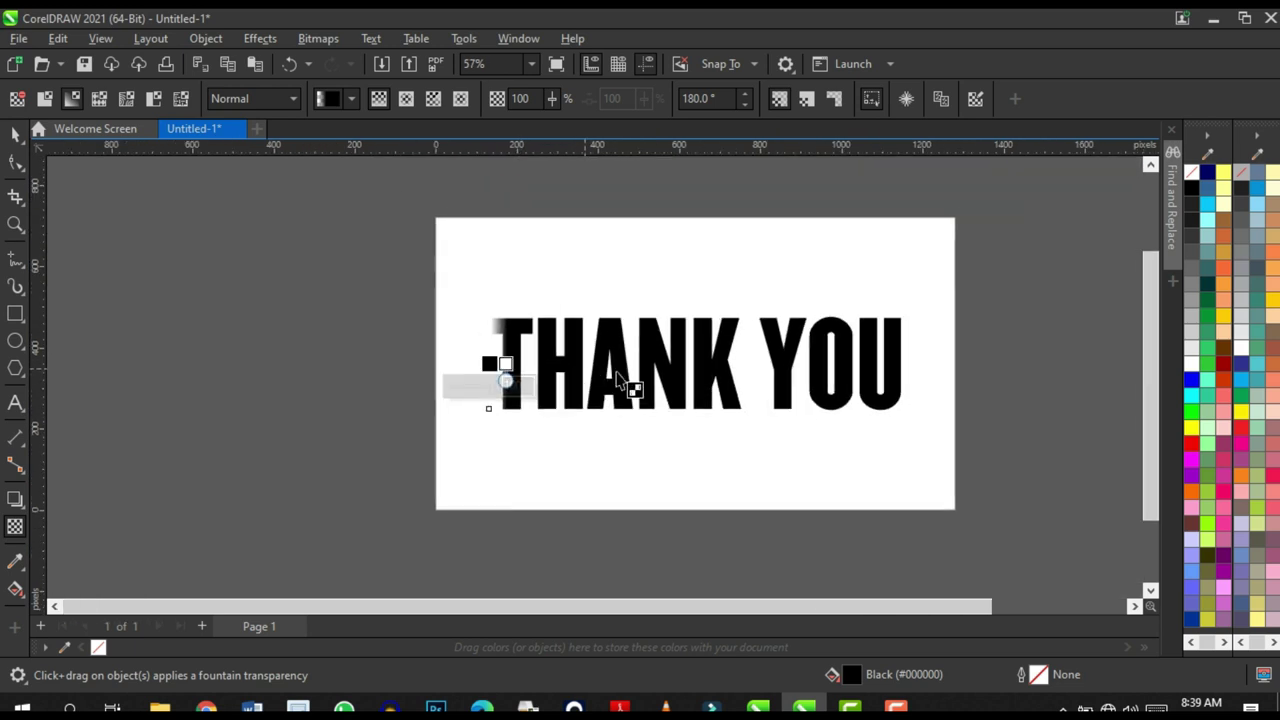
scroll(812, 368, up, 1)
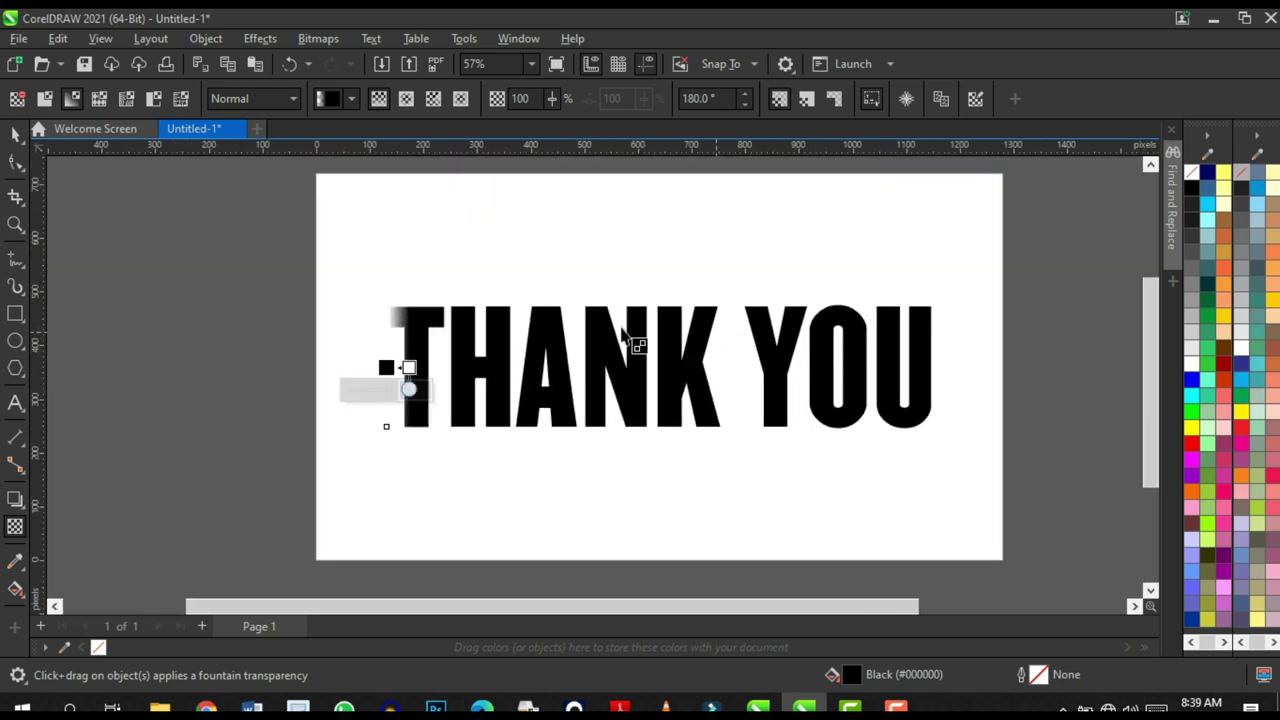
scroll(466, 362, up, 1)
click(469, 313)
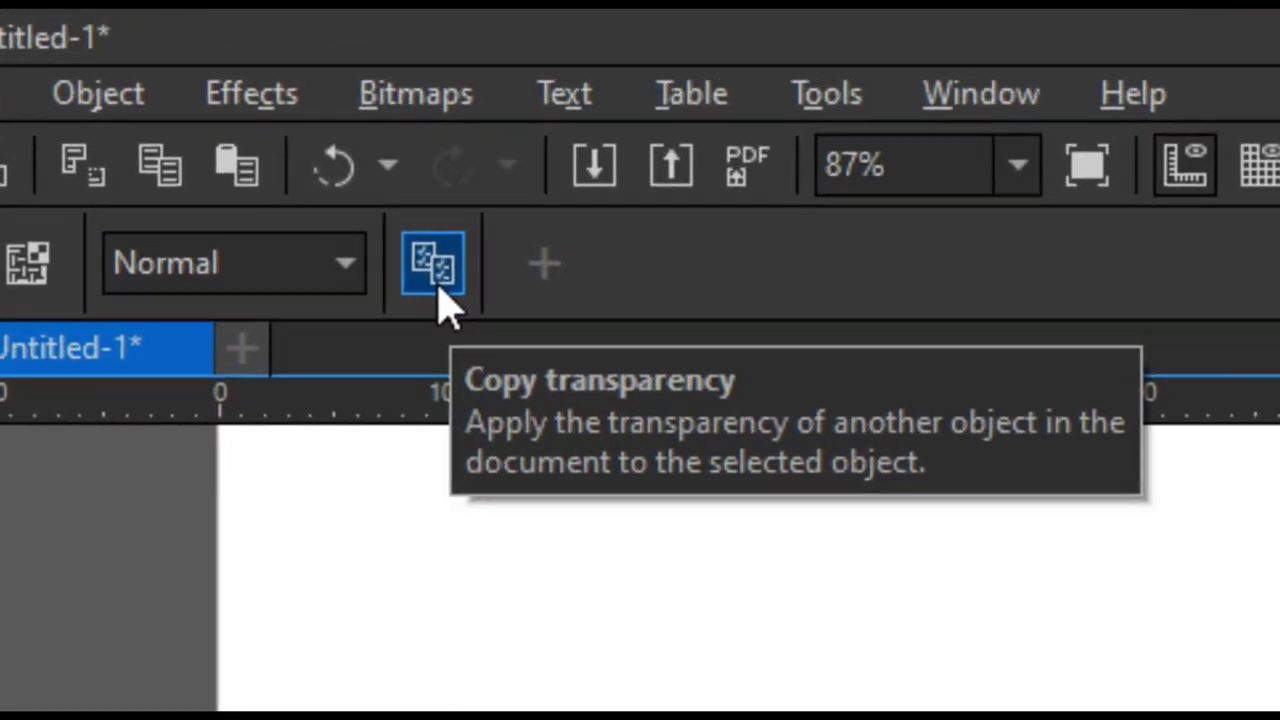
- Copy the T's fading transparency onto the H and shorten its fade
click(332, 115)
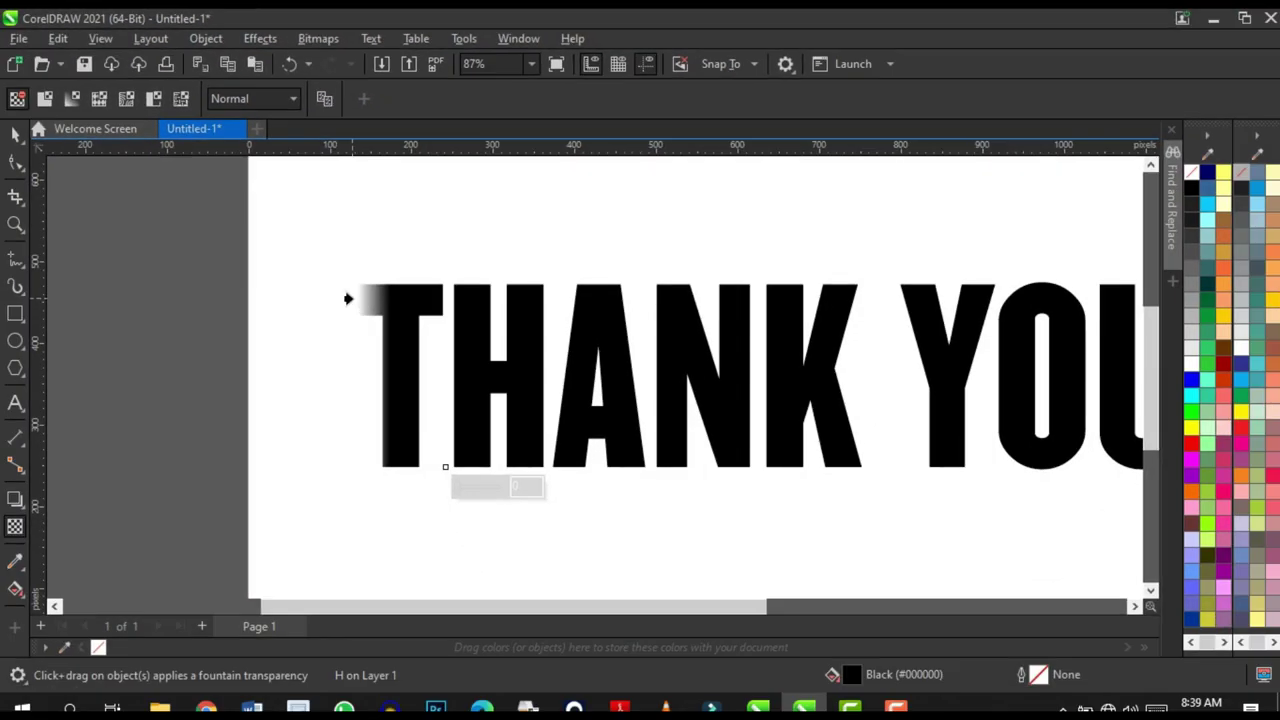
click(347, 298)
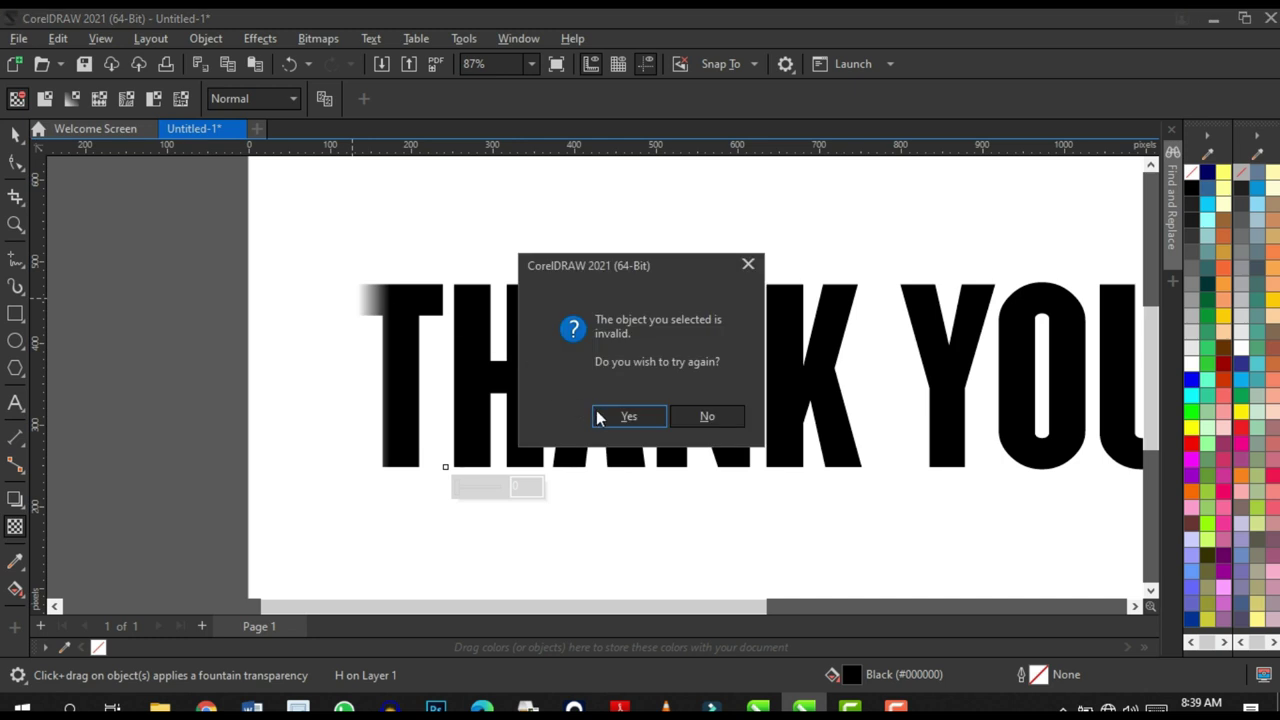
click(615, 416)
click(370, 373)
click(615, 416)
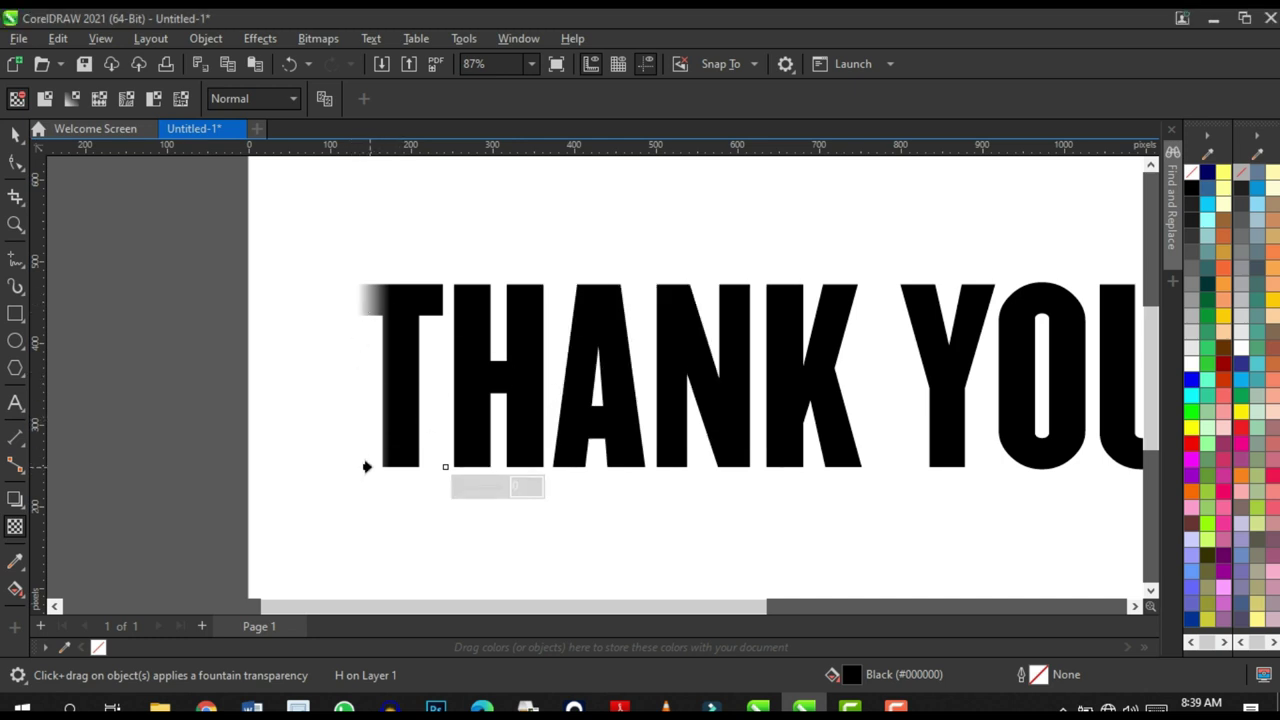
click(344, 290)
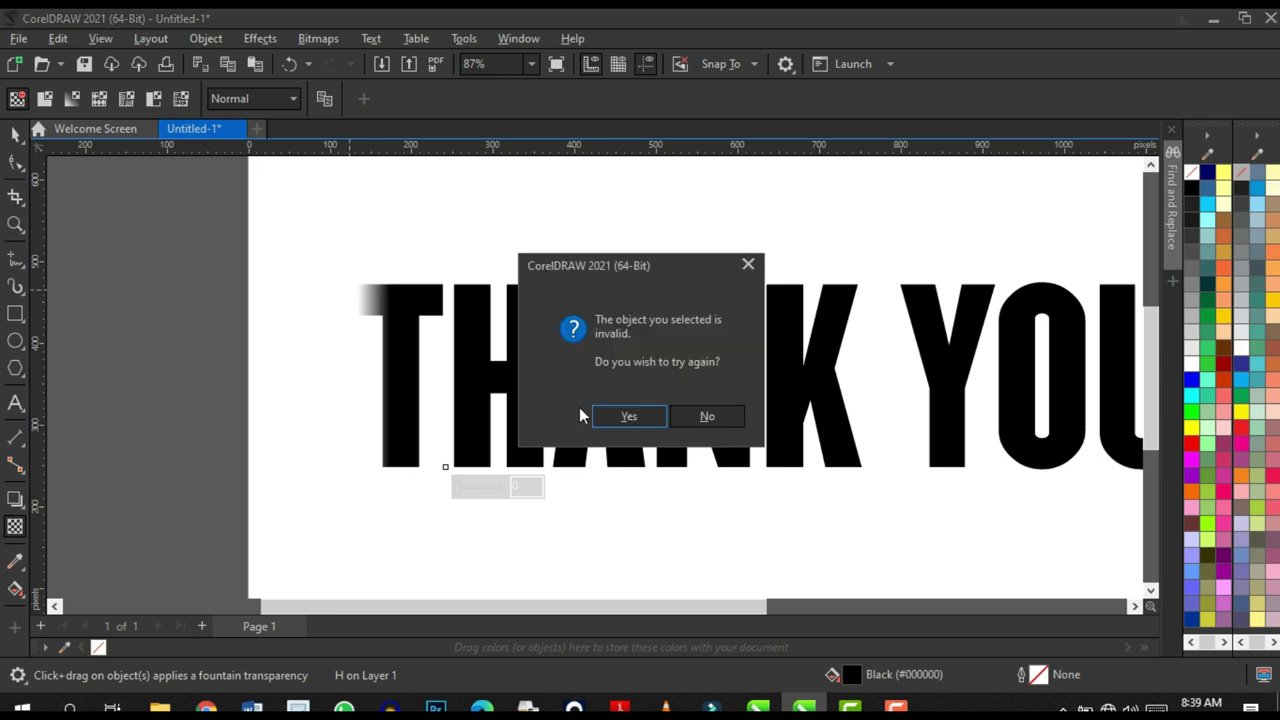
click(628, 418)
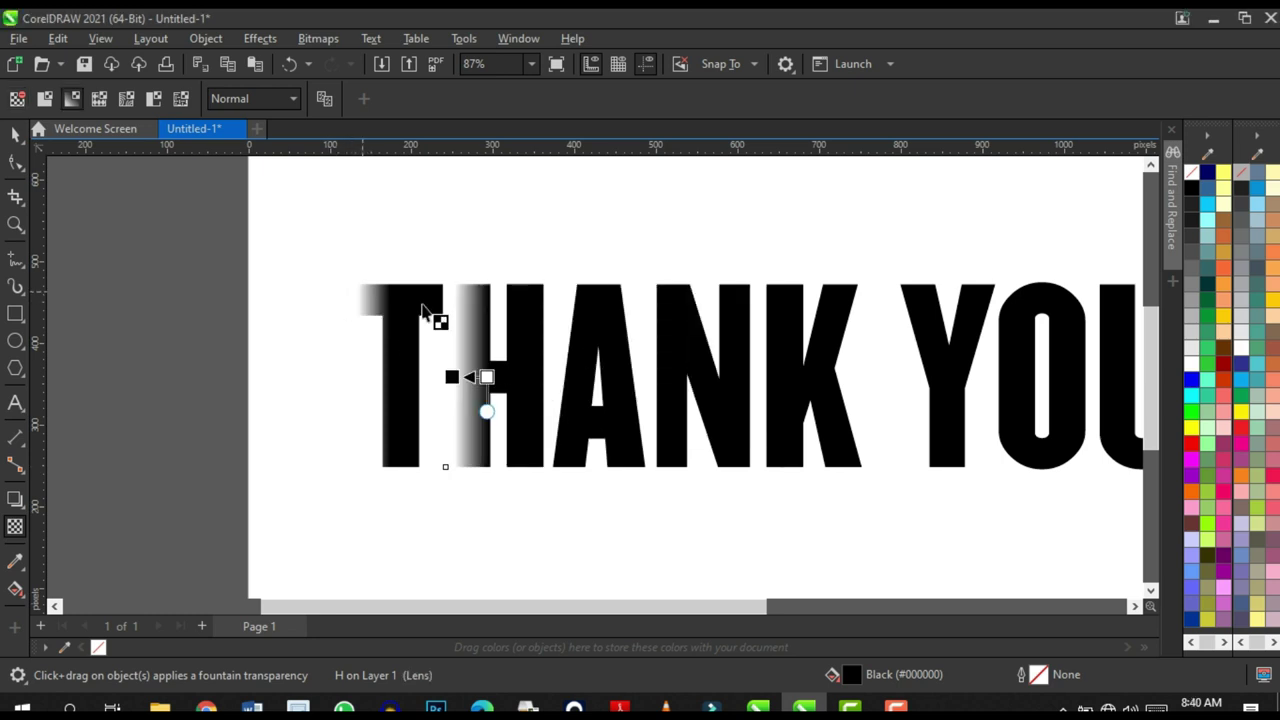
scroll(486, 375, up, 2)
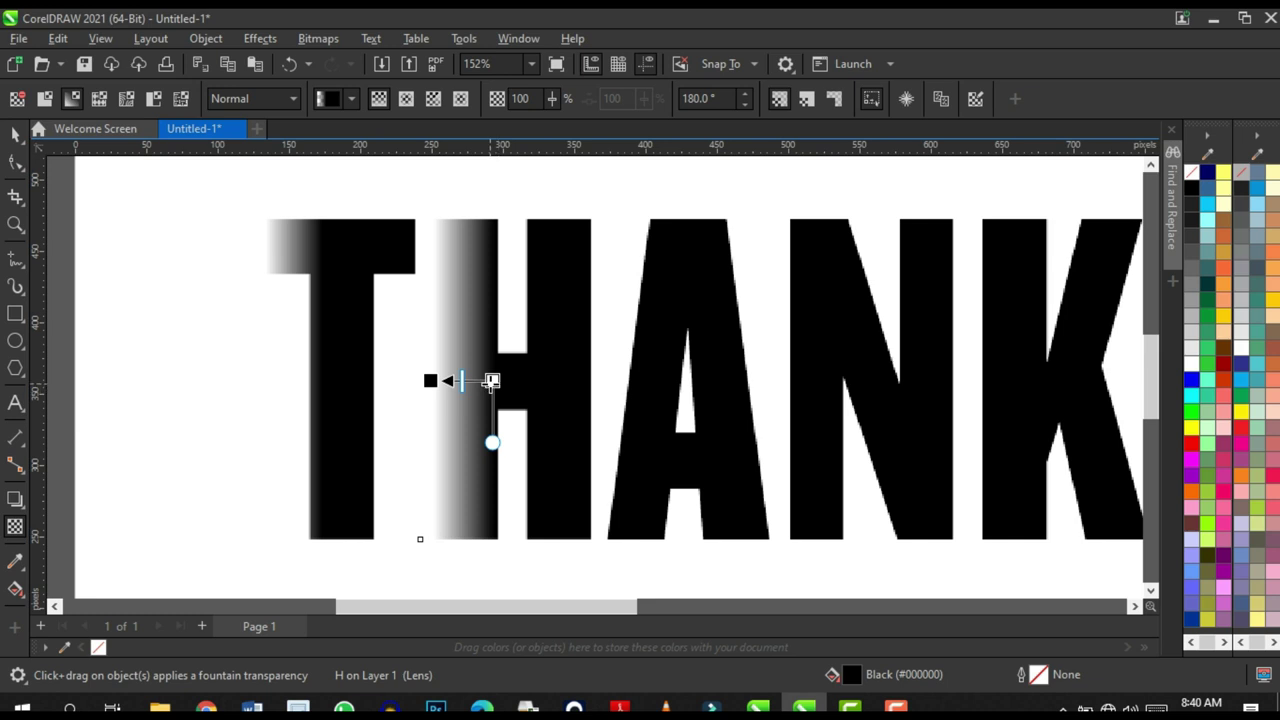
drag(492, 381, 466, 380)
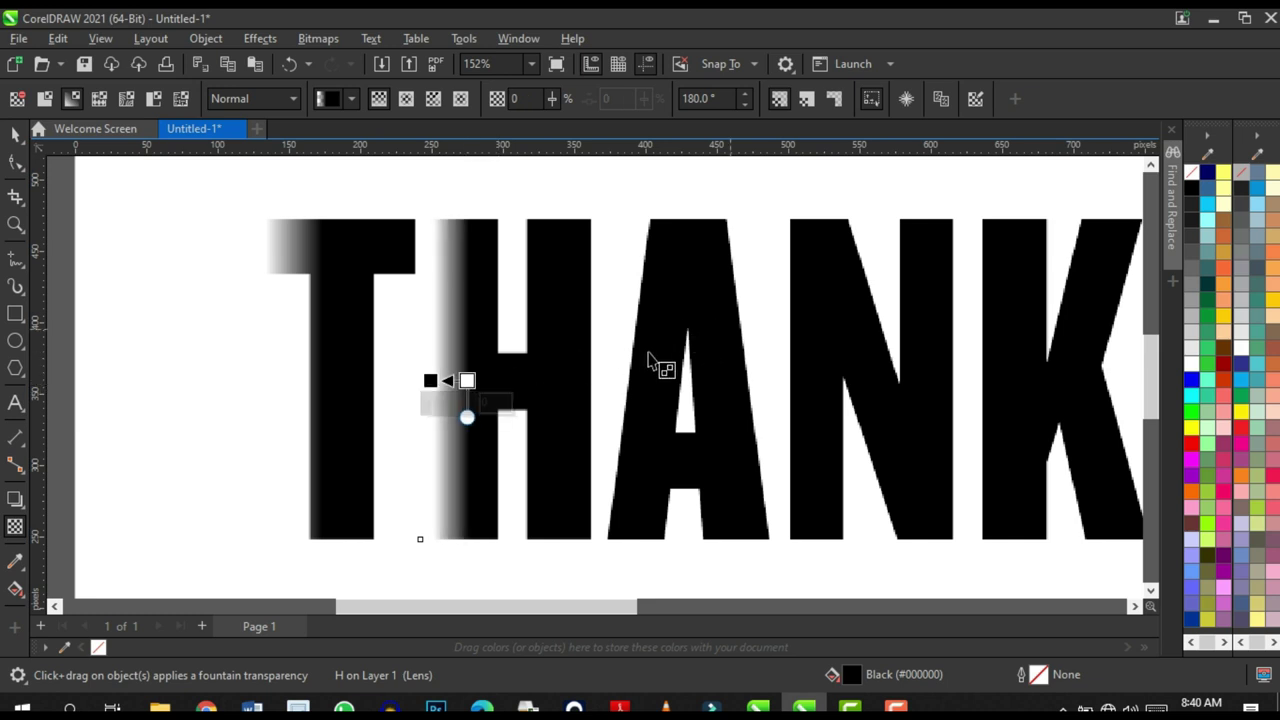
scroll(628, 350, down, 3)
scroll(543, 337, up, 2)
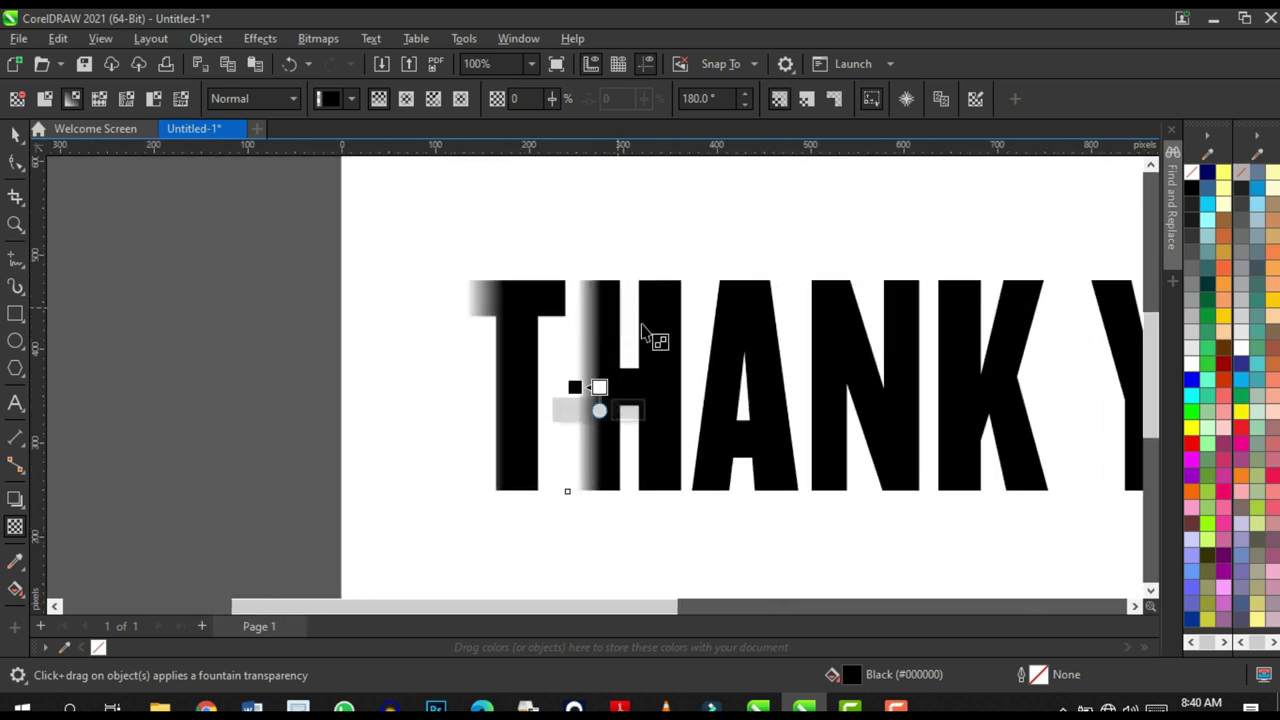
- Repeat the left-edge fade on the A, N and K with Ctrl+R
click(736, 315)
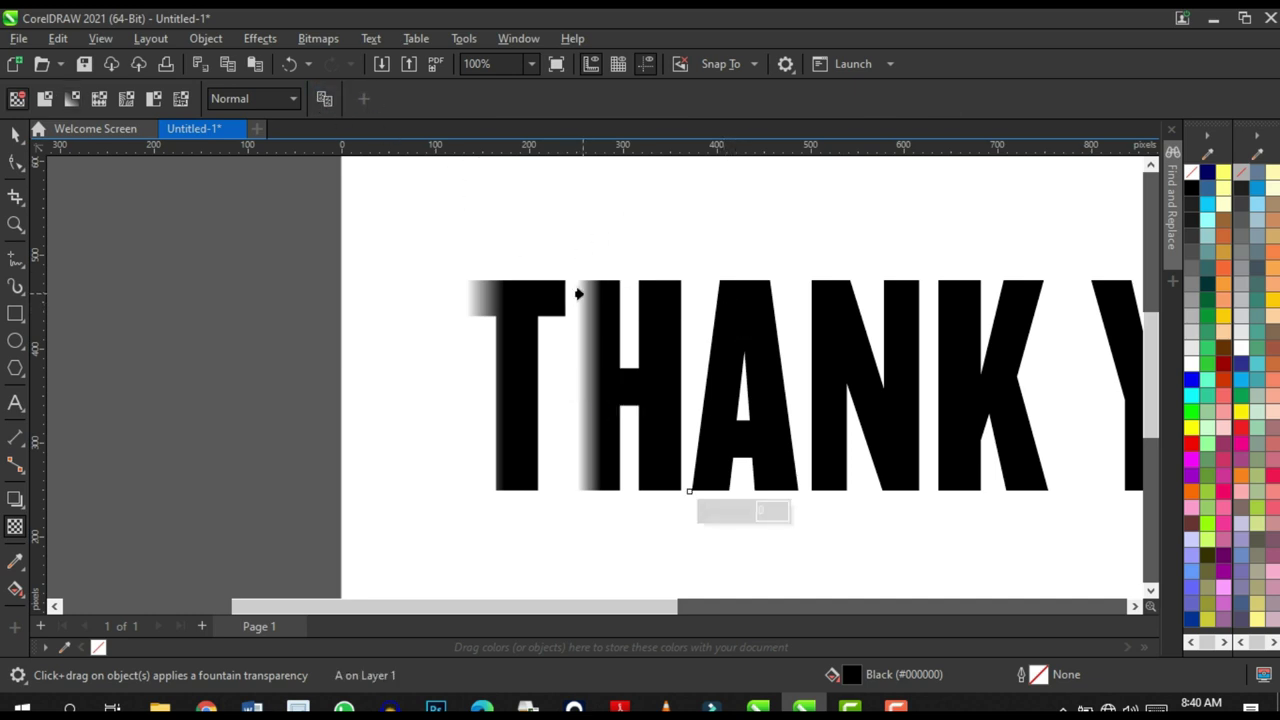
key(ctrl+r)
click(829, 334)
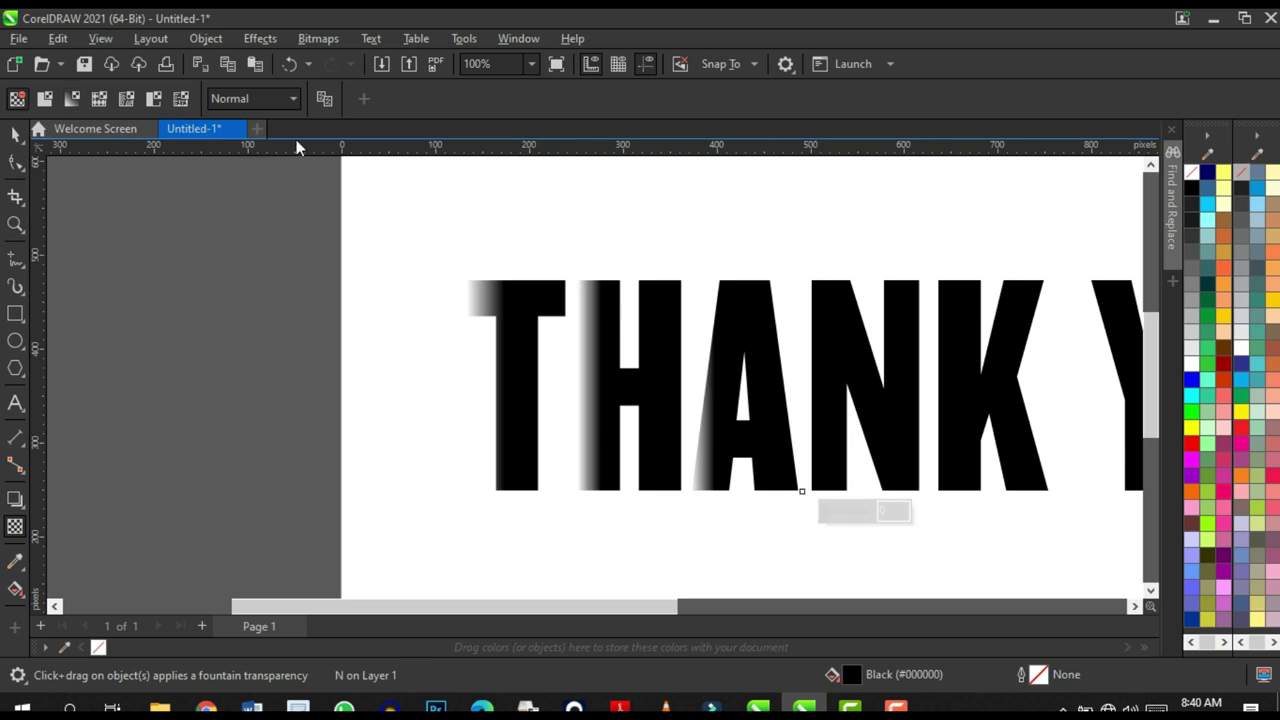
key(ctrl+r)
scroll(651, 366, down, 1)
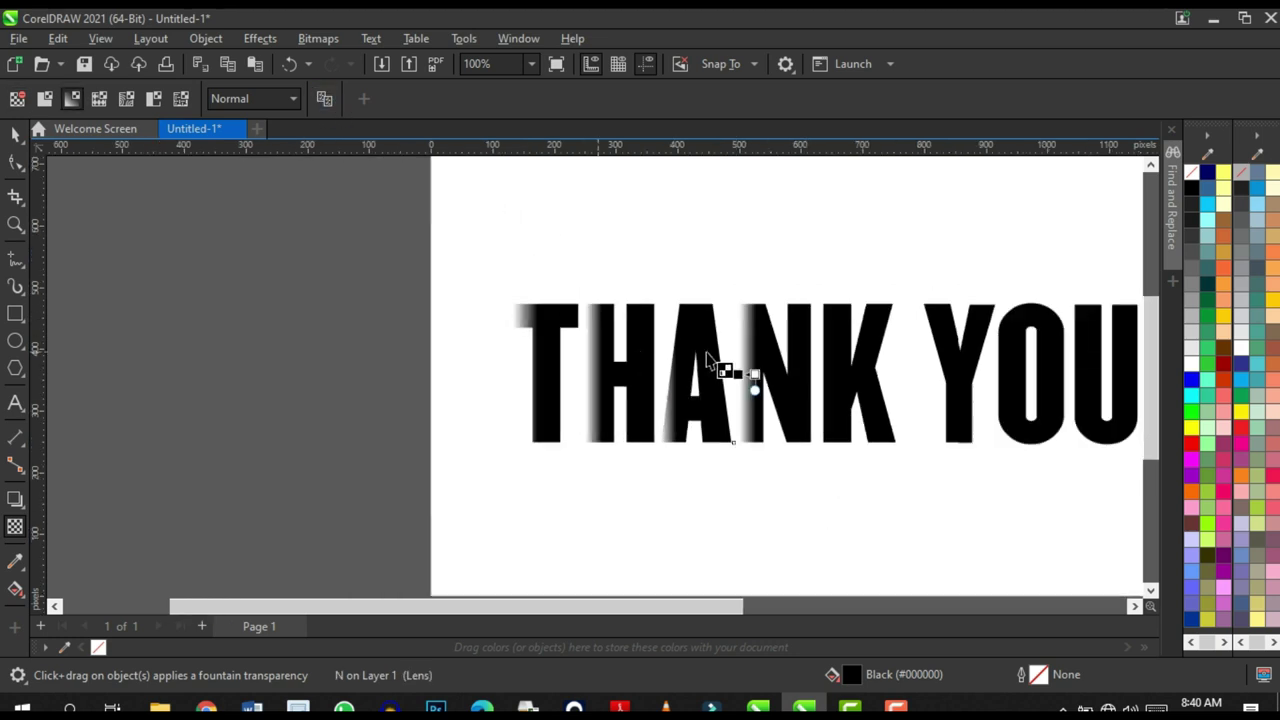
scroll(849, 349, up, 1)
click(849, 349)
key(ctrl+r)
scroll(571, 334, down, 1)
scroll(503, 357, up, 1)
- Repeat the left-edge fade on the Y, O and U, then deselect
click(605, 290)
key(ctrl+r)
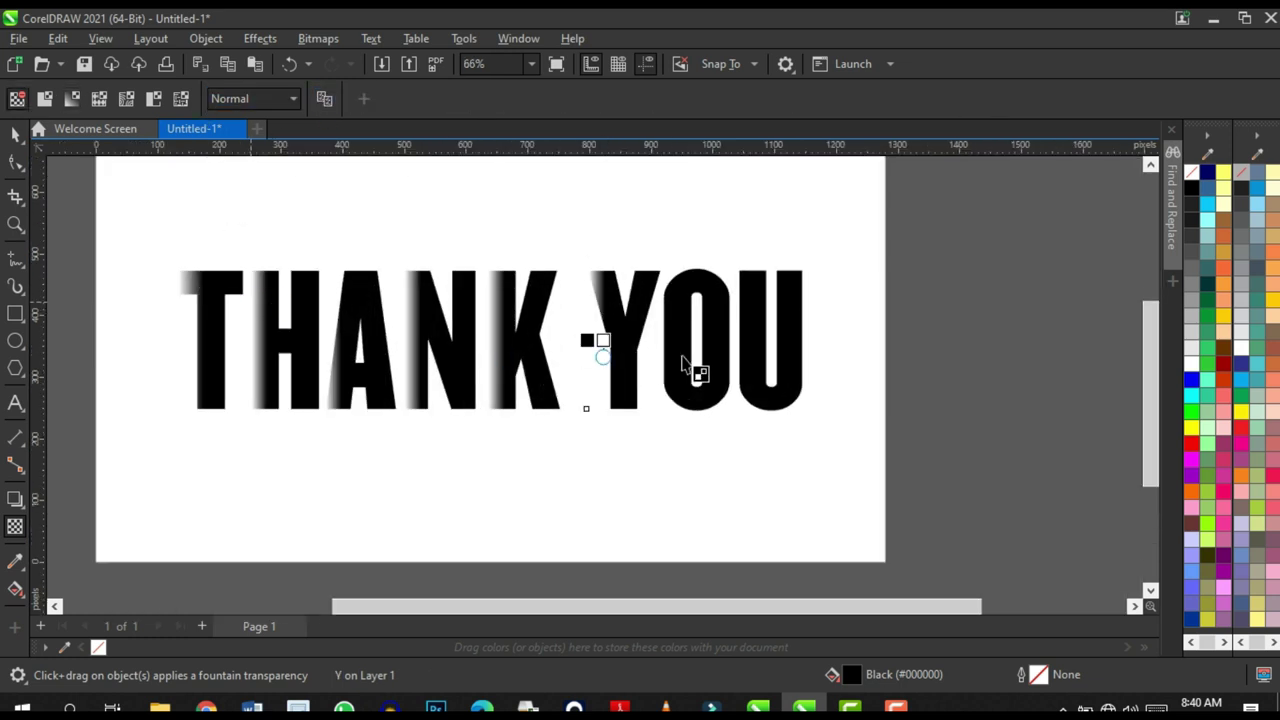
click(680, 310)
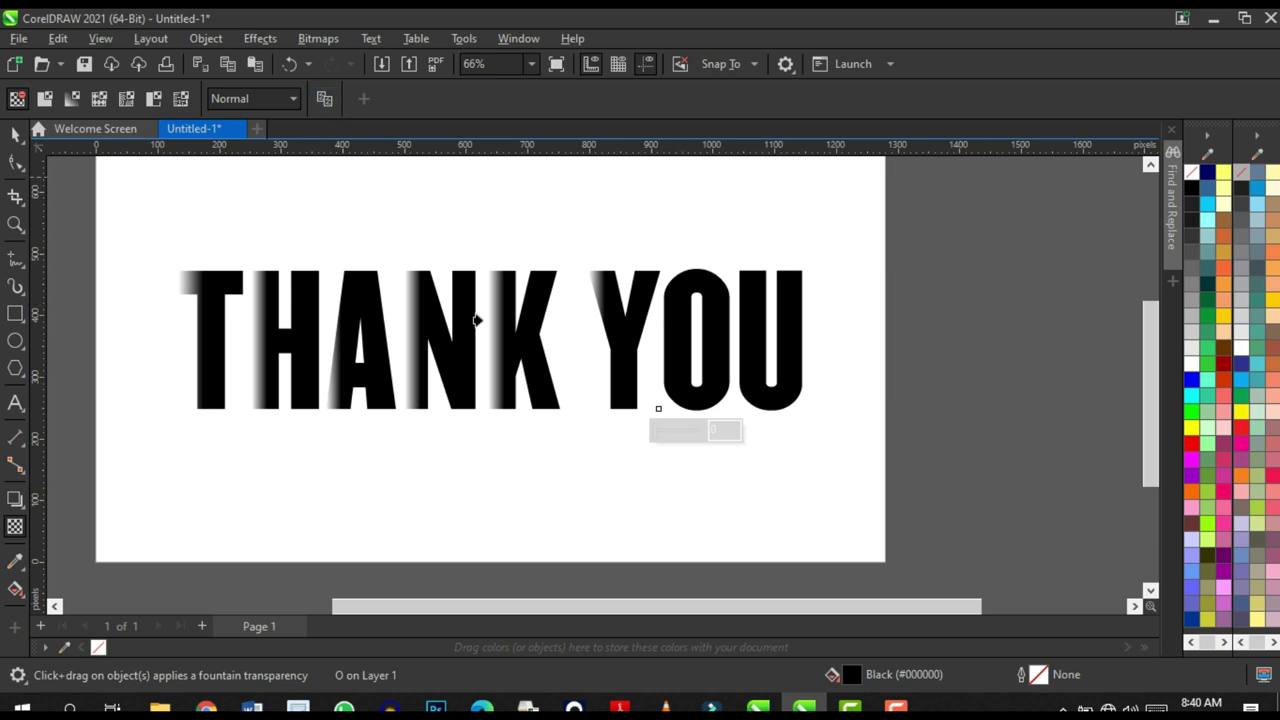
key(ctrl+r)
click(757, 296)
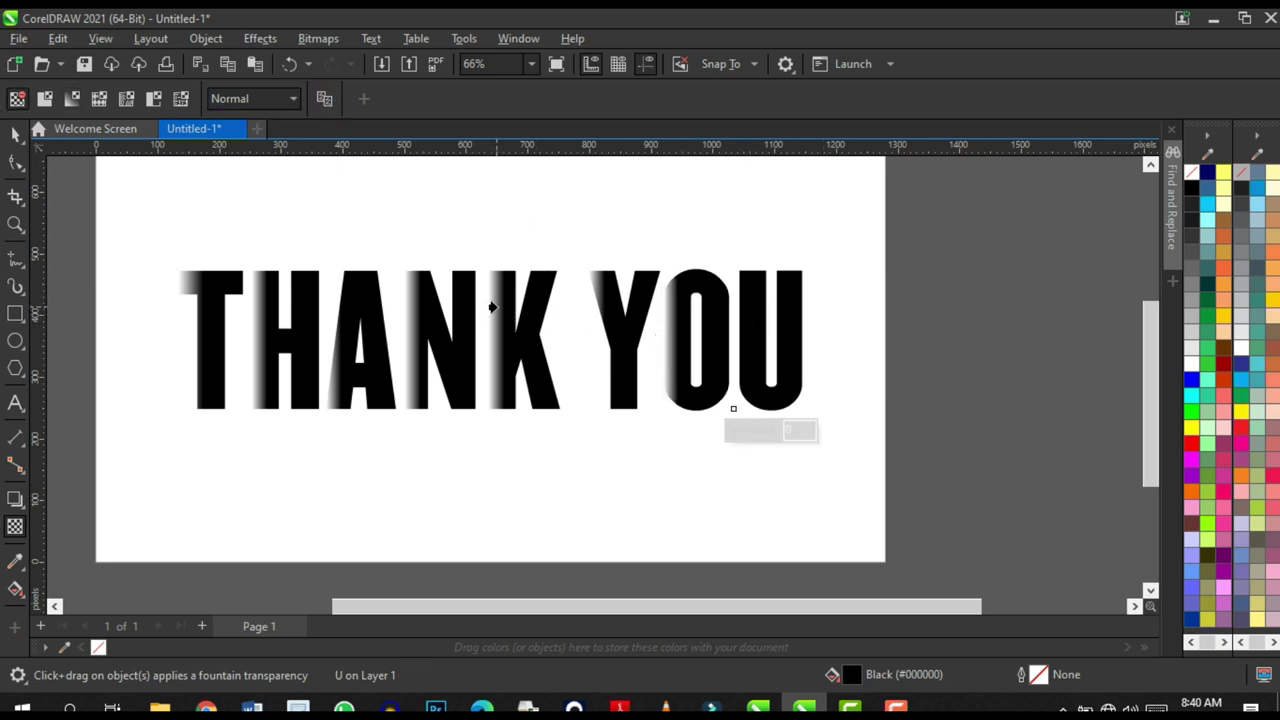
key(ctrl+r)
scroll(728, 357, down, 2)
key(space)
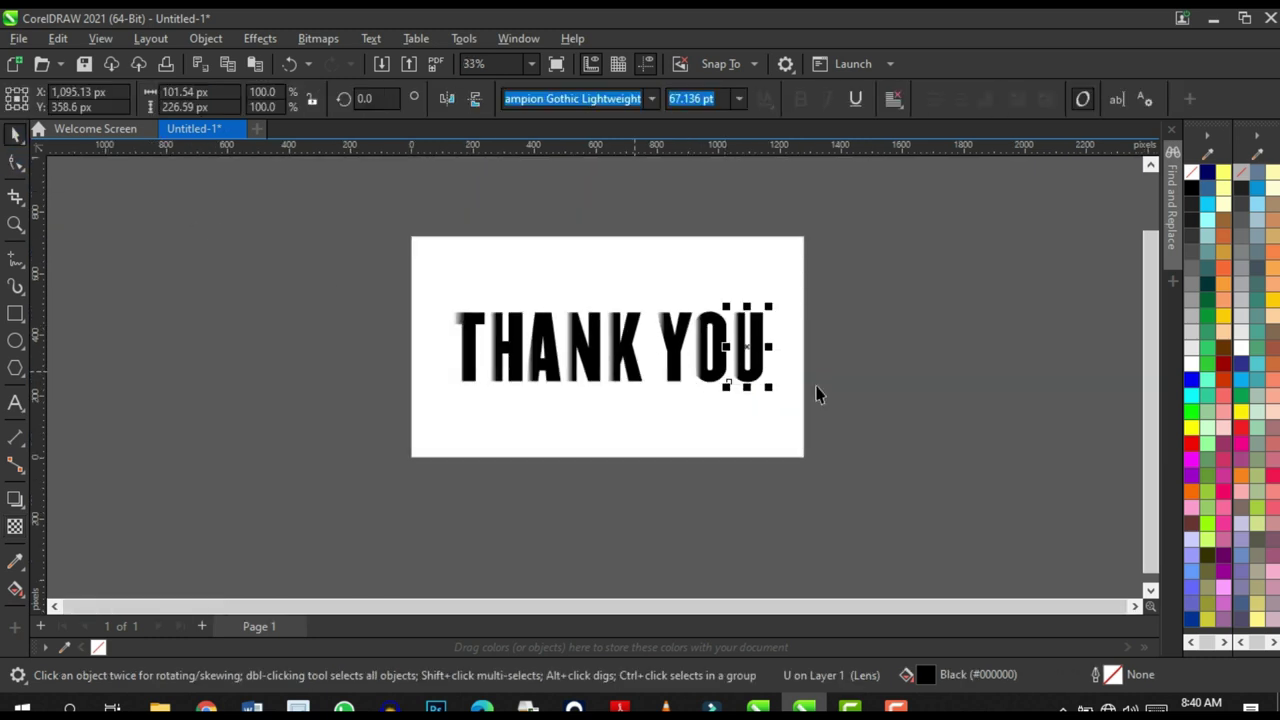
key(Escape)
scroll(822, 399, down, 2)
scroll(1041, 340, up, 1)
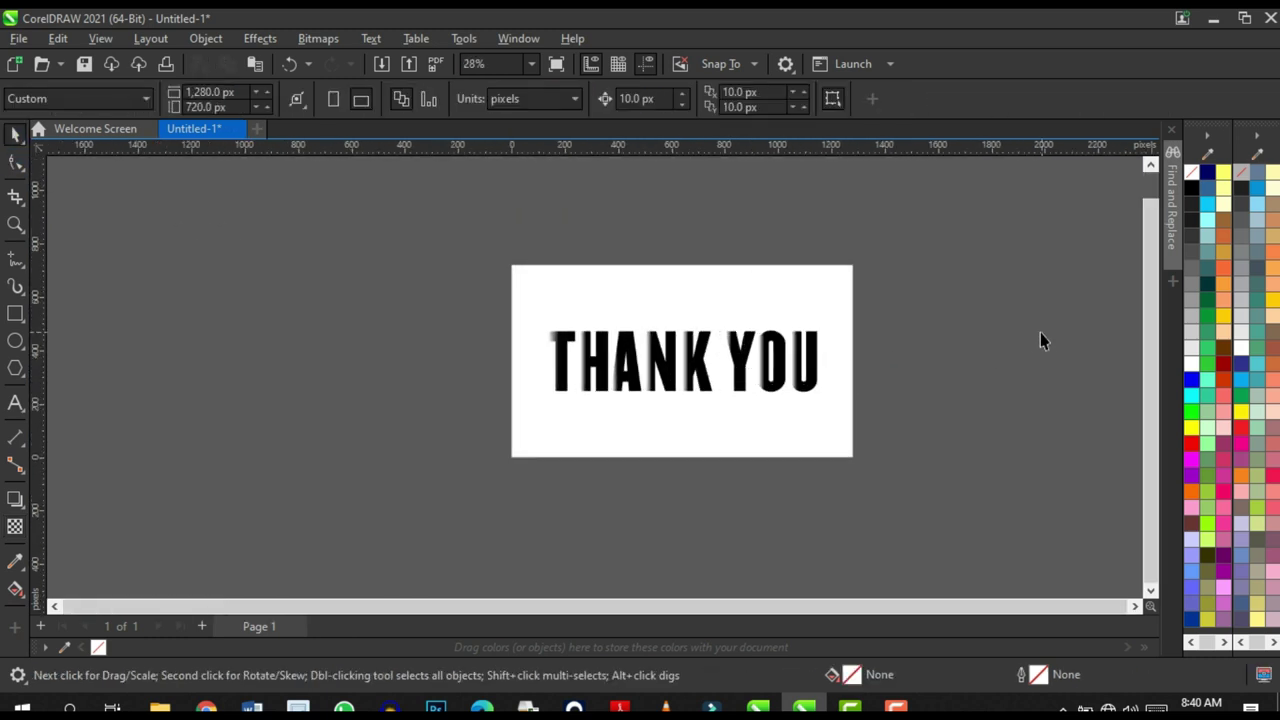
- Select all eight THANK YOU letters and fill them yellow
drag(968, 302, 435, 450)
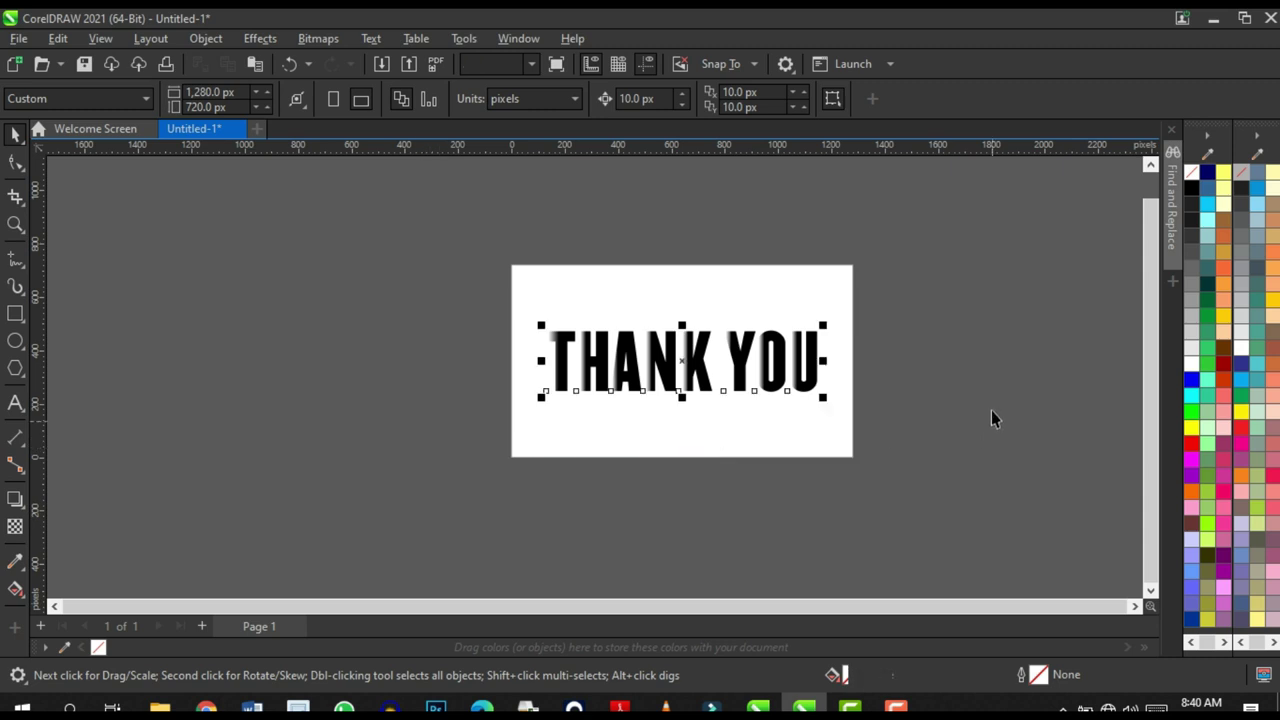
click(1191, 427)
scroll(650, 362, up, 2)
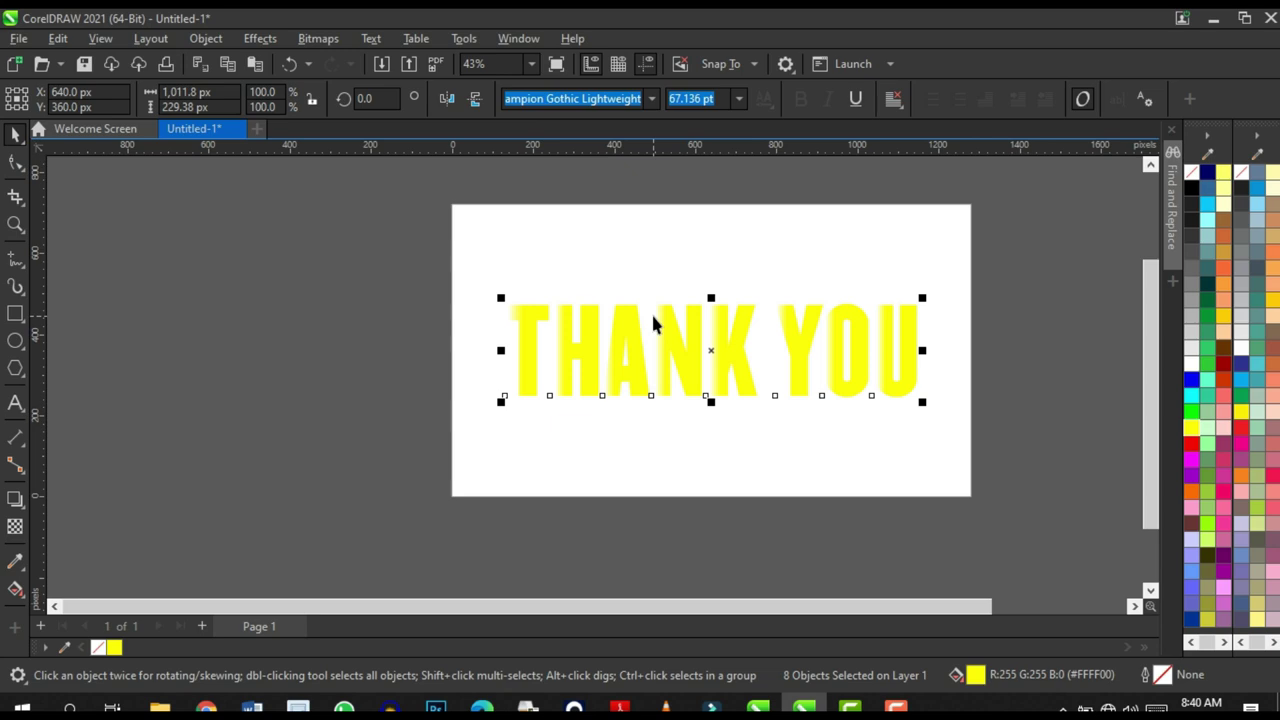
click(816, 238)
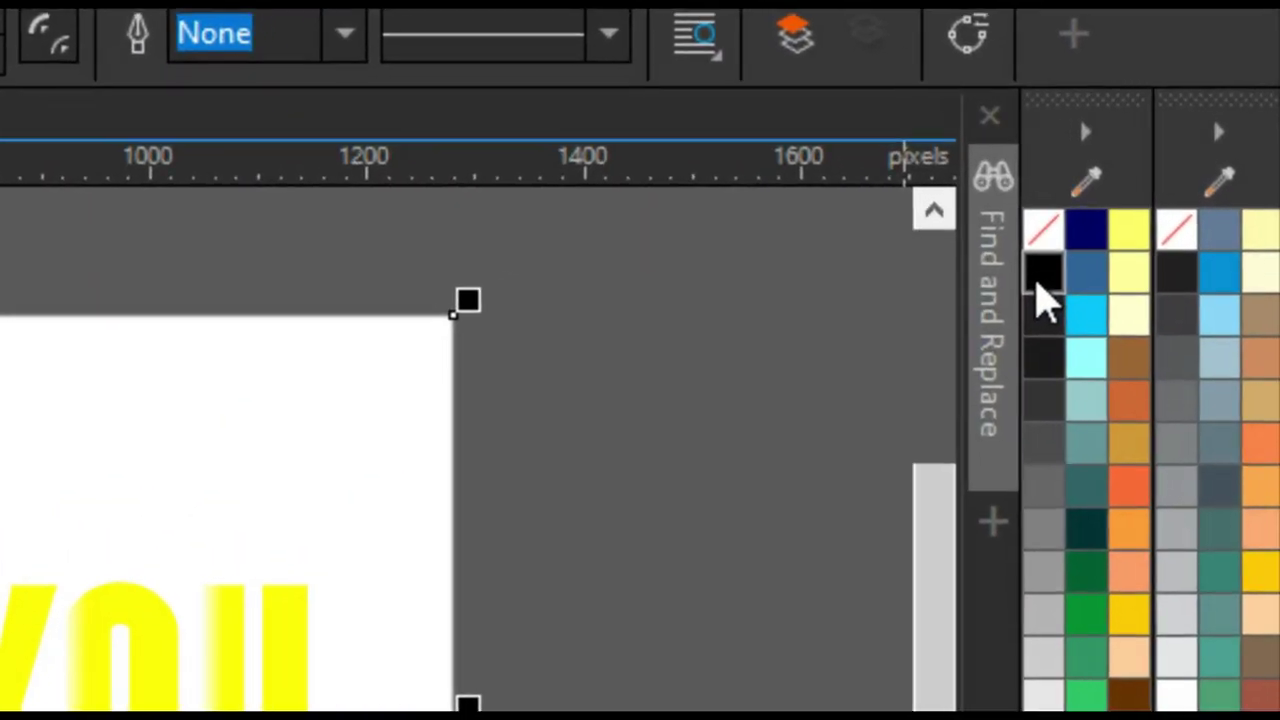
- Fill the page-sized background rectangle black, then marquee-select all the THANK YOU letters
click(1191, 190)
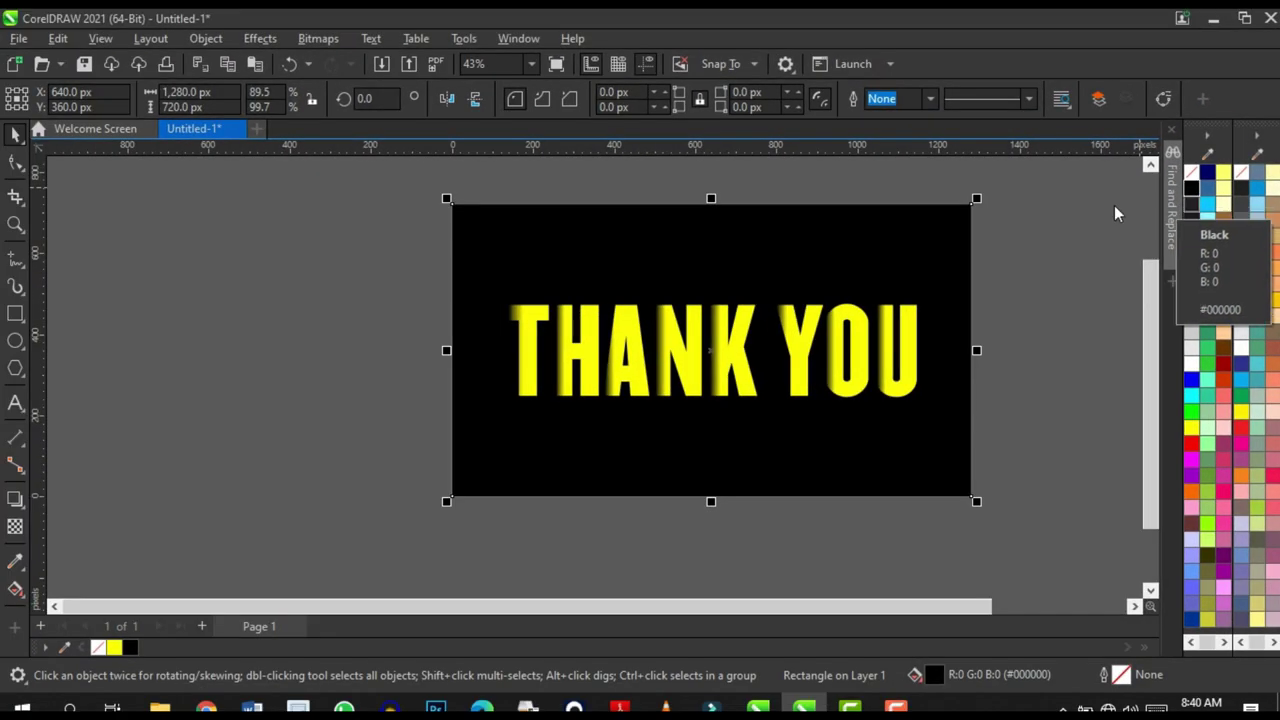
scroll(738, 340, up, 1)
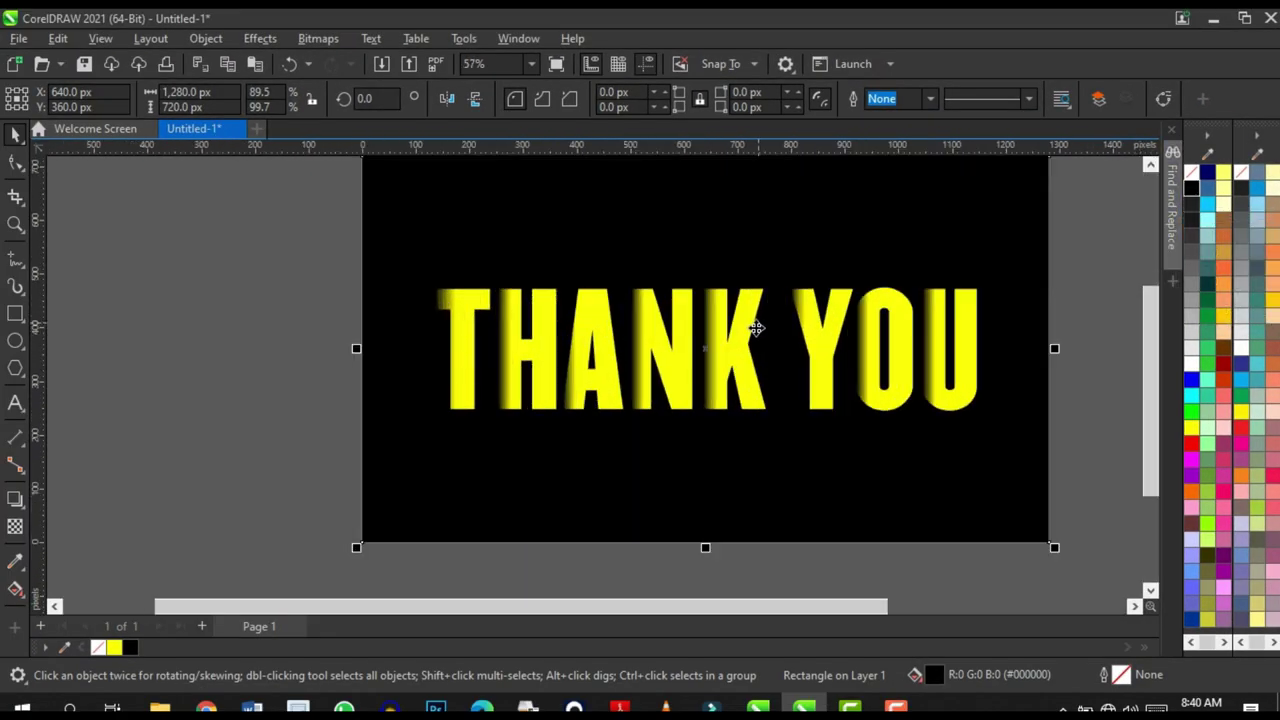
scroll(742, 342, down, 1)
scroll(828, 345, up, 1)
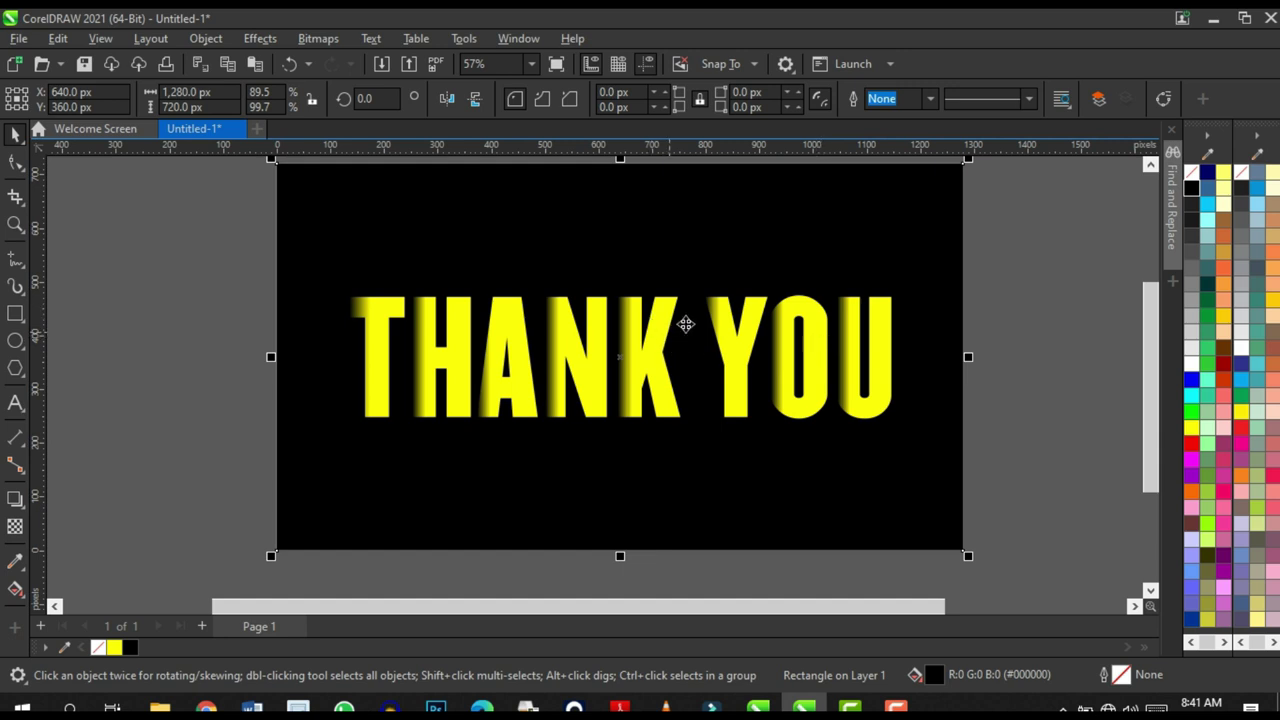
scroll(820, 414, down, 2)
scroll(988, 309, up, 1)
drag(1019, 294, 220, 495)
- Retune the fountain transparency fade nodes on the T, H and A
click(15, 527)
scroll(508, 400, up, 4)
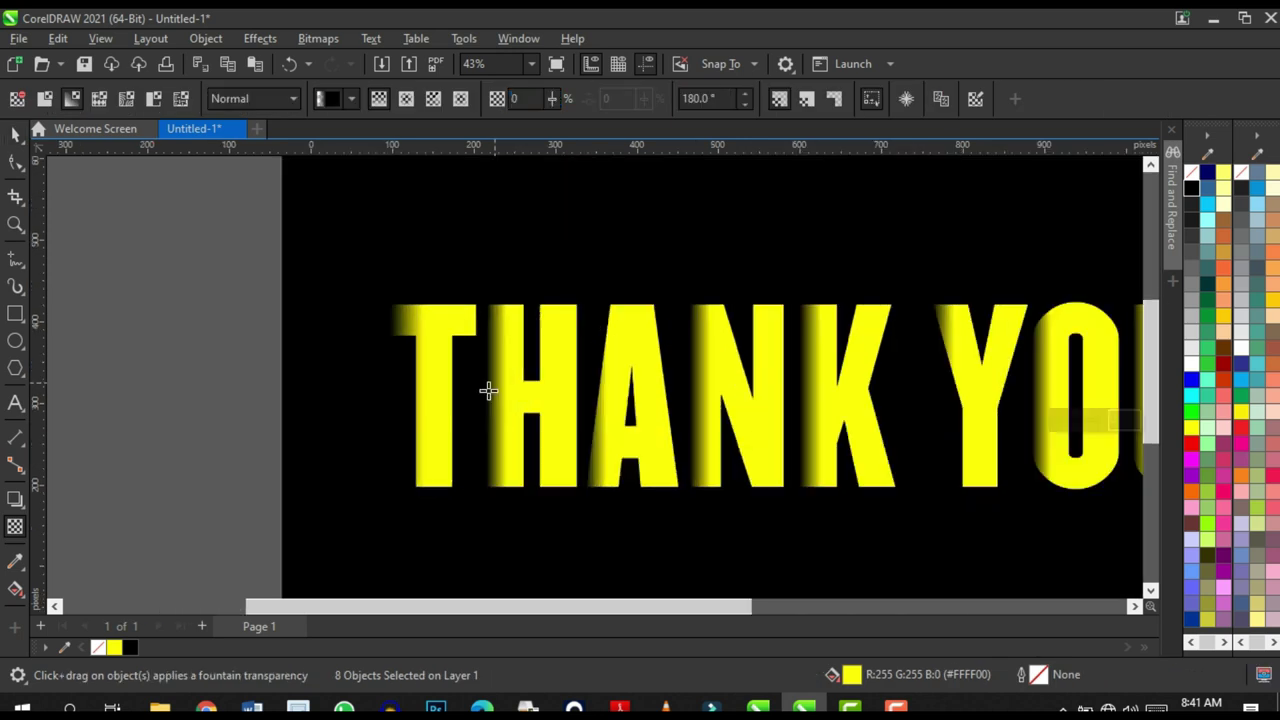
drag(359, 403, 380, 403)
drag(291, 403, 311, 403)
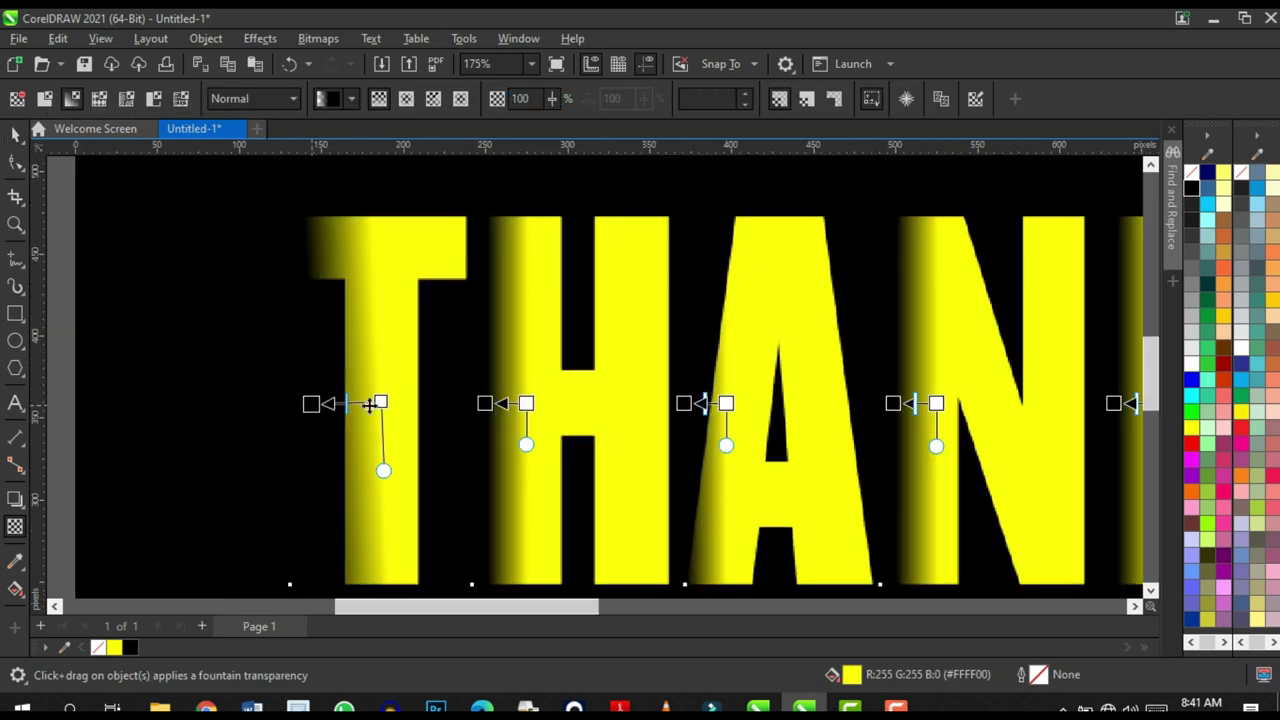
drag(484, 403, 499, 404)
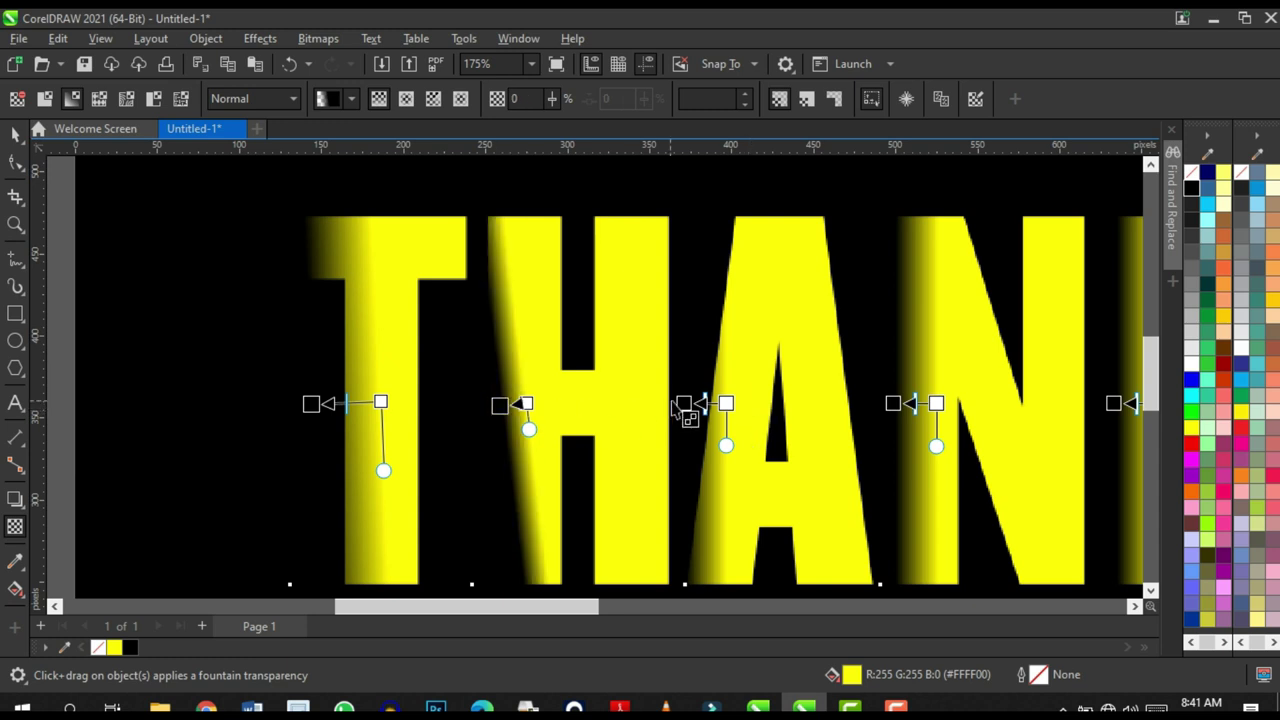
drag(683, 403, 696, 403)
scroll(780, 418, down, 3)
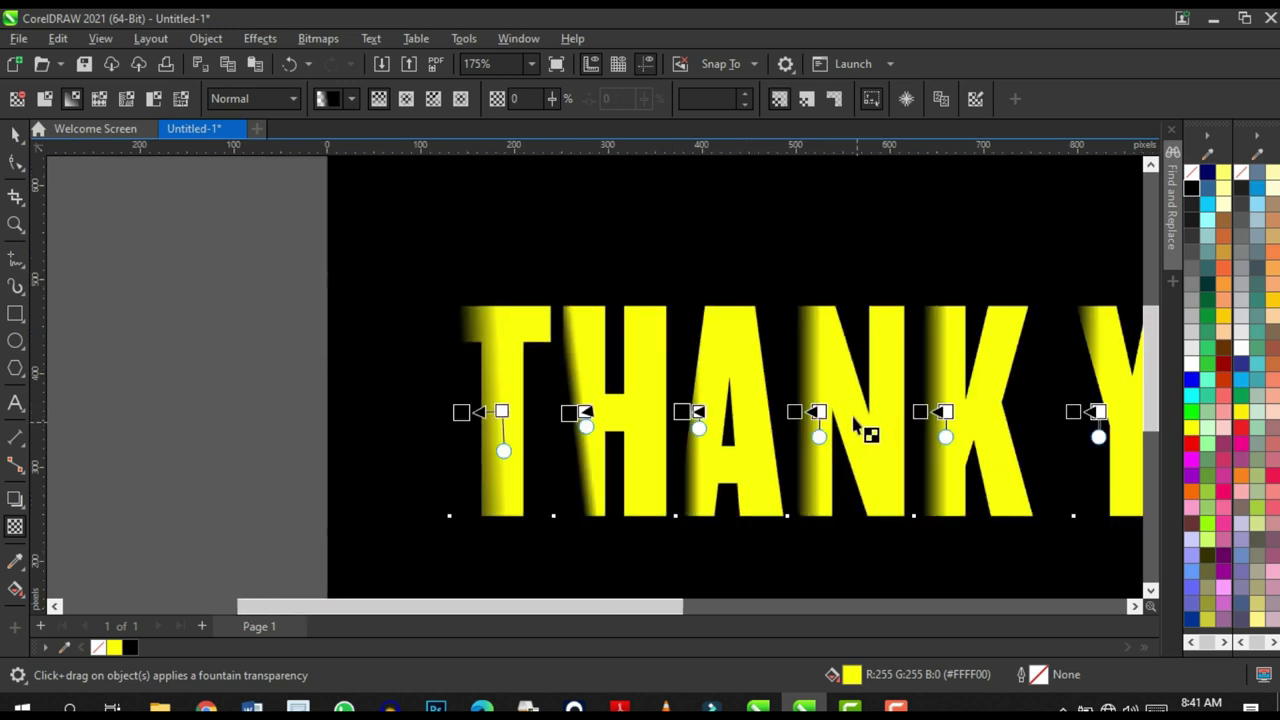
scroll(800, 414, up, 2)
- Adjust the fade nodes on the N, Y and O, nudging the O's start right
click(808, 413)
scroll(808, 413, down, 2)
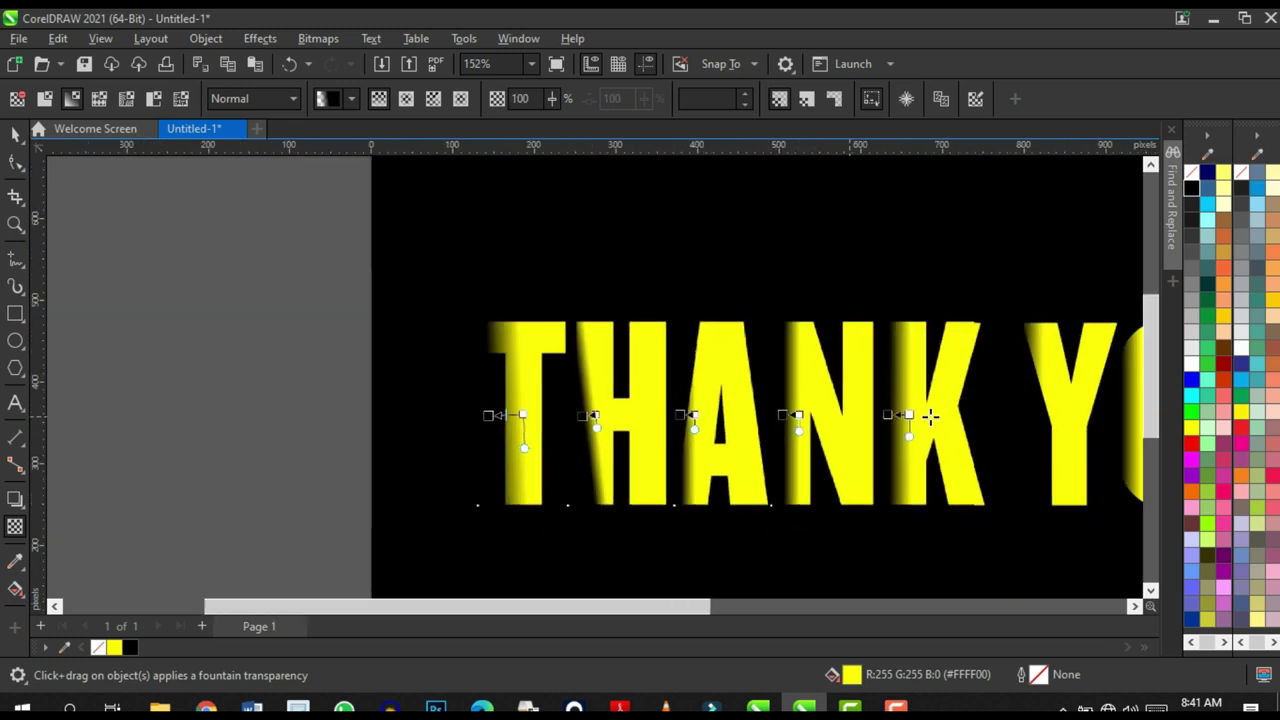
scroll(837, 417, up, 2)
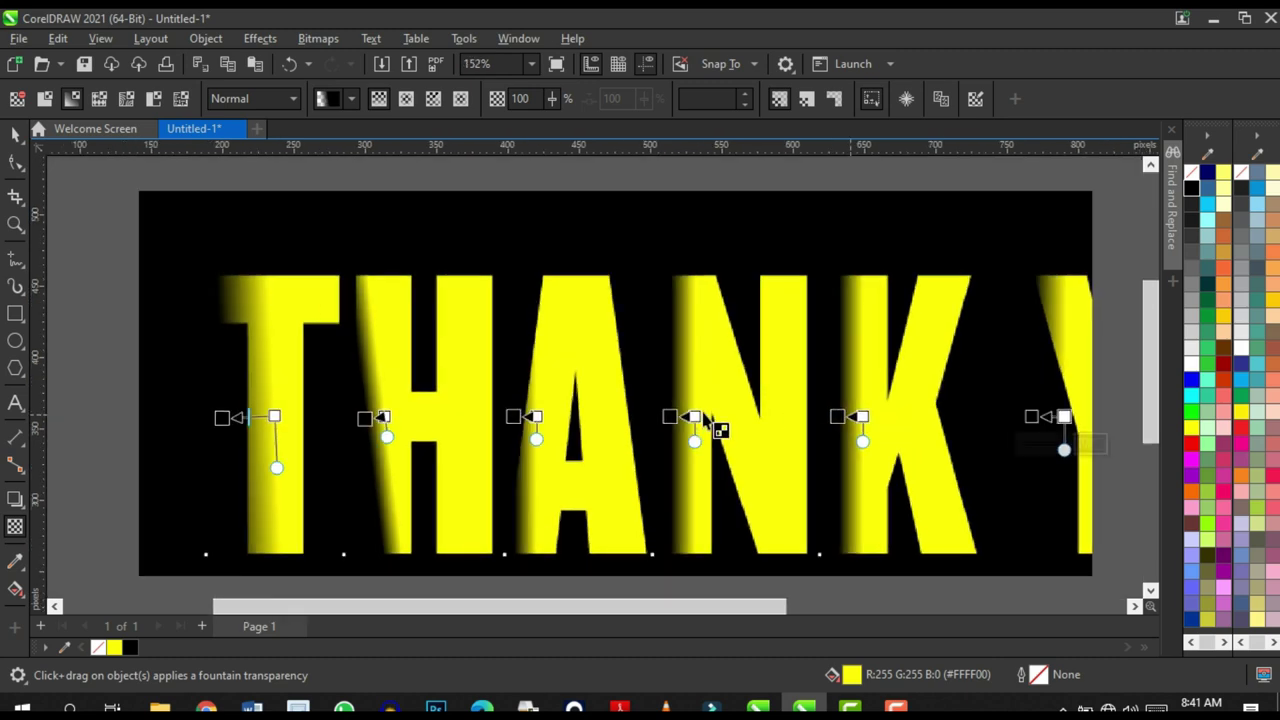
scroll(848, 420, down, 2)
scroll(850, 432, up, 2)
scroll(408, 404, up, 2)
click(452, 392)
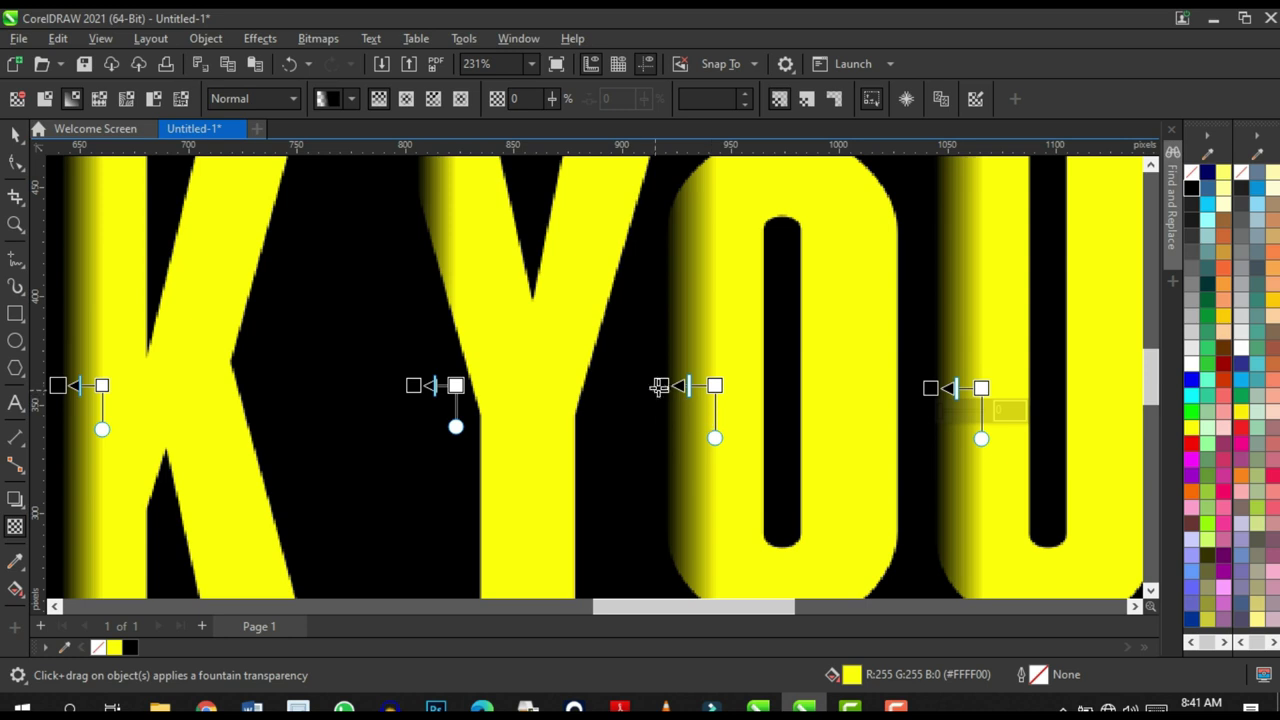
drag(661, 385, 667, 385)
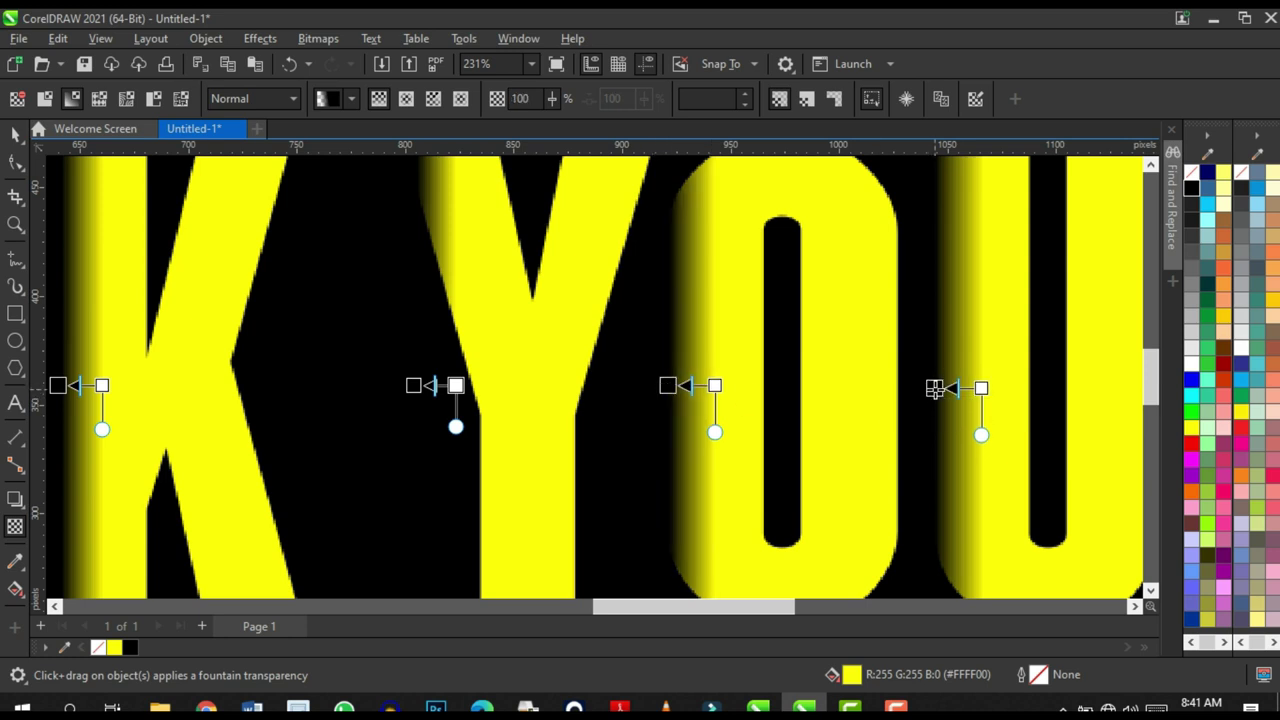
scroll(849, 397, down, 5)
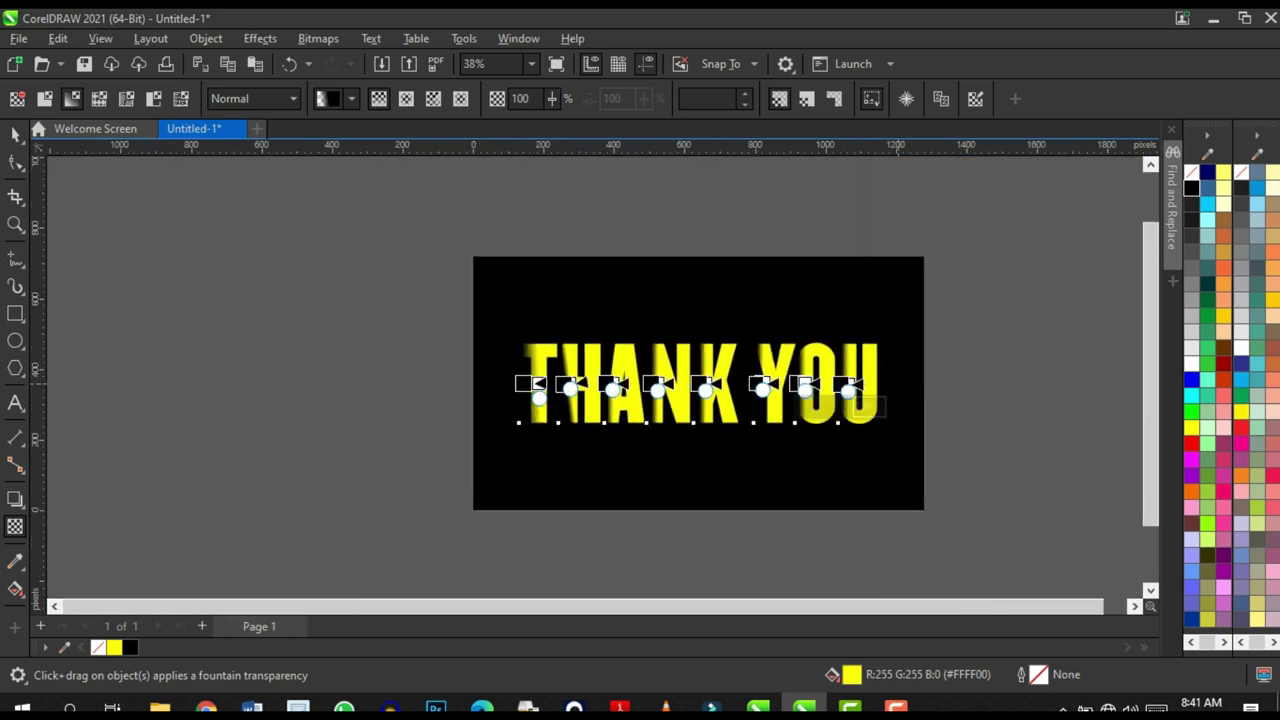
- Reselect the H and straighten its fountain transparency to exactly 180° horizontal
click(15, 133)
scroll(645, 375, up, 3)
click(645, 375)
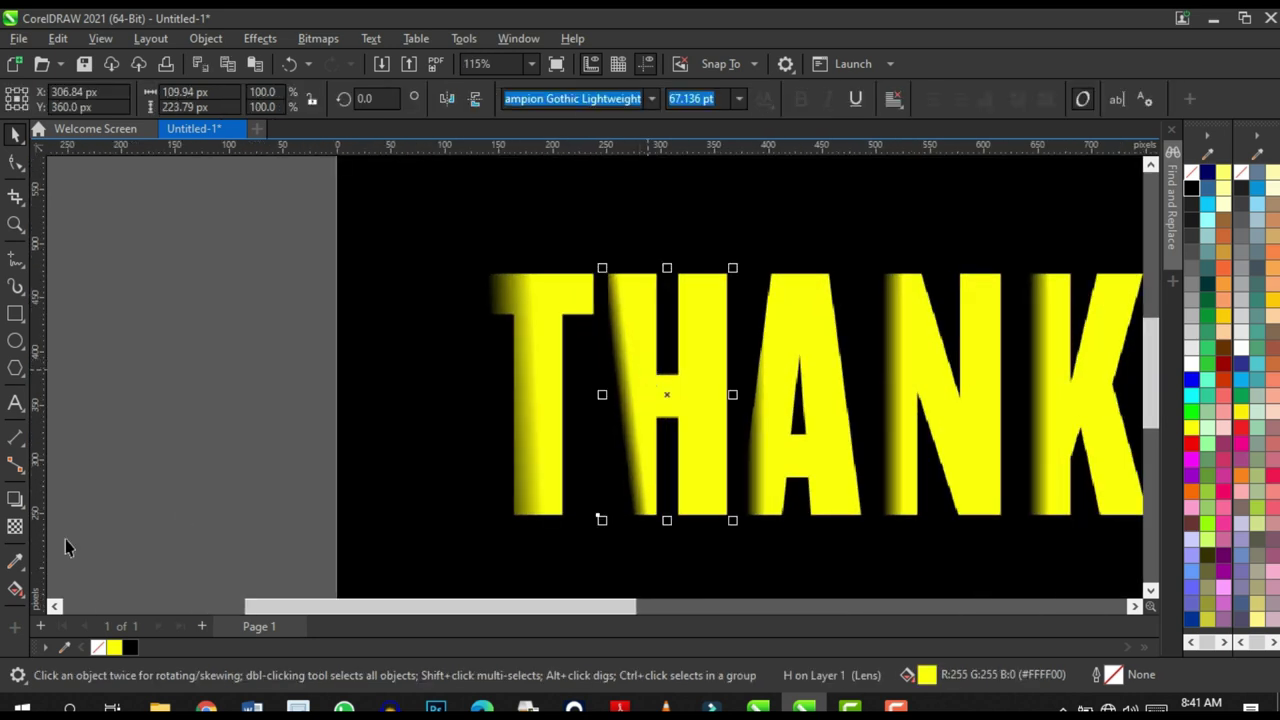
click(15, 527)
scroll(720, 400, up, 4)
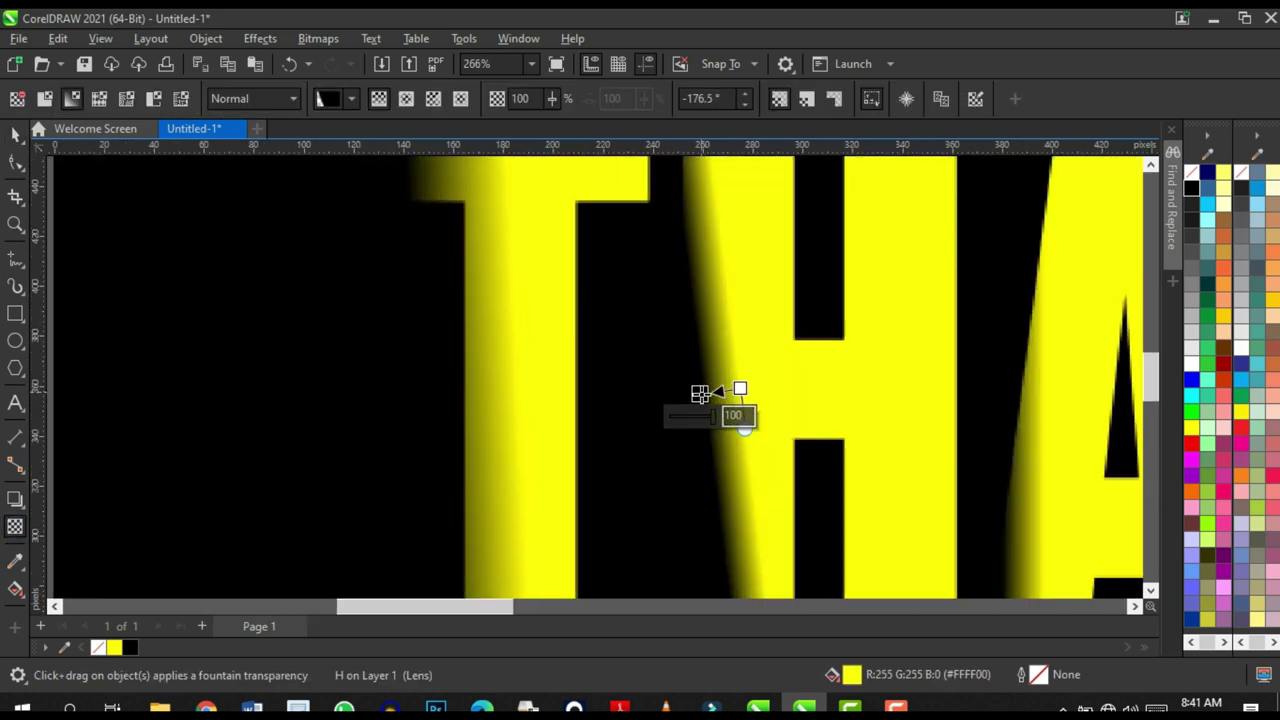
drag(692, 390, 694, 386)
scroll(771, 414, down, 2)
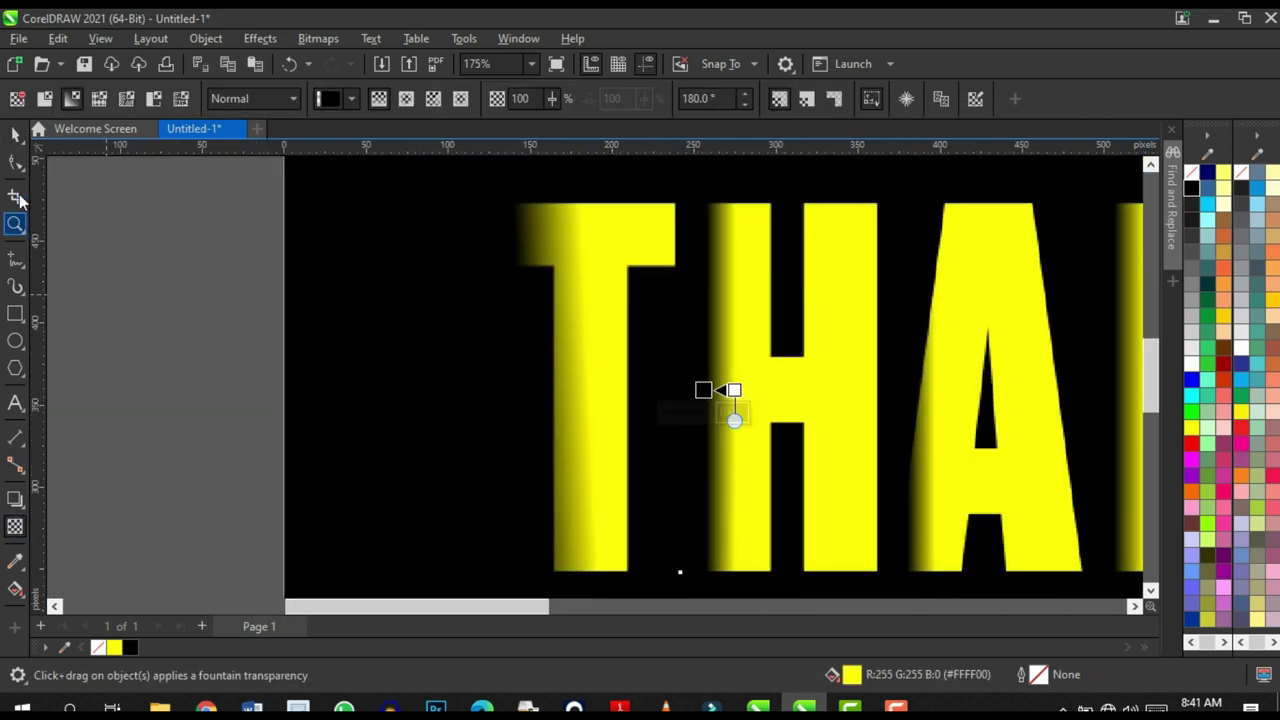
scroll(514, 390, down, 6)
- Return to the Pick tool and marquee-select all eight THANK YOU letters
key(space)
click(1030, 333)
drag(1030, 311, 282, 470)
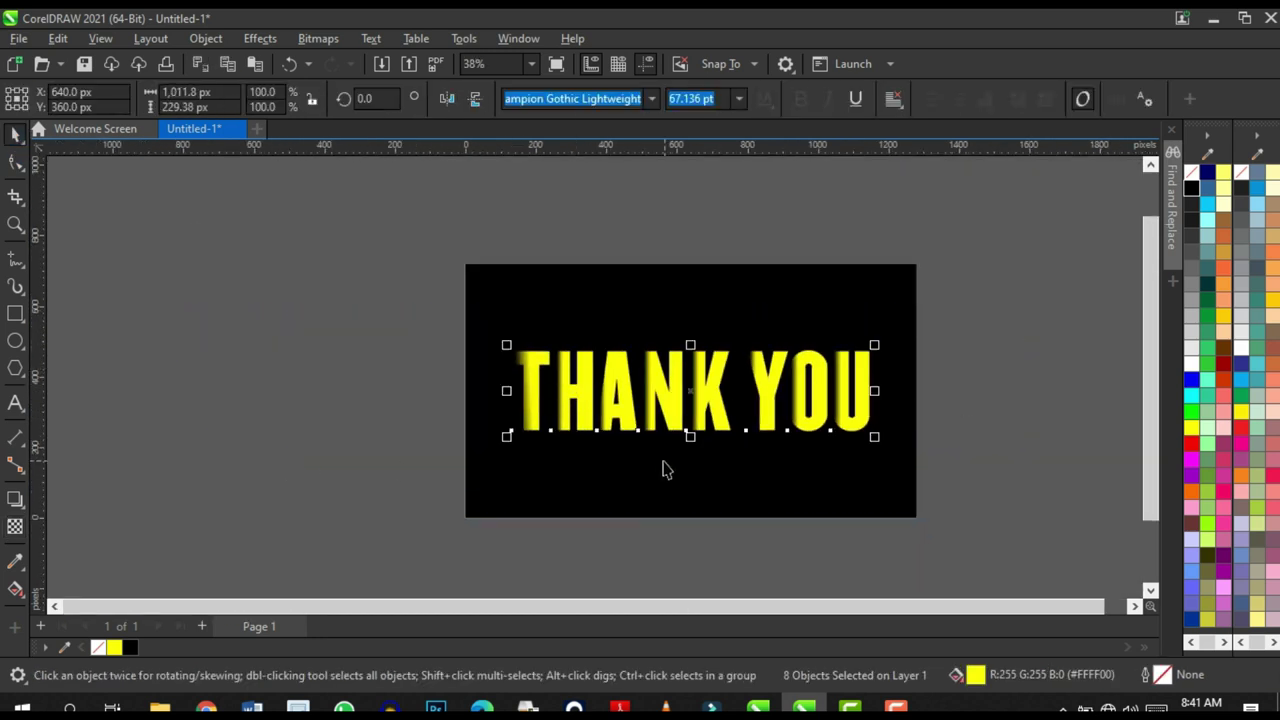
- Group the eight THANK YOU letters with Ctrl+G
key(ctrl+g)
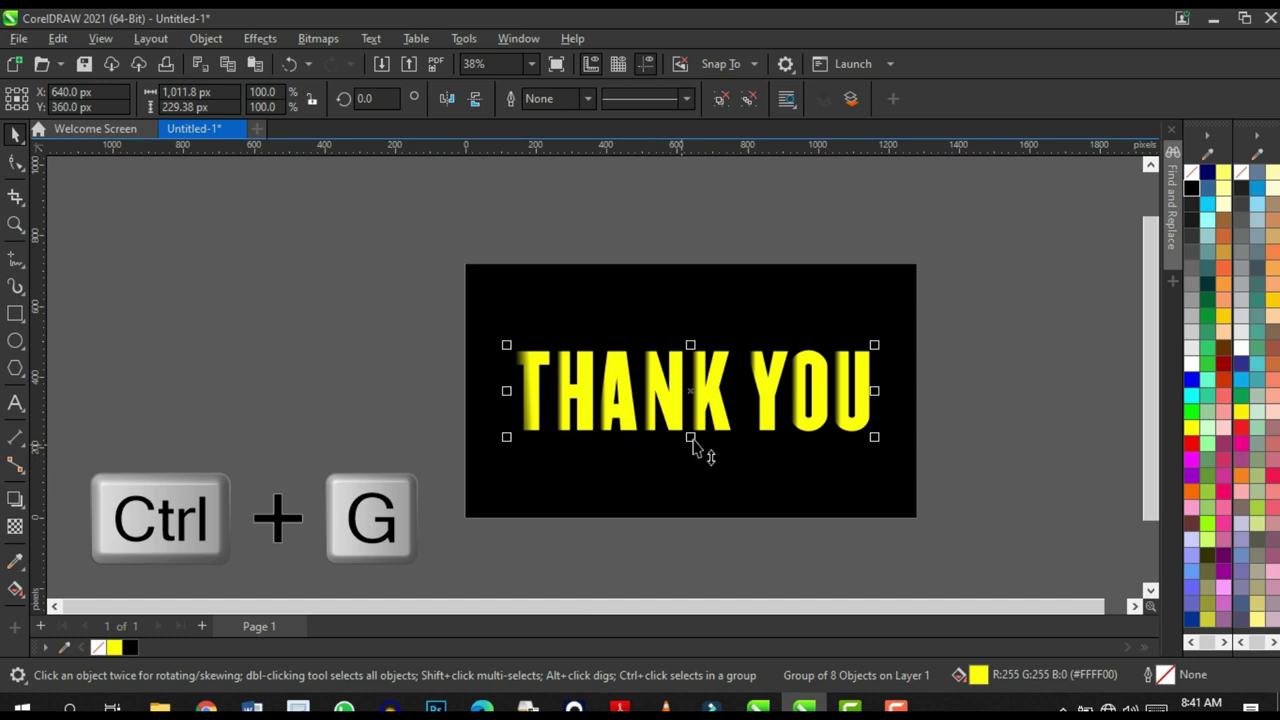
scroll(690, 390, up, 2)
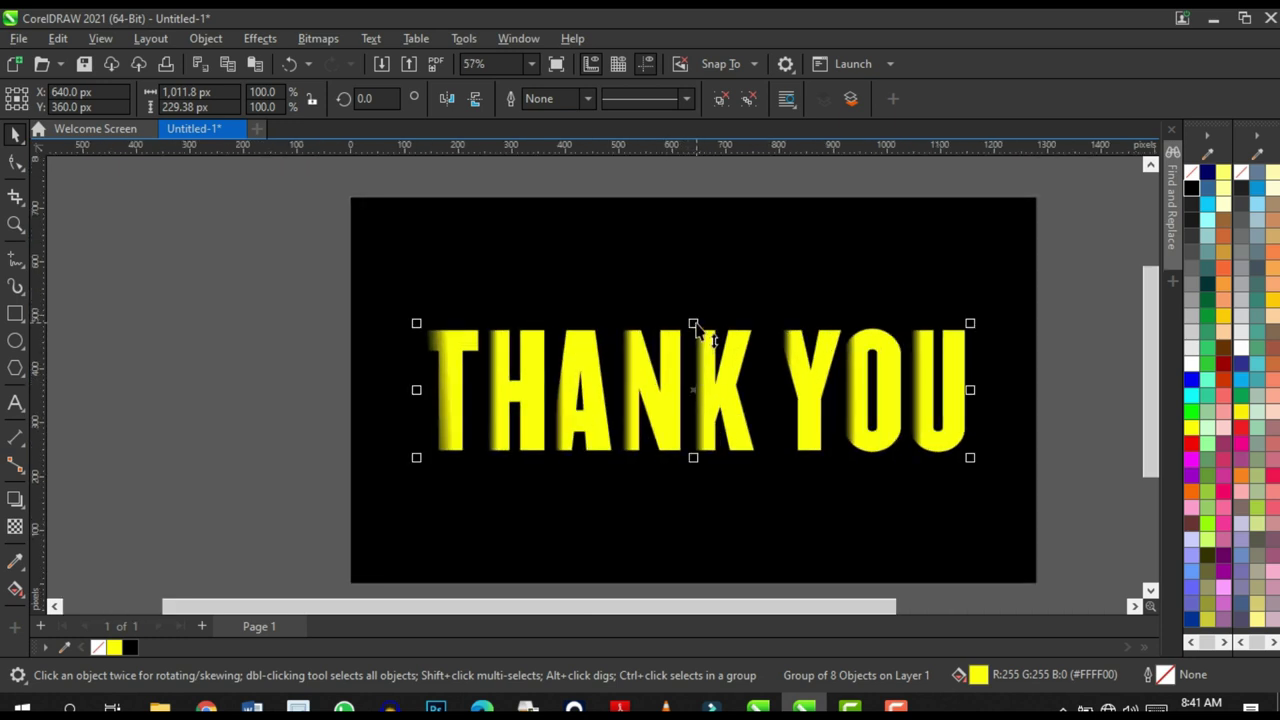
scroll(695, 330, up, 2)
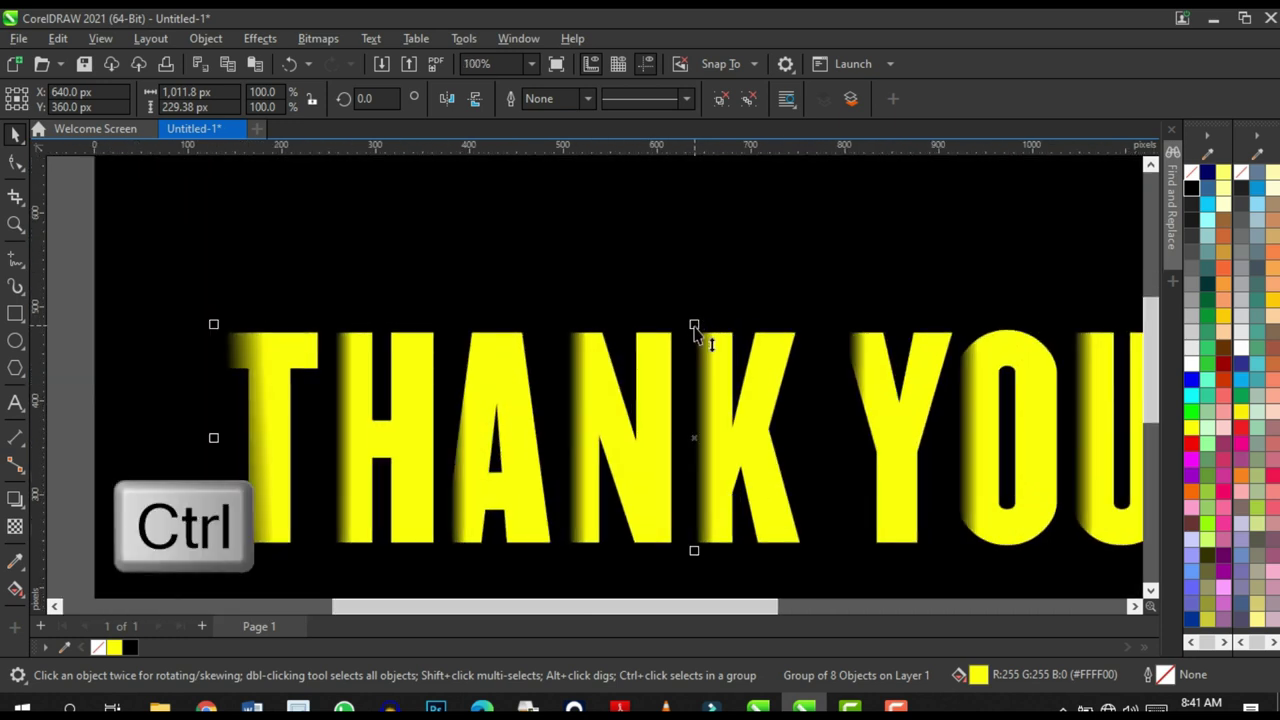
scroll(698, 328, down, 3)
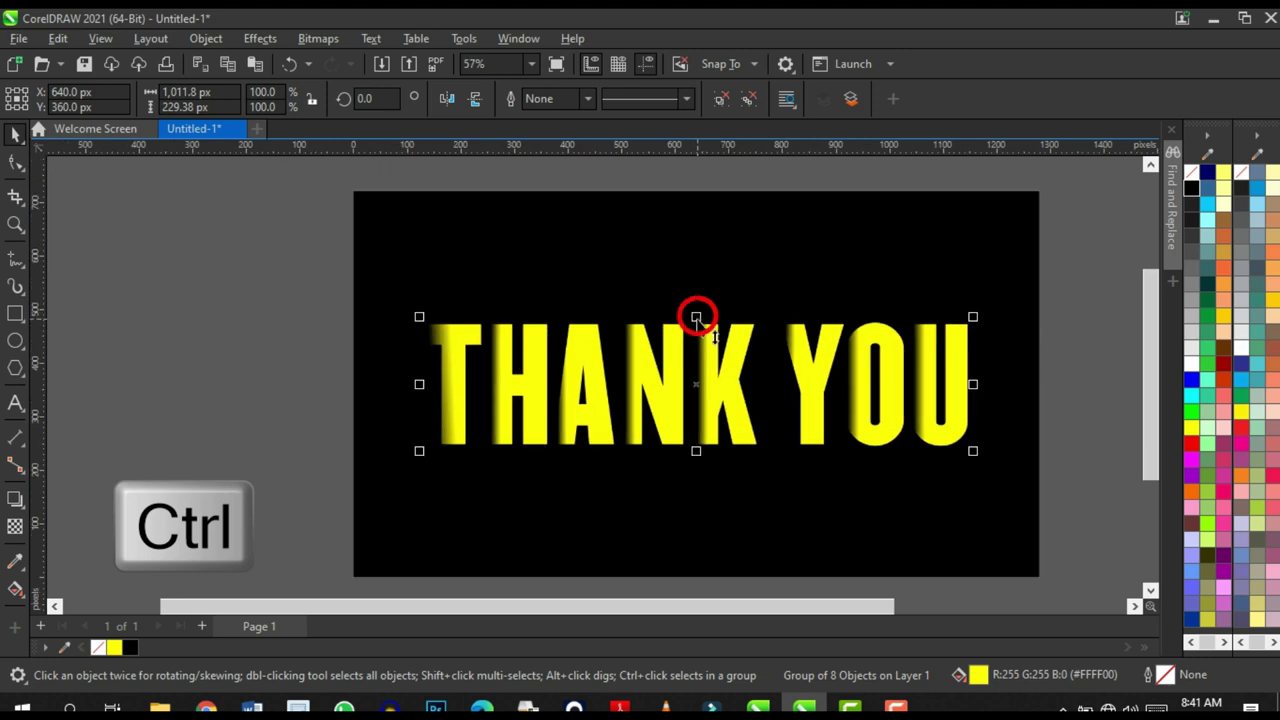
- Drop a vertically mirrored copy of the group directly beneath THANK YOU
drag(697, 318, 697, 510)
drag(693, 370, 703, 534)
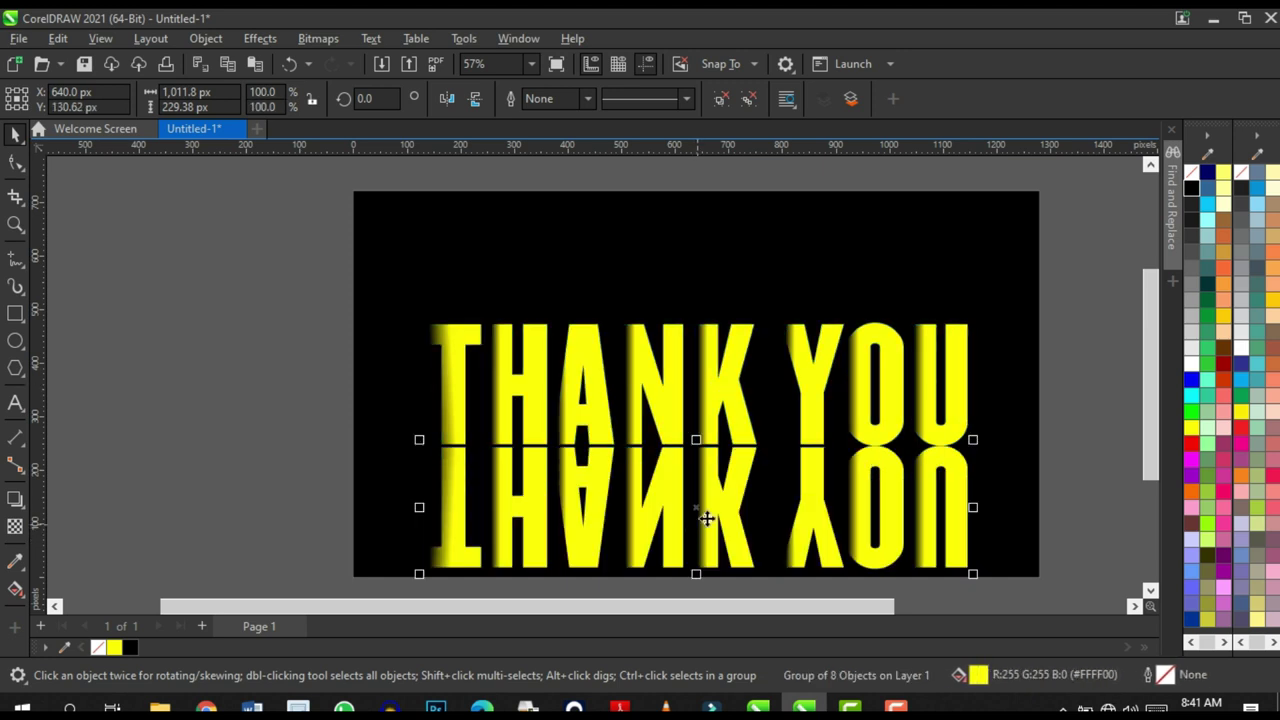
scroll(738, 484, up, 2)
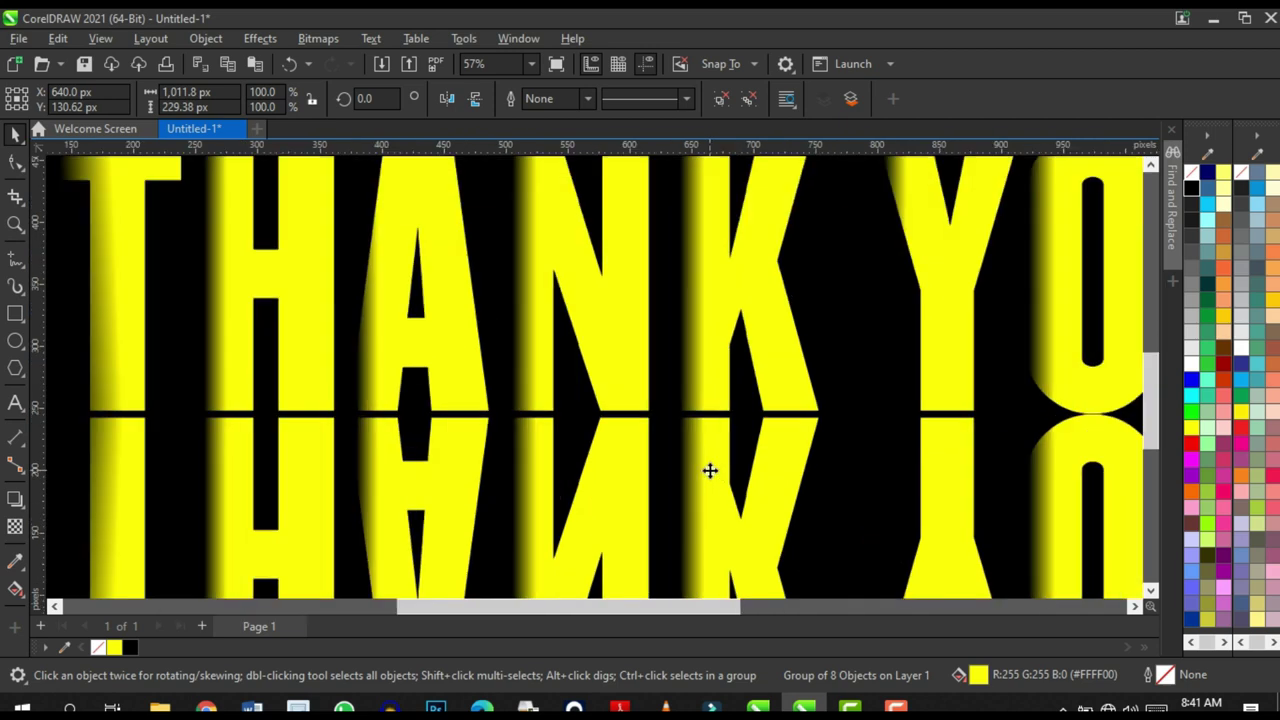
scroll(717, 451, down, 2)
scroll(710, 453, up, 2)
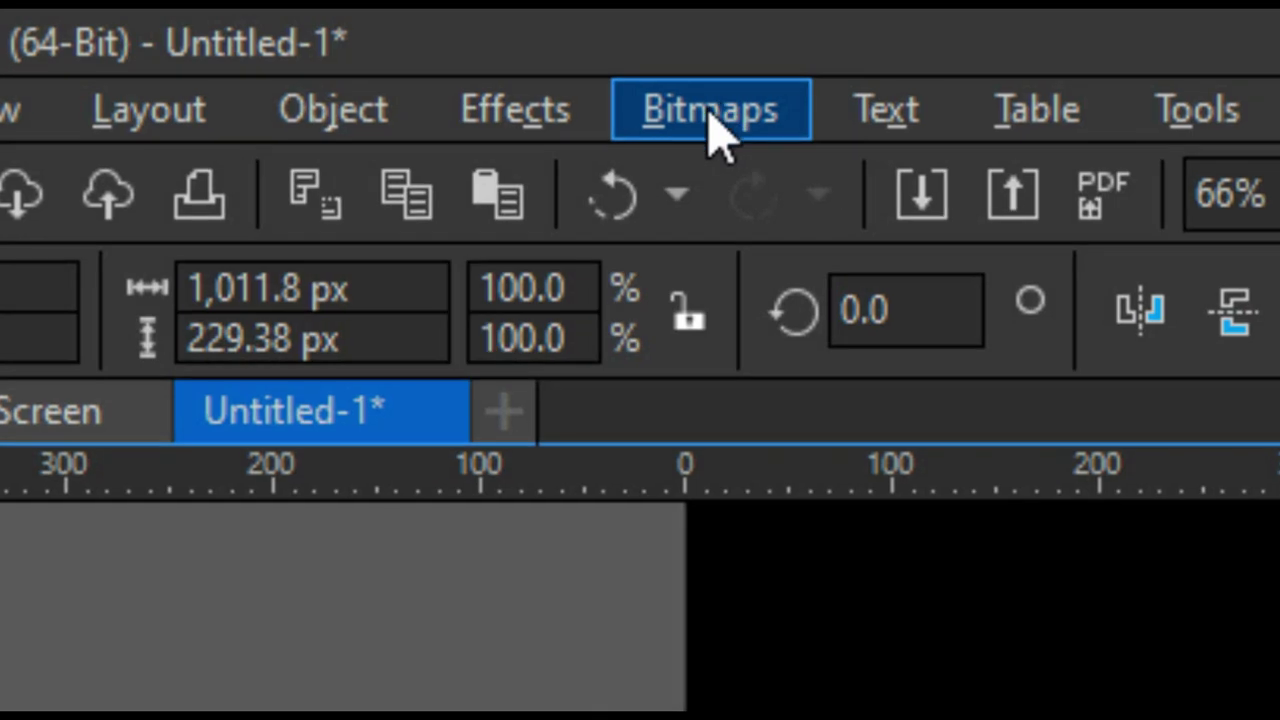
- Convert the mirrored THANK YOU copy into a 1012 × 231 px RGB bitmap
click(318, 39)
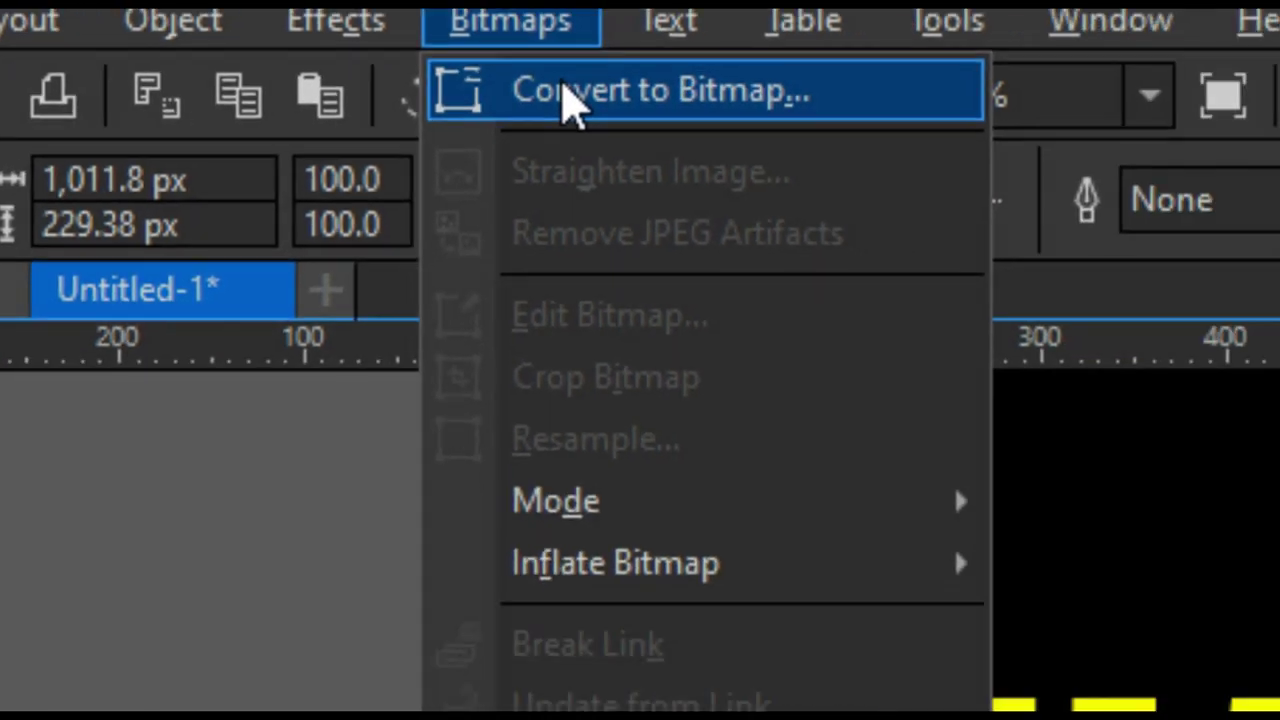
click(771, 196)
click(690, 655)
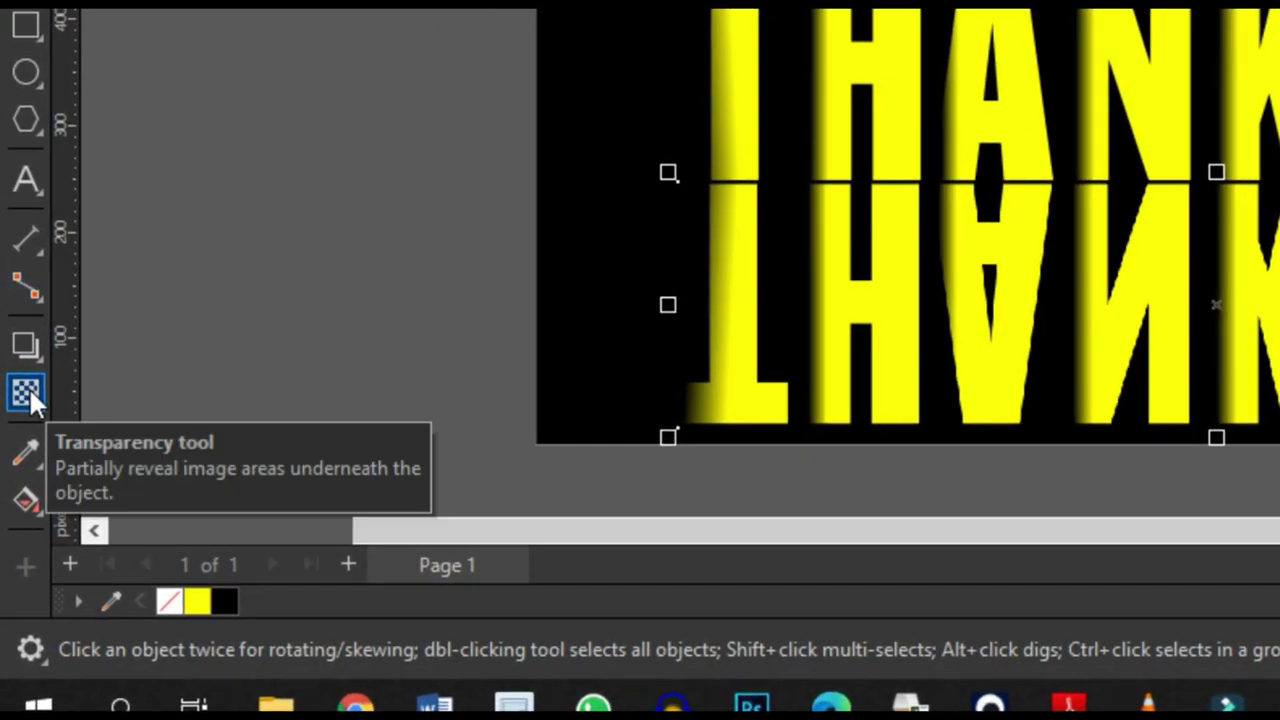
click(15, 527)
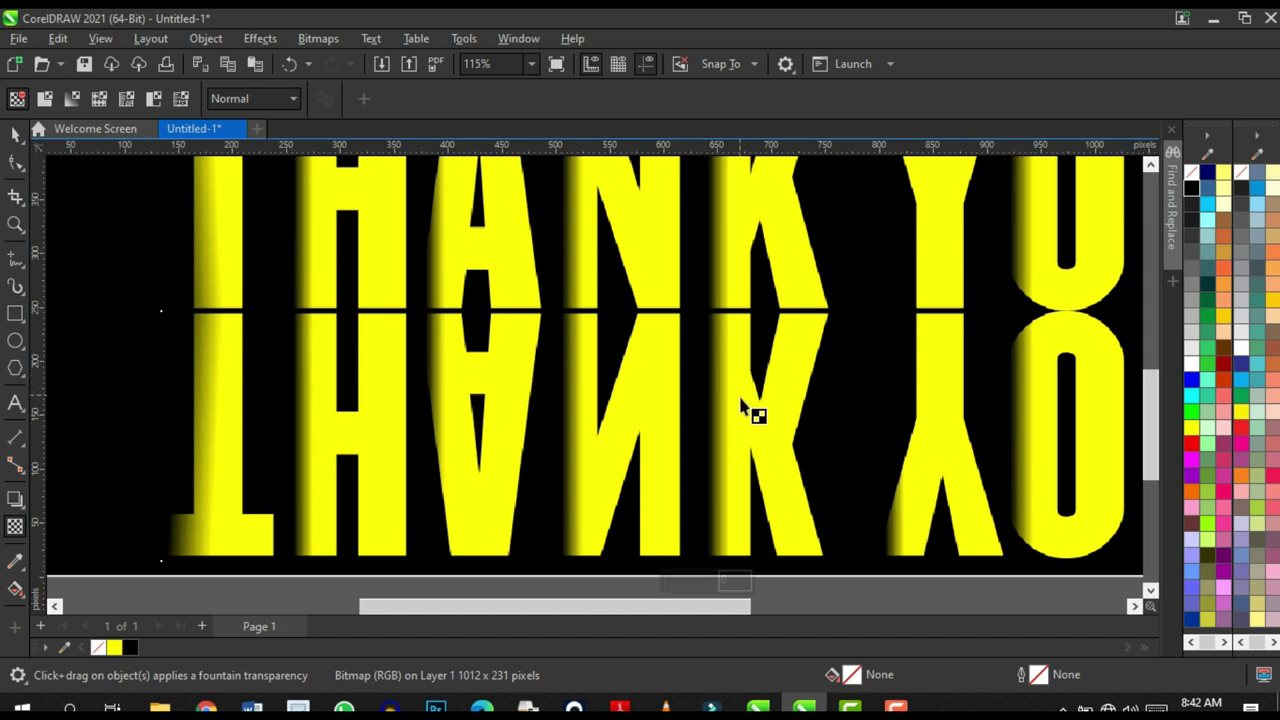
- Apply a vertical fountain transparency fading the reflection downward, moving its start node up
drag(752, 376, 731, 375)
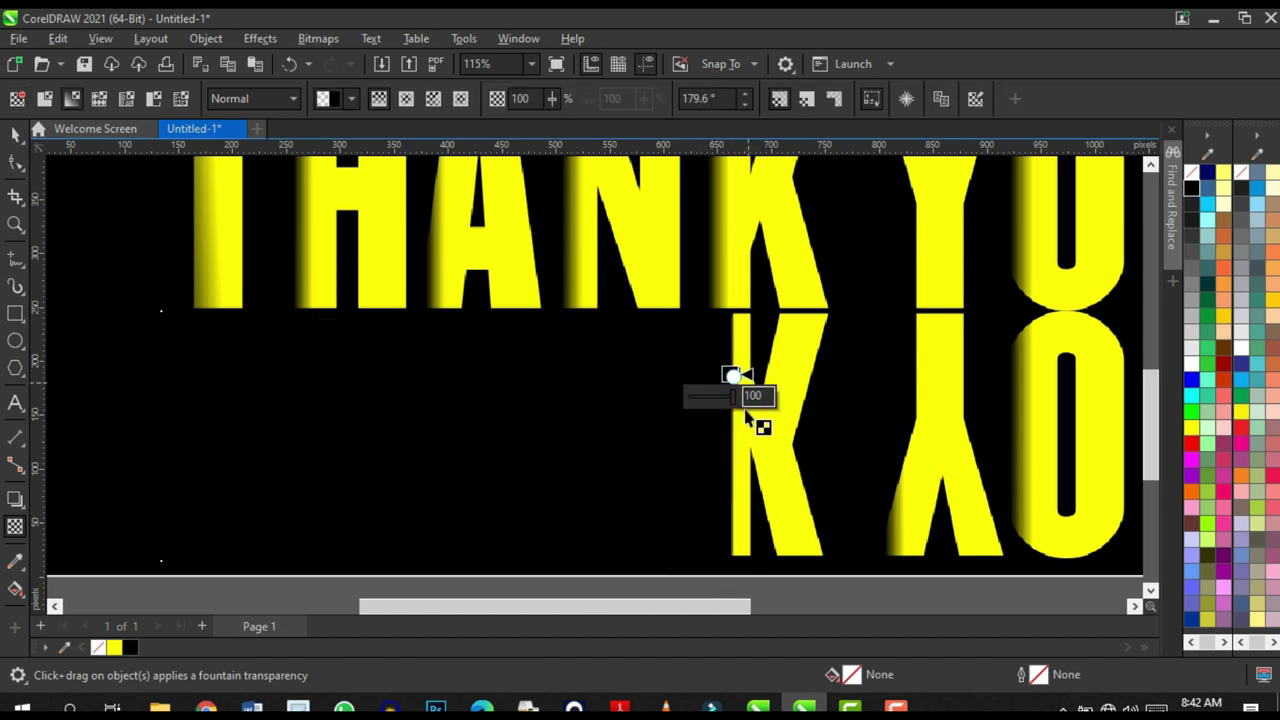
key(ctrl+z)
drag(741, 364, 743, 505)
scroll(765, 393, down, 3)
drag(745, 392, 741, 207)
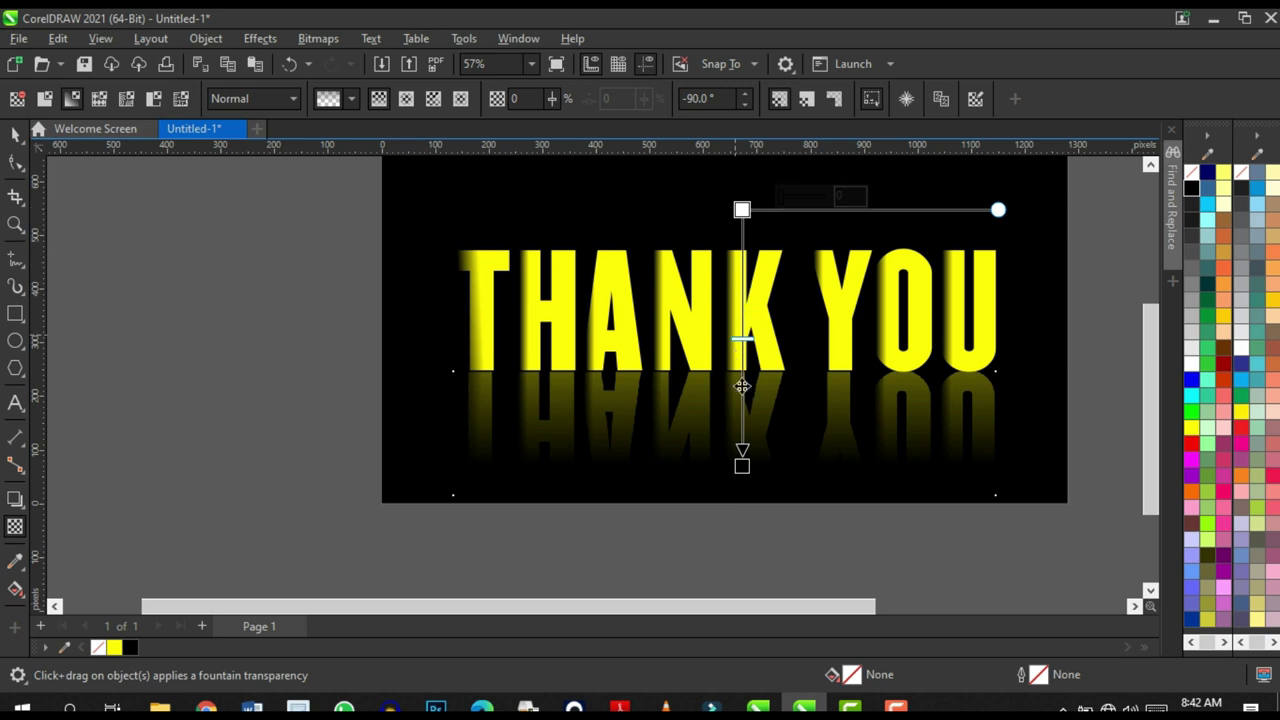
scroll(740, 378, down, 2)
scroll(771, 437, up, 3)
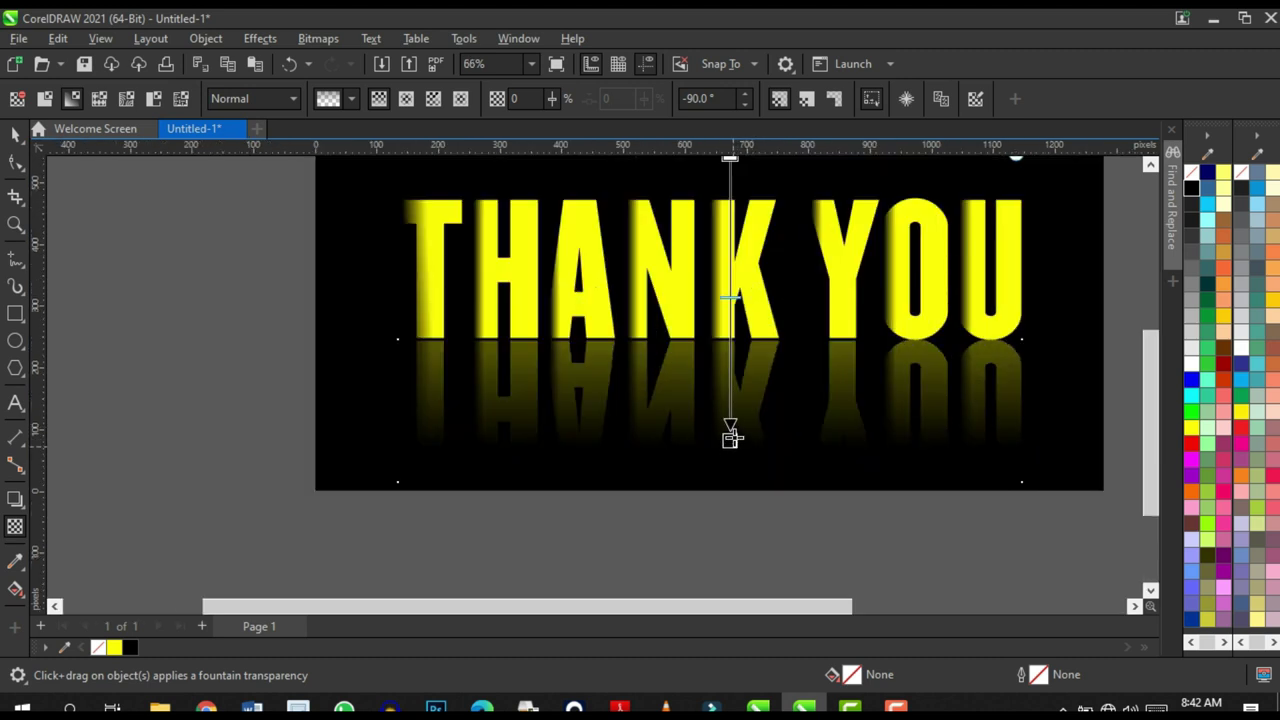
scroll(777, 443, down, 3)
scroll(760, 340, up, 2)
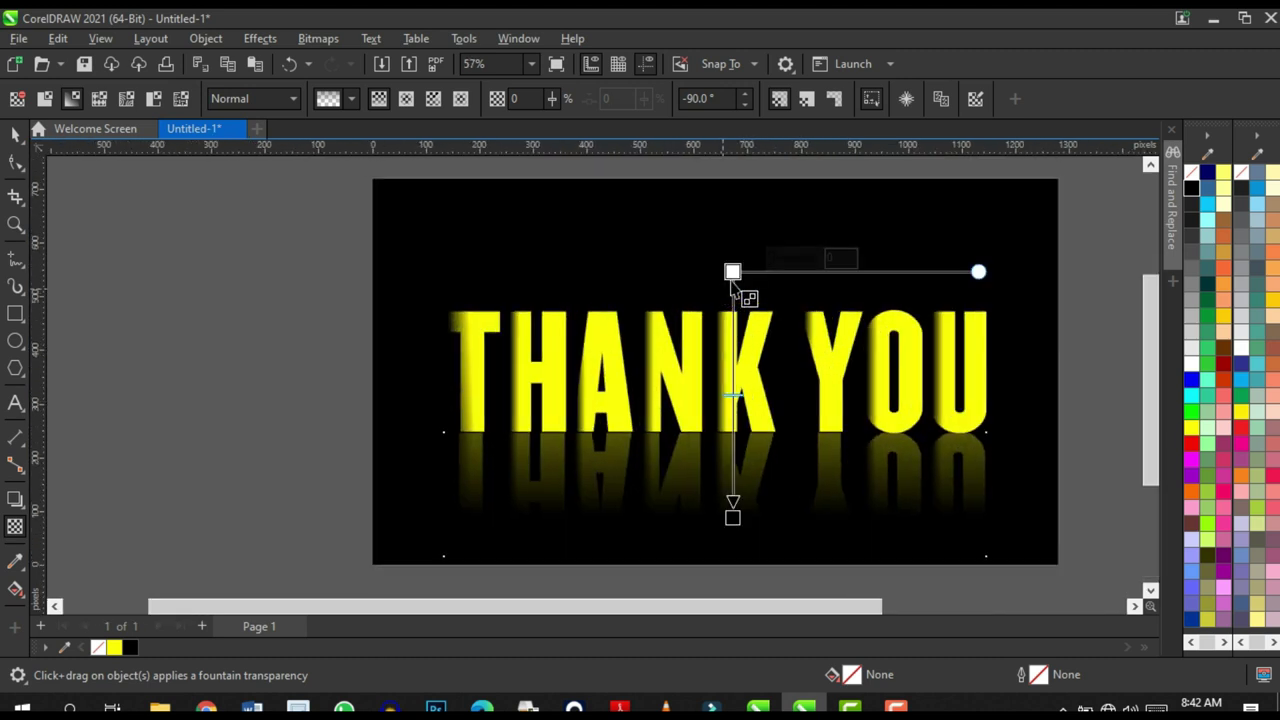
- Return to the Pick tool and deselect the reflection to review the fade
click(15, 133)
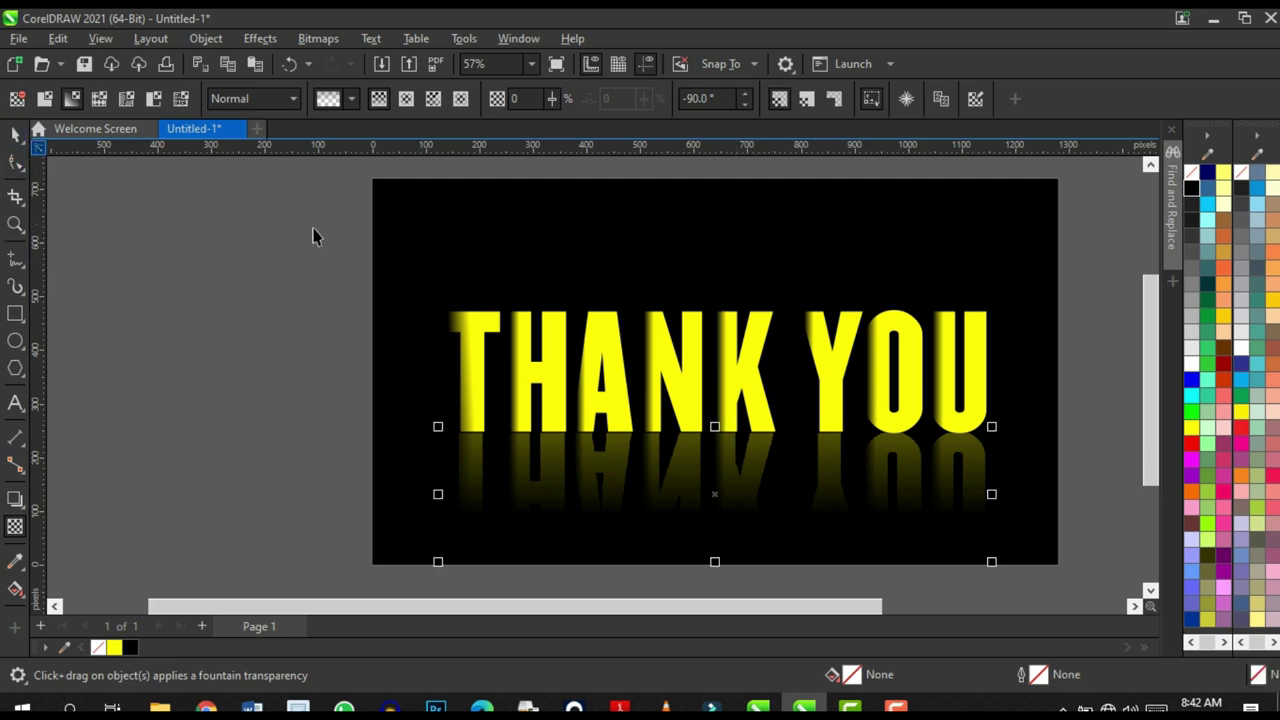
scroll(897, 369, down, 2)
click(897, 369)
scroll(851, 345, up, 5)
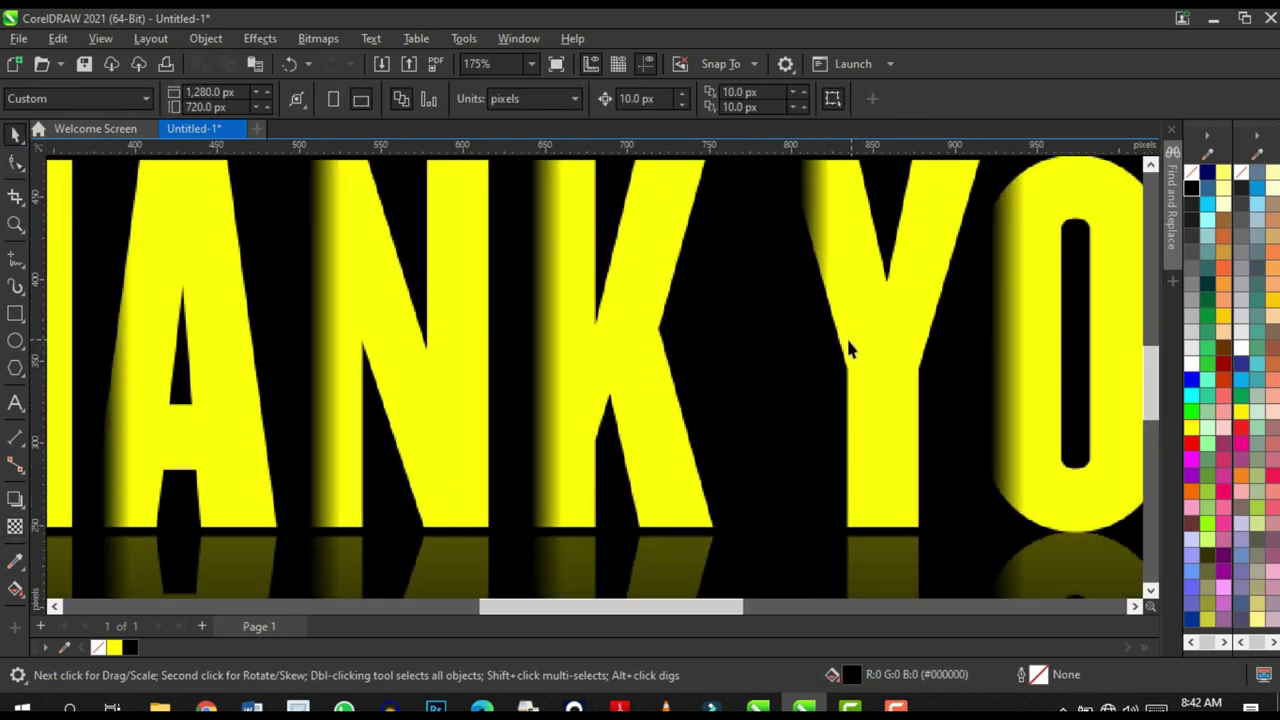
scroll(851, 345, down, 5)
scroll(766, 437, up, 2)
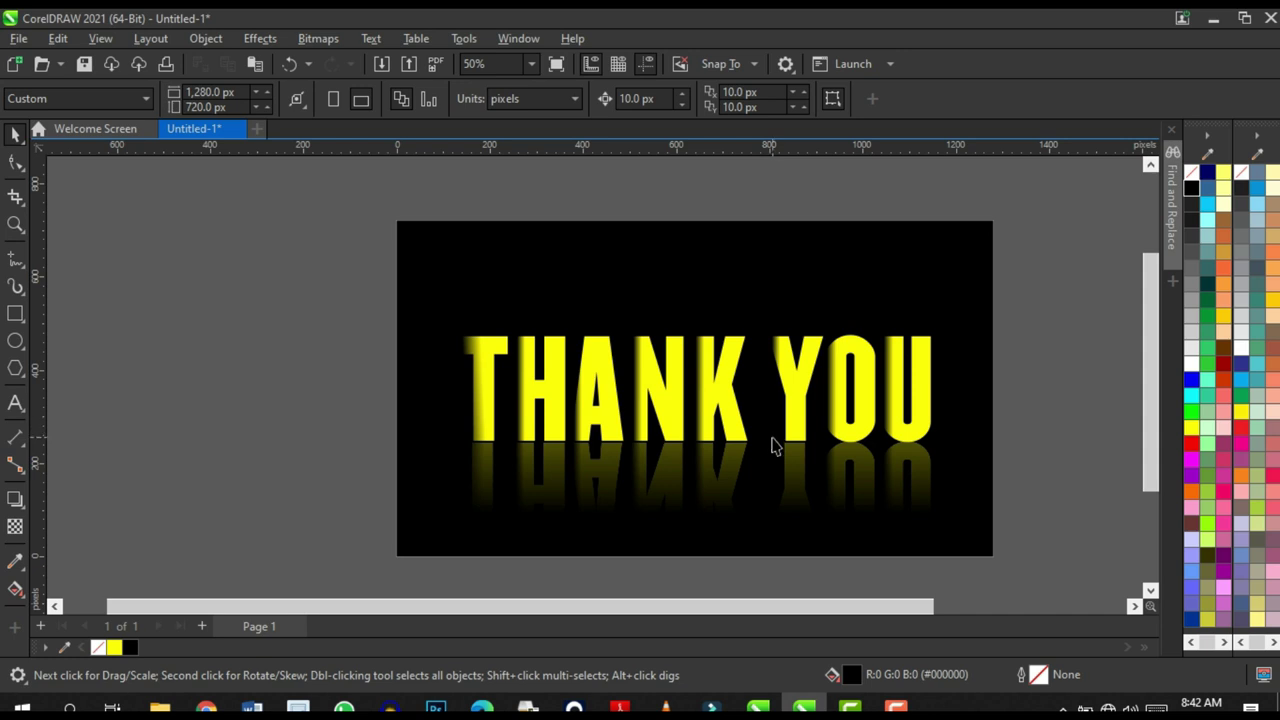
scroll(757, 347, down, 2)
scroll(683, 345, up, 1)
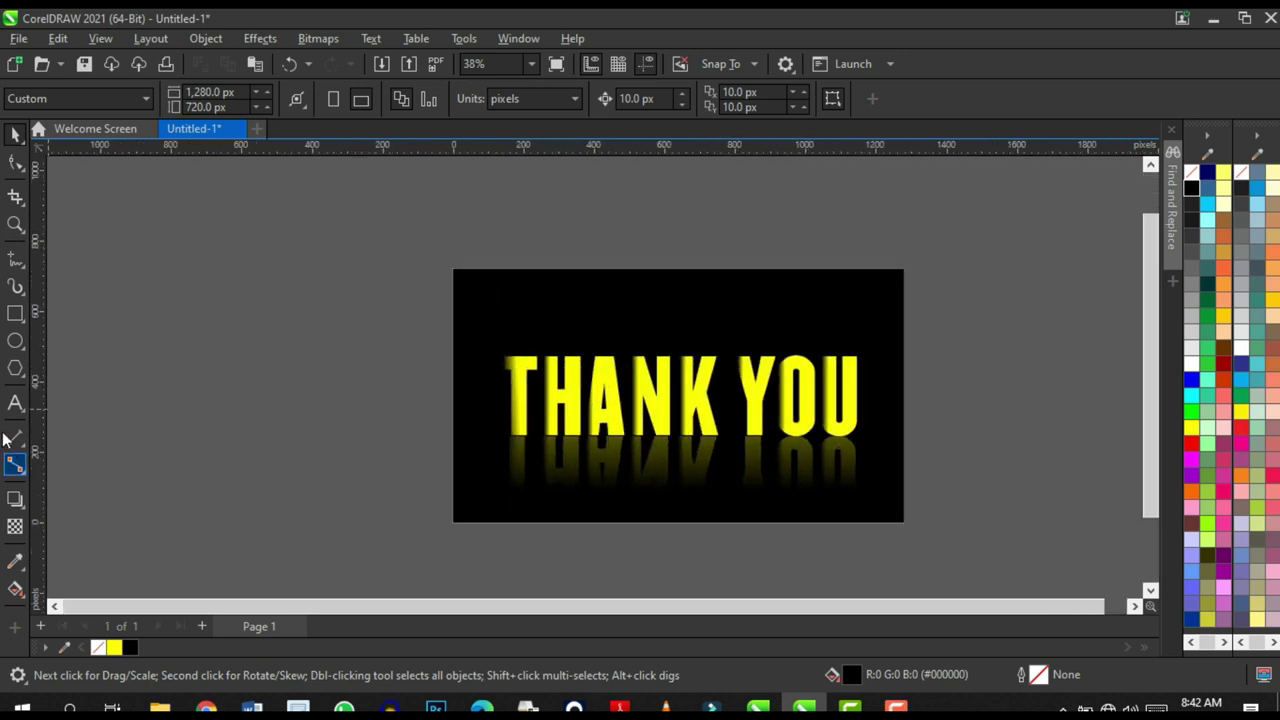
- Enter the 3000 subscribers text and convert it to uppercase with Change Case
click(295, 362)
text(3000 subscribers)
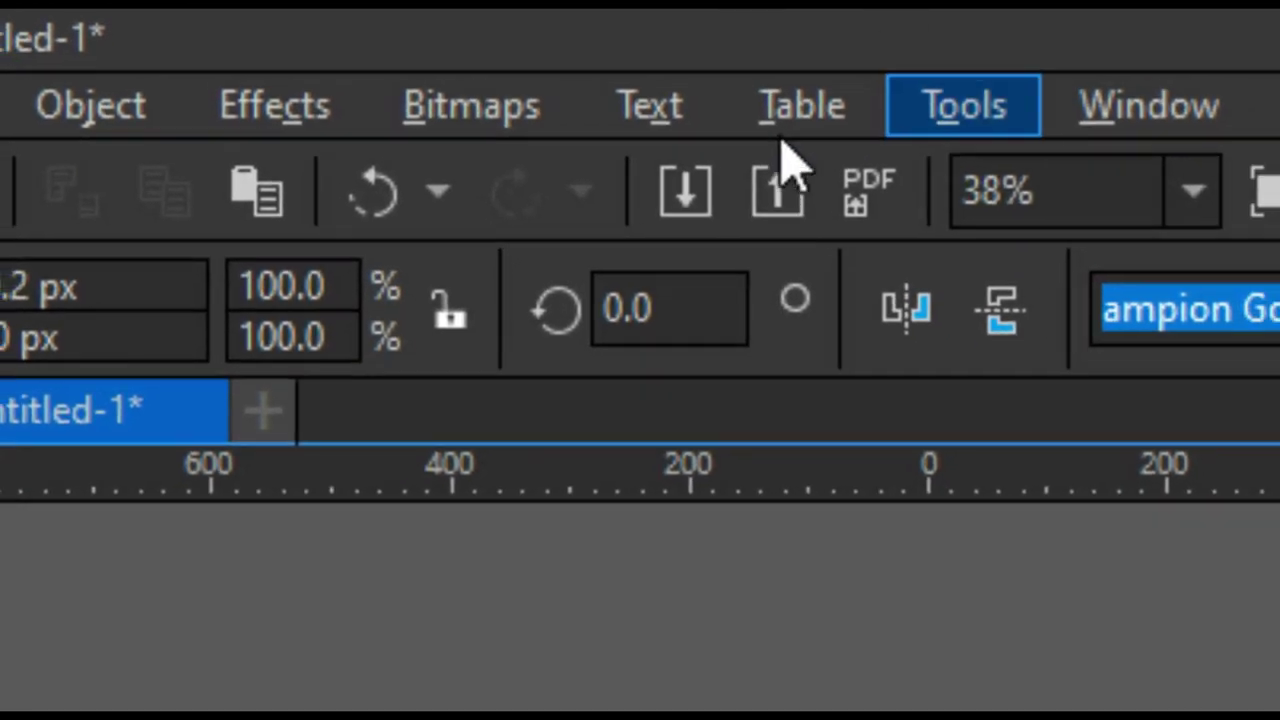
click(371, 38)
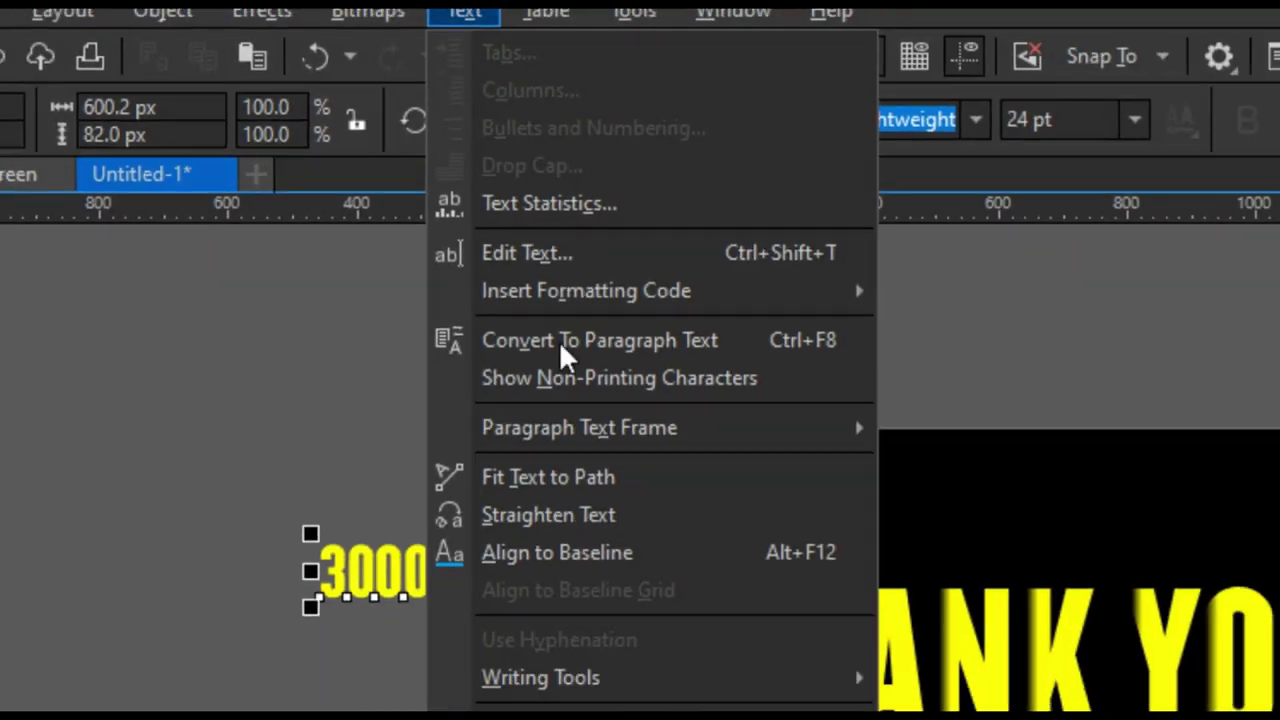
click(548, 598)
click(740, 452)
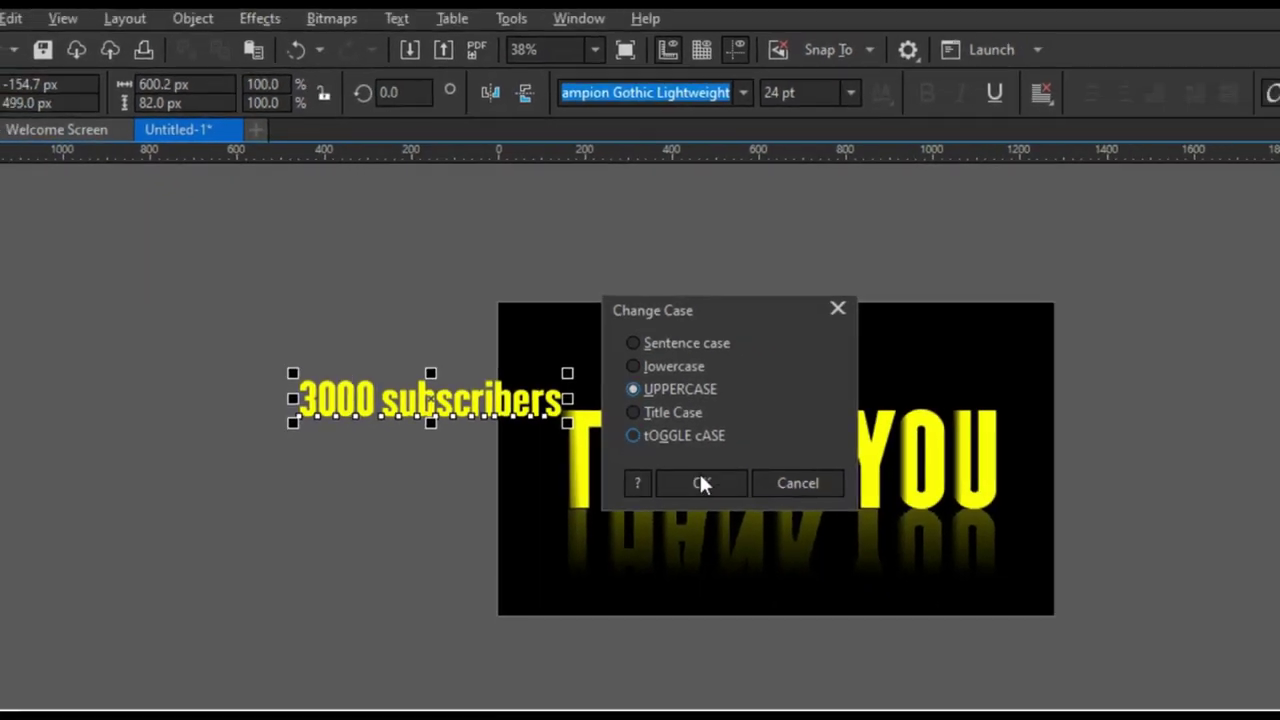
click(699, 483)
- Move 3000 SUBSCRIBERS above THANK YOU and colour it white
drag(531, 415, 852, 402)
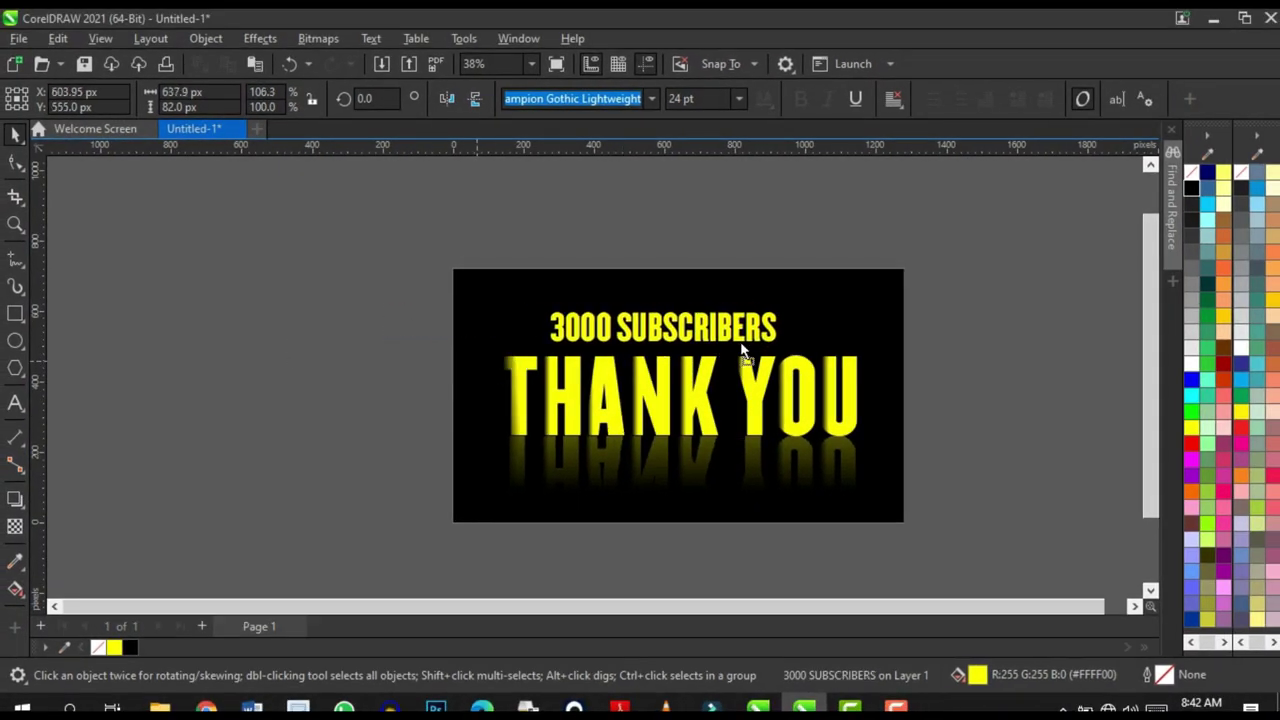
drag(741, 350, 766, 350)
click(1191, 362)
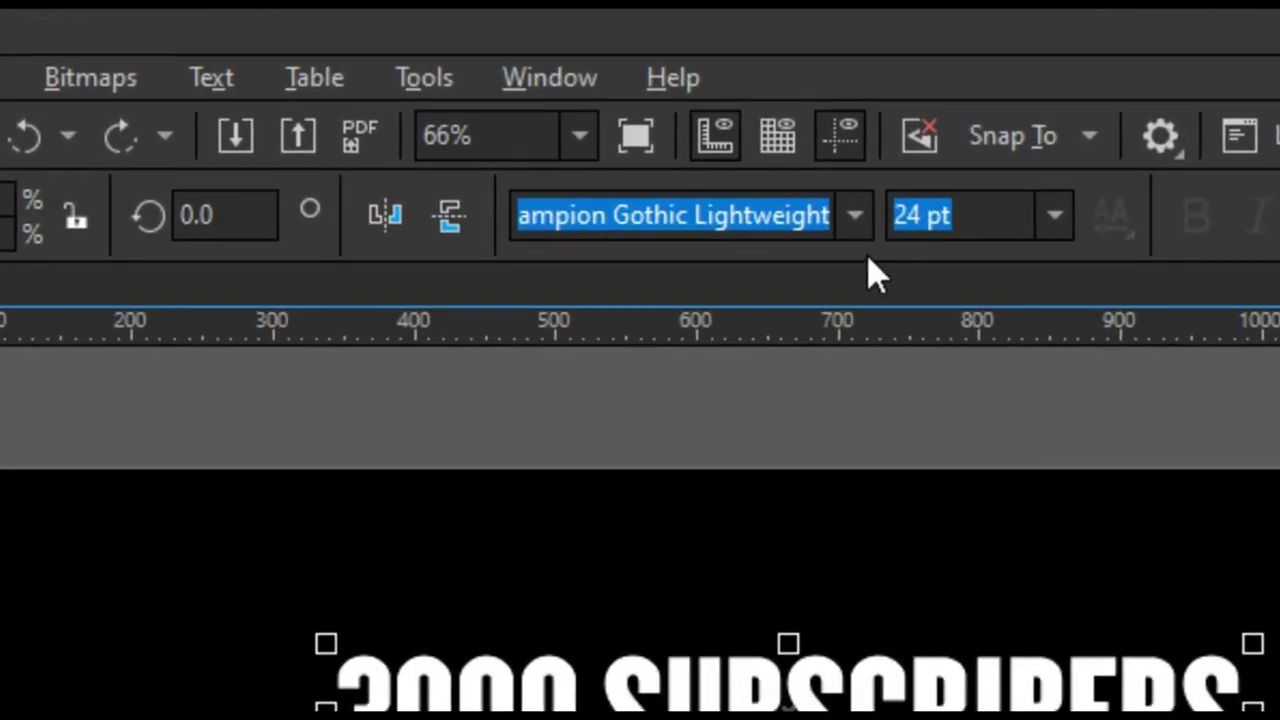
- Set 3000 SUBSCRIBERS in the Lato font and make it bold
click(758, 217)
key(ctrl+a)
text(La)
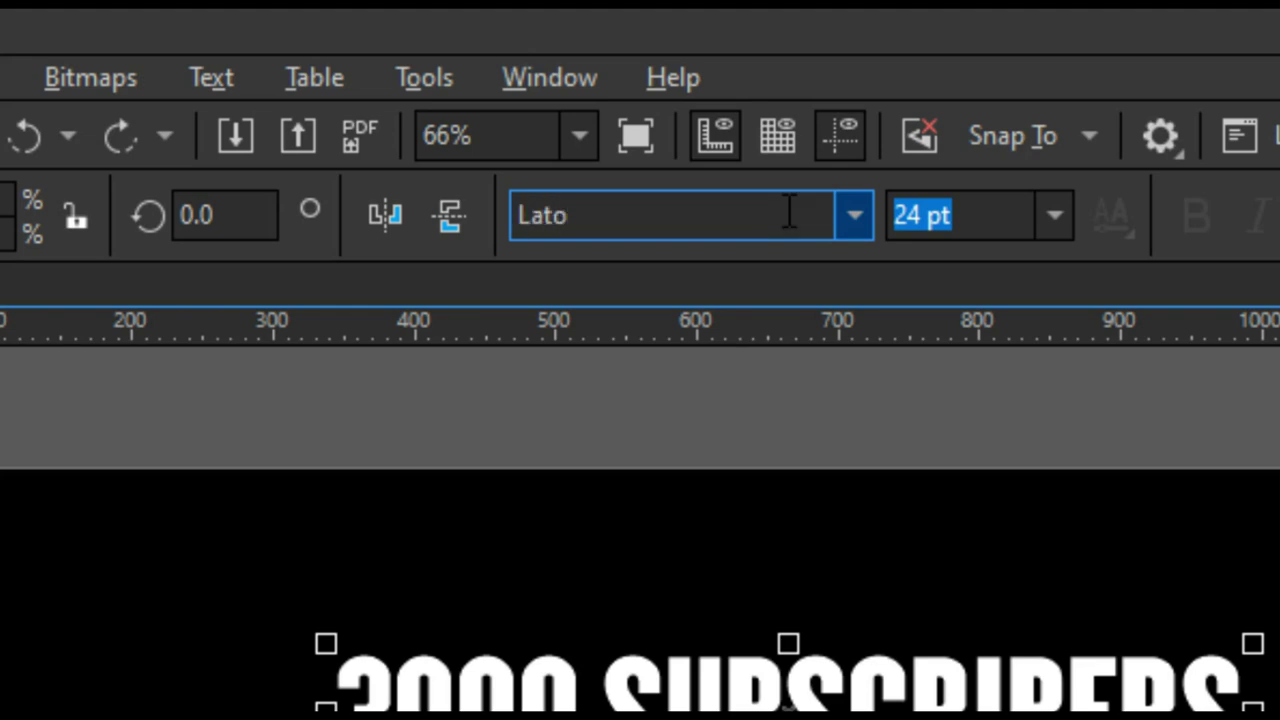
key(Return)
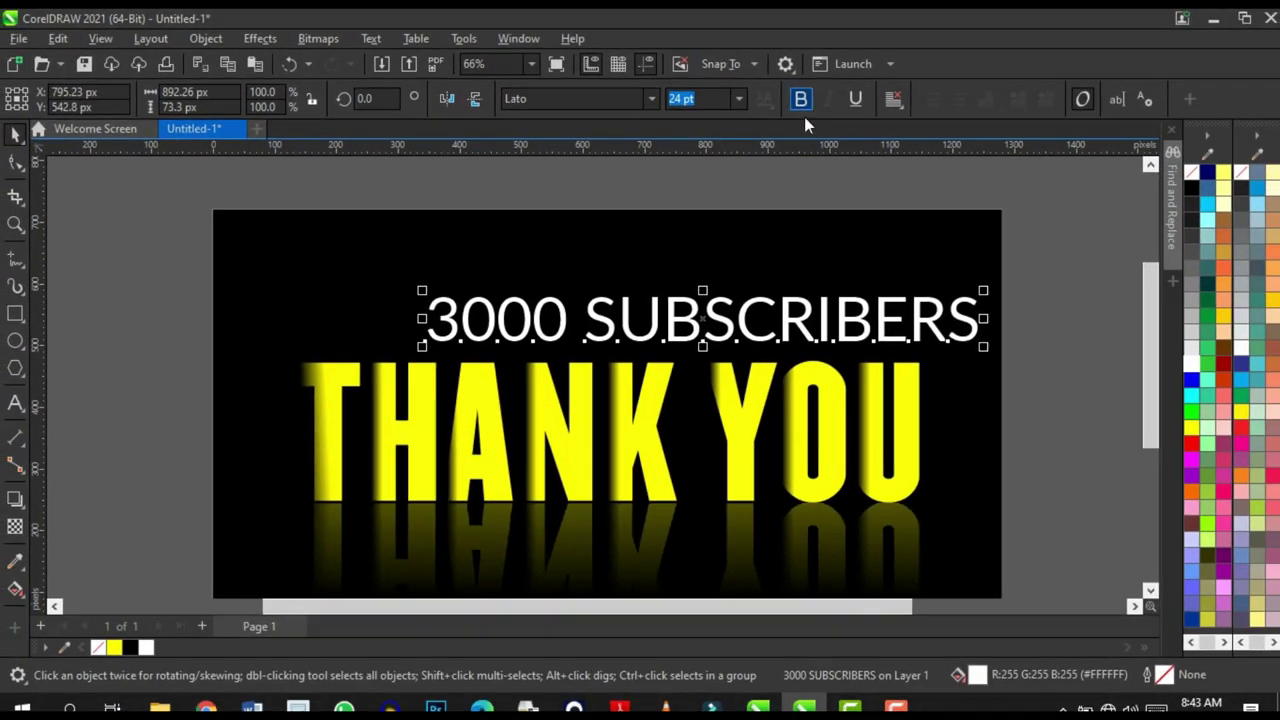
click(801, 99)
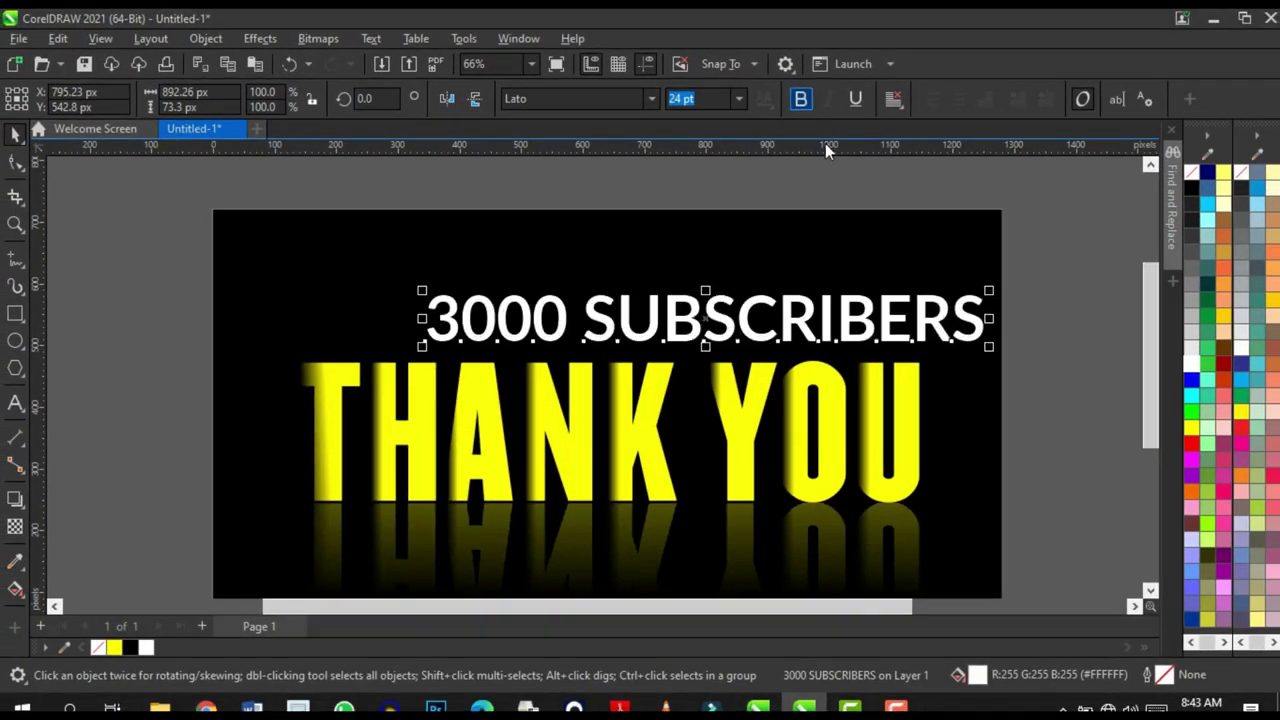
- Shrink the caption to about 16 pt and place it just above THANK YOU
drag(991, 350, 810, 335)
drag(718, 312, 709, 321)
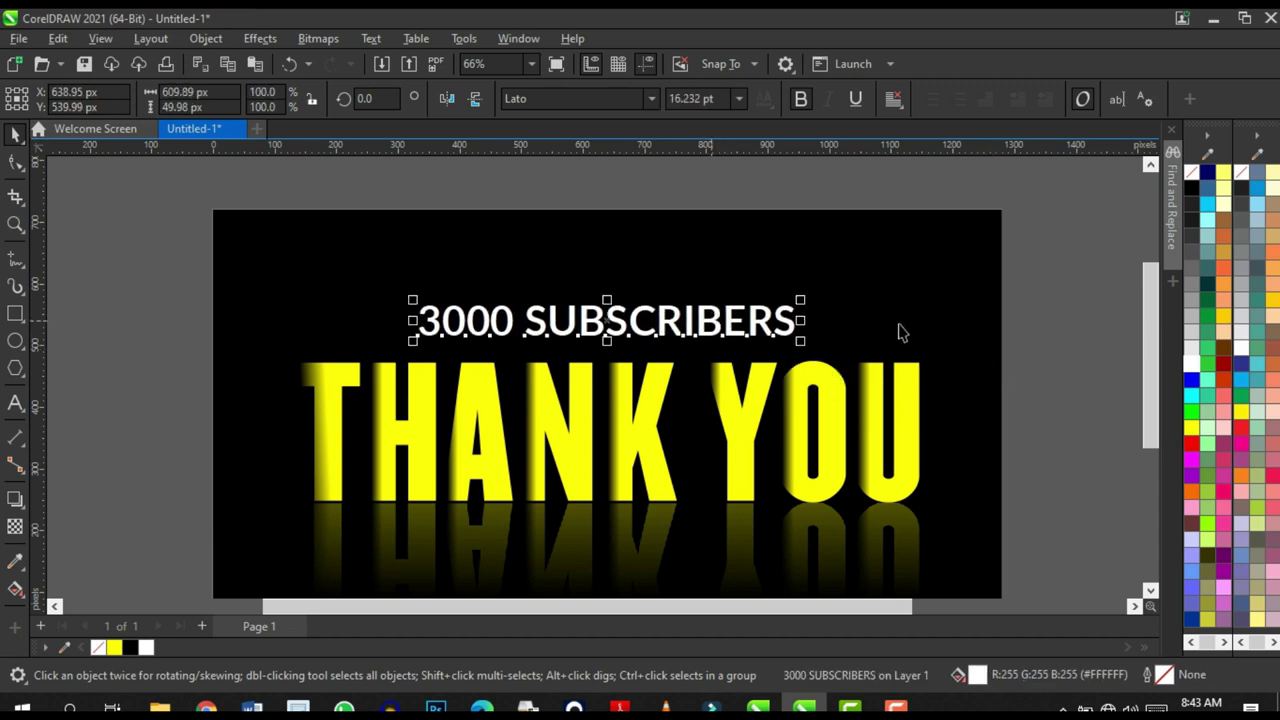
shift+click(959, 229)
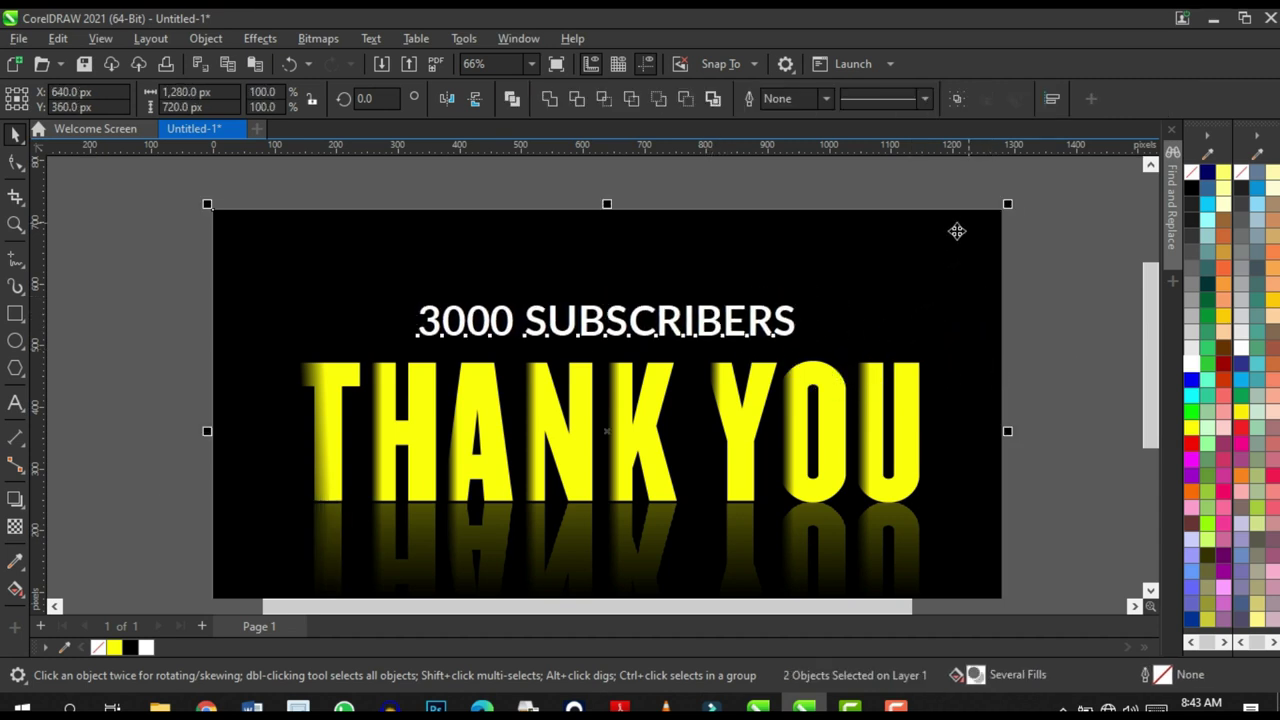
- Centre 3000 SUBSCRIBERS horizontally on the black background with the C key
scroll(917, 285, down, 3)
key(c)
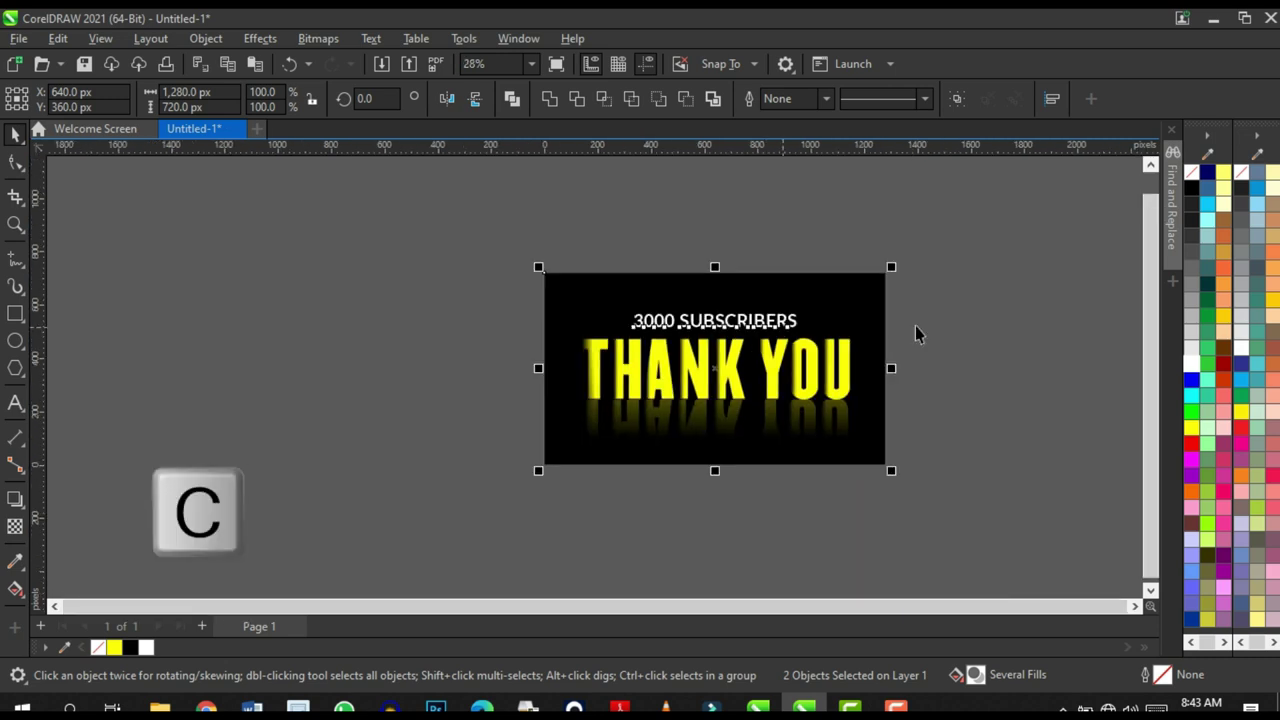
click(993, 313)
- Marquee-select THANK YOU and its reflection and group them with Ctrl+G
scroll(776, 362, up, 1)
scroll(722, 402, up, 2)
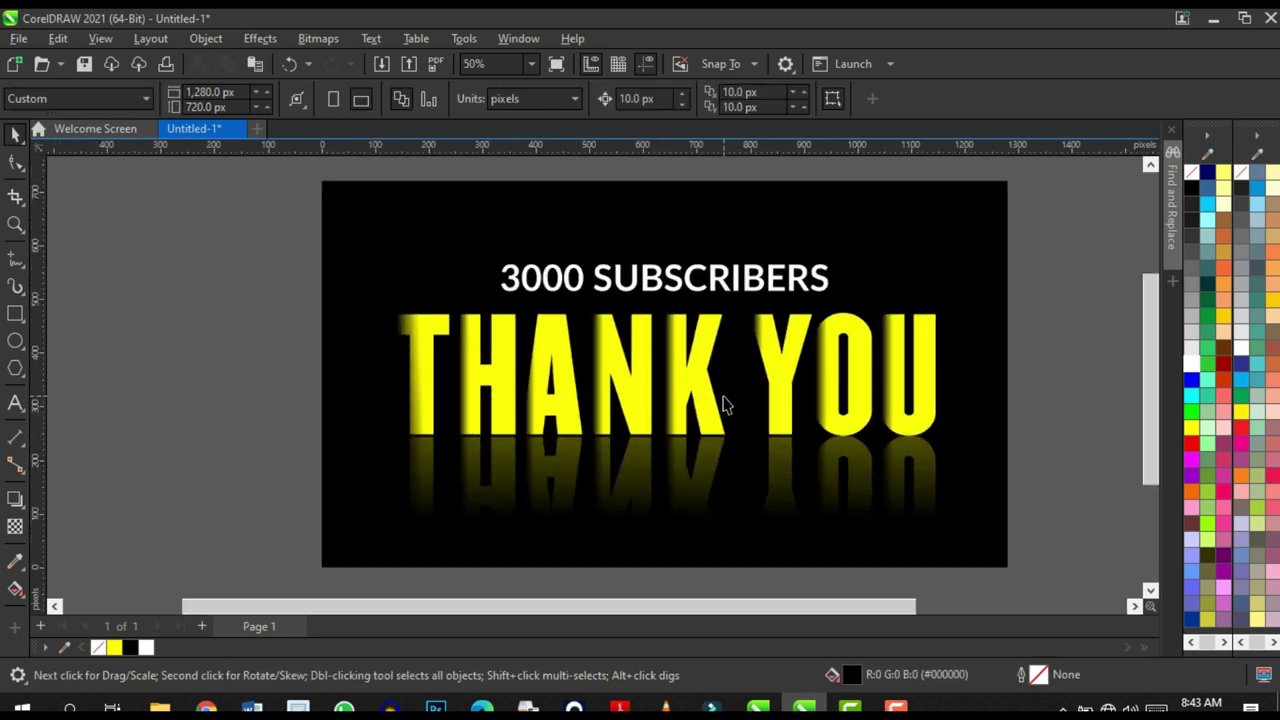
scroll(716, 402, down, 3)
scroll(740, 398, up, 2)
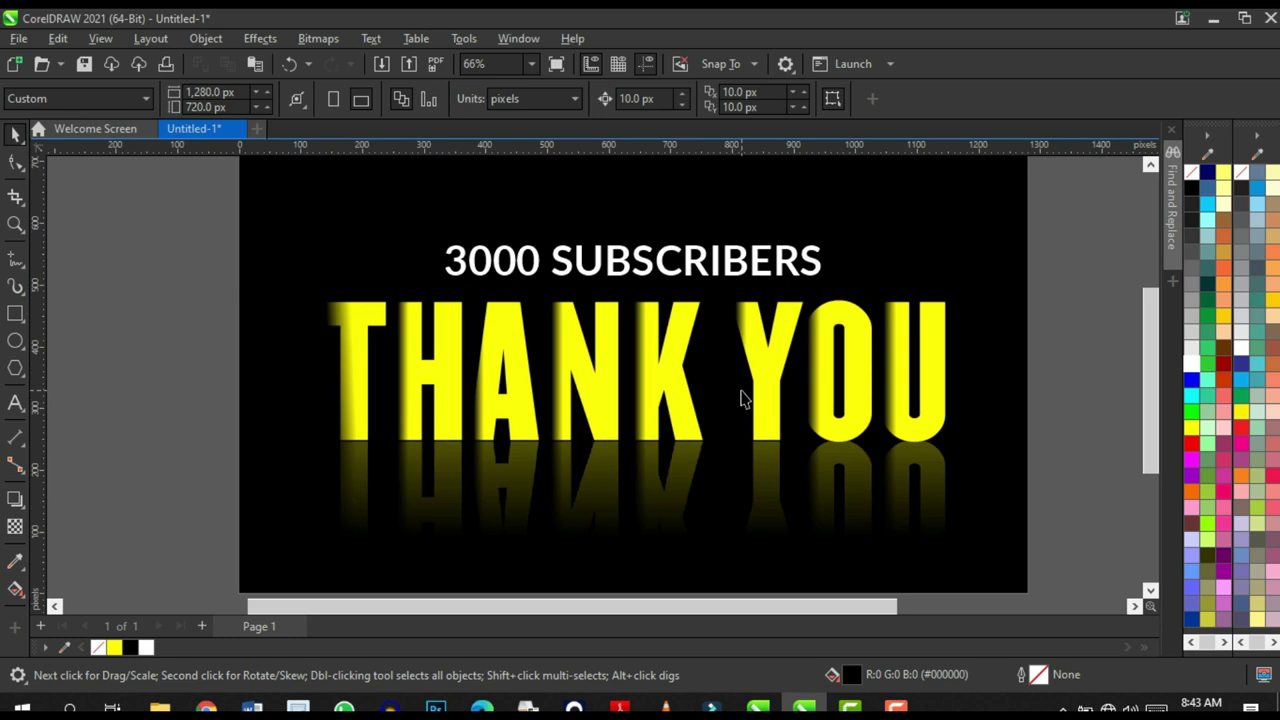
scroll(743, 400, down, 1)
drag(982, 294, 497, 549)
drag(962, 522, 379, 335)
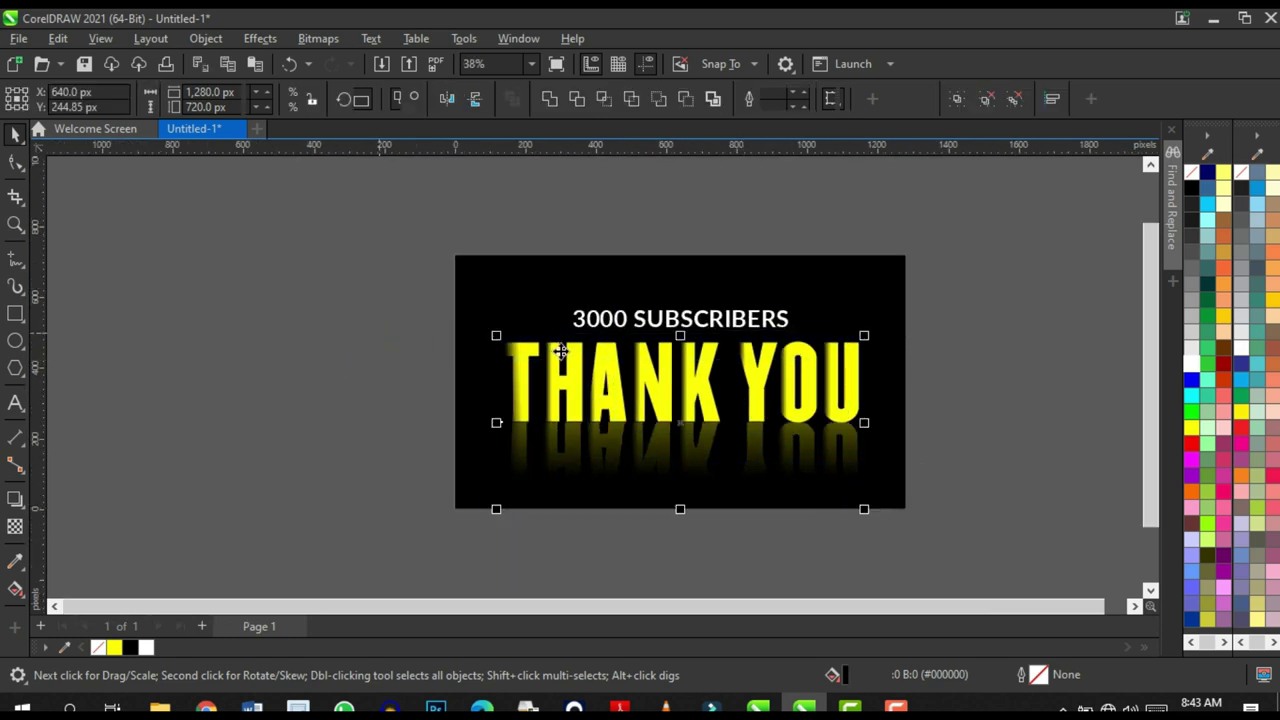
key(ctrl+g)
- Select the group together with the black background, then clear the selection to review the banner
scroll(815, 355, up, 1)
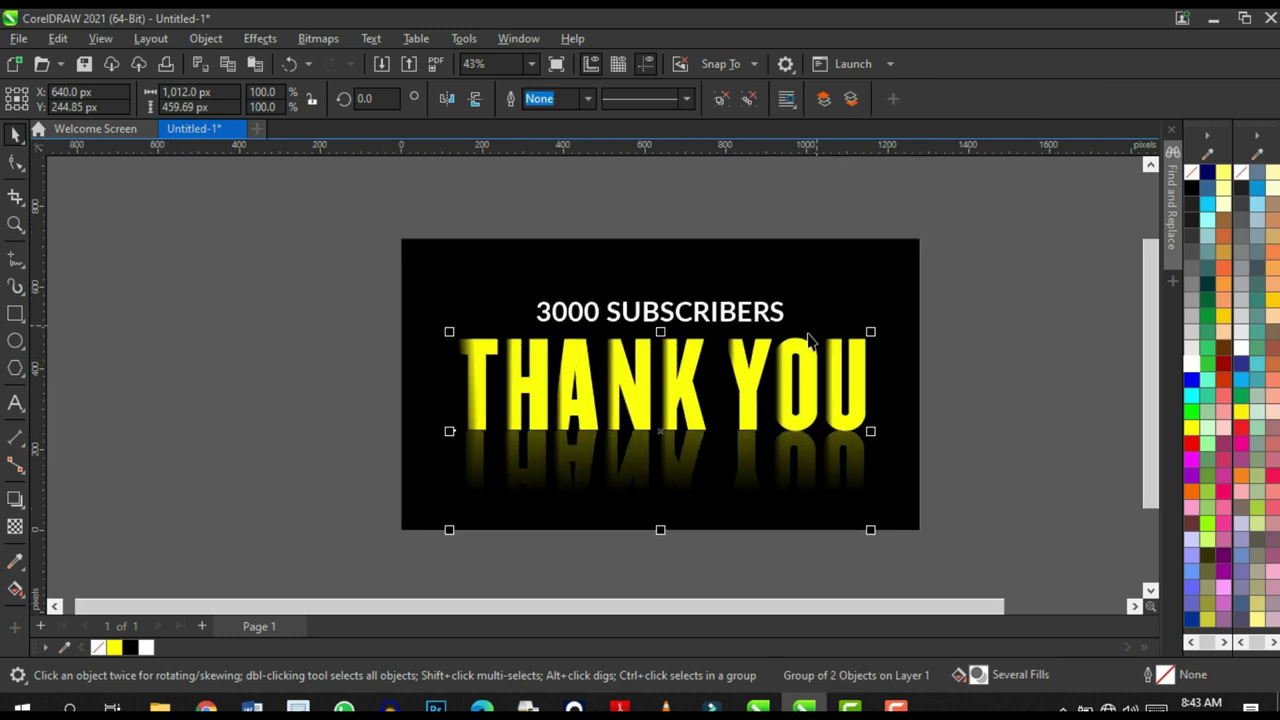
shift+click(857, 272)
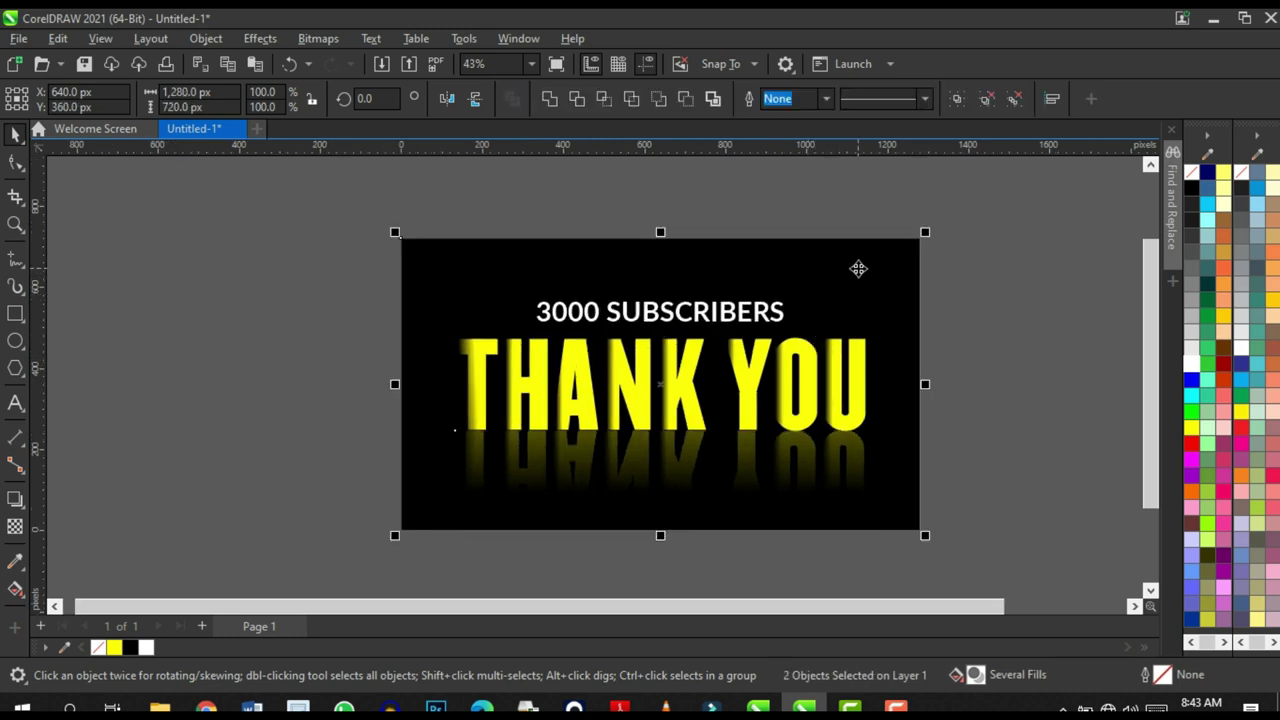
click(951, 340)
scroll(951, 340, down, 4)
scroll(900, 343, up, 3)
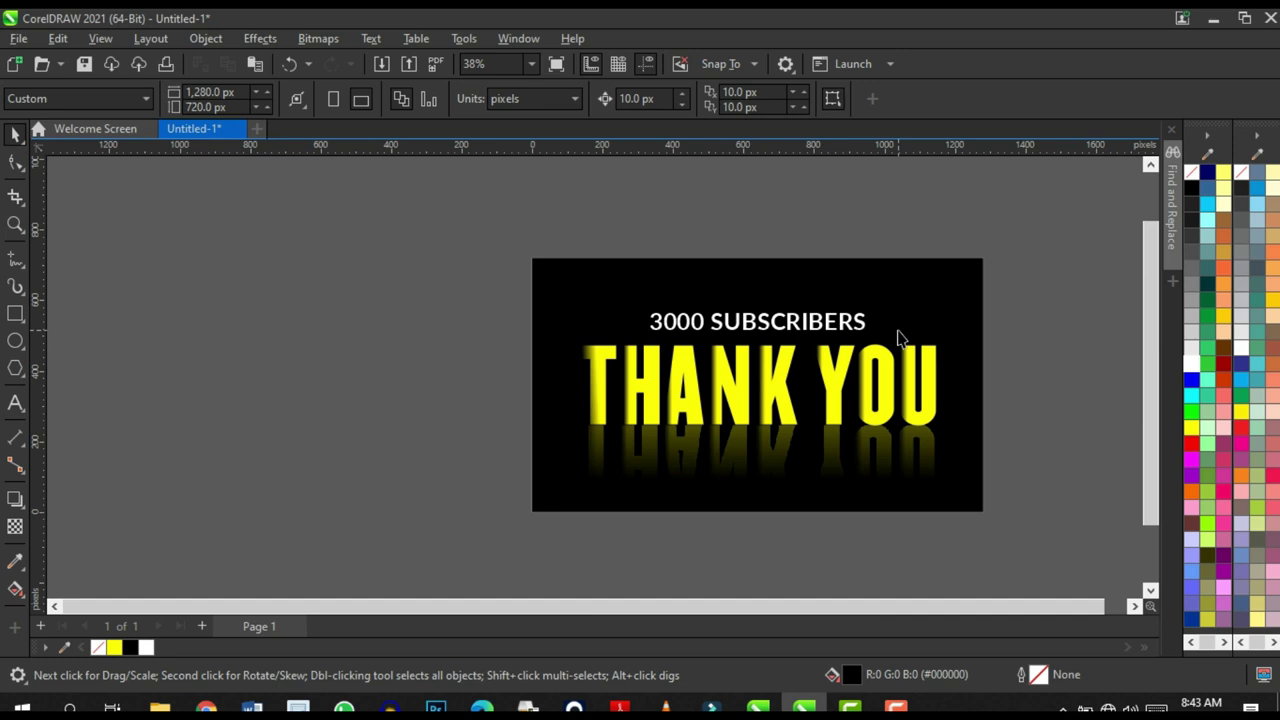
scroll(893, 372, up, 2)
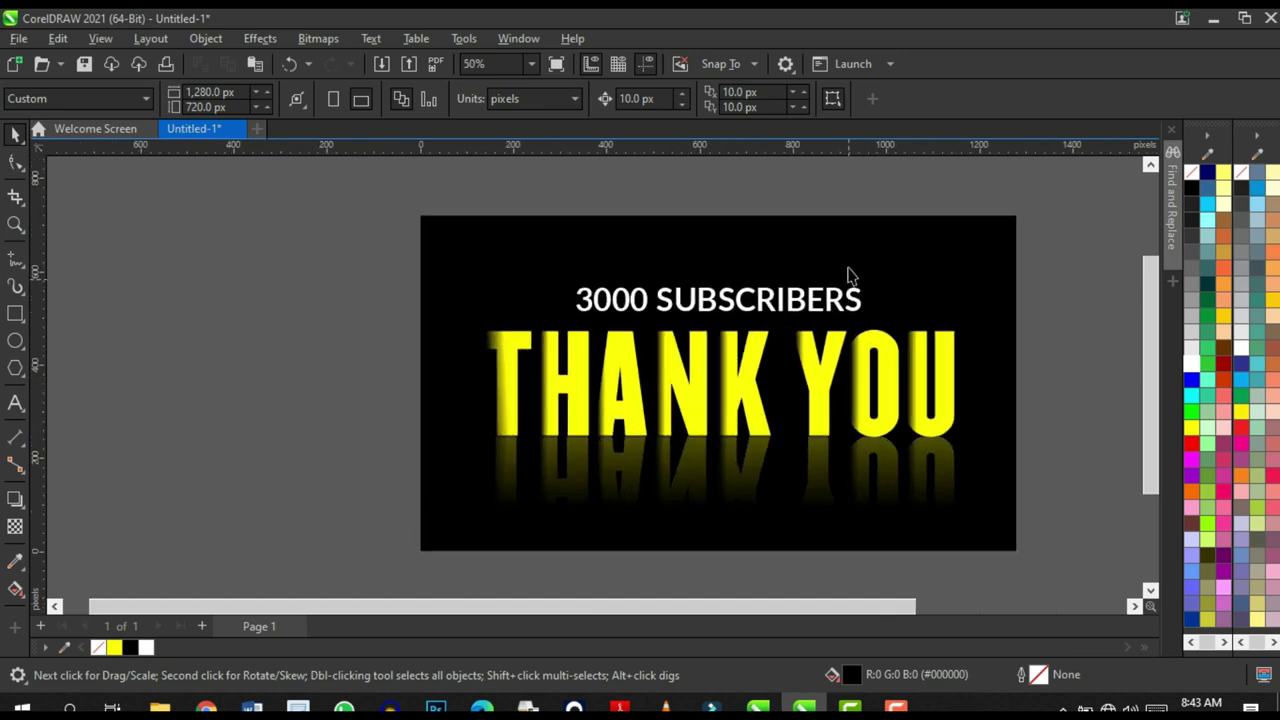
scroll(853, 306, up, 1)
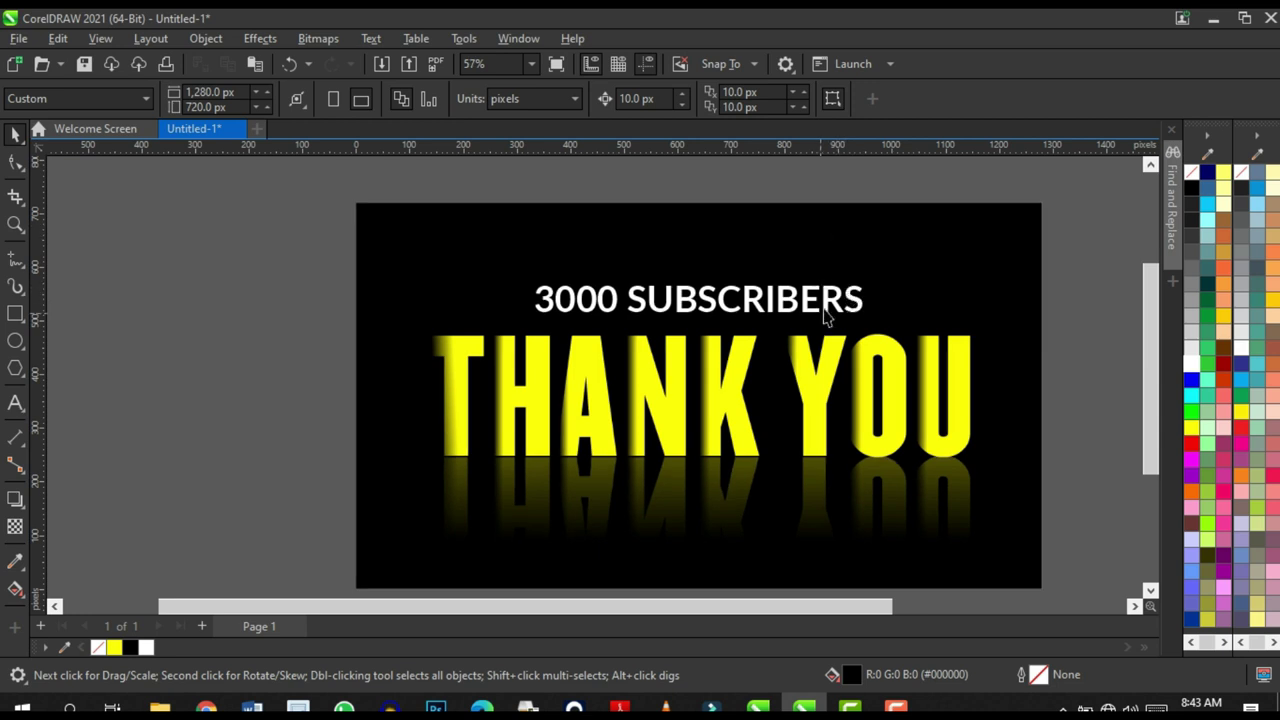
scroll(818, 287, down, 3)
scroll(828, 335, up, 3)
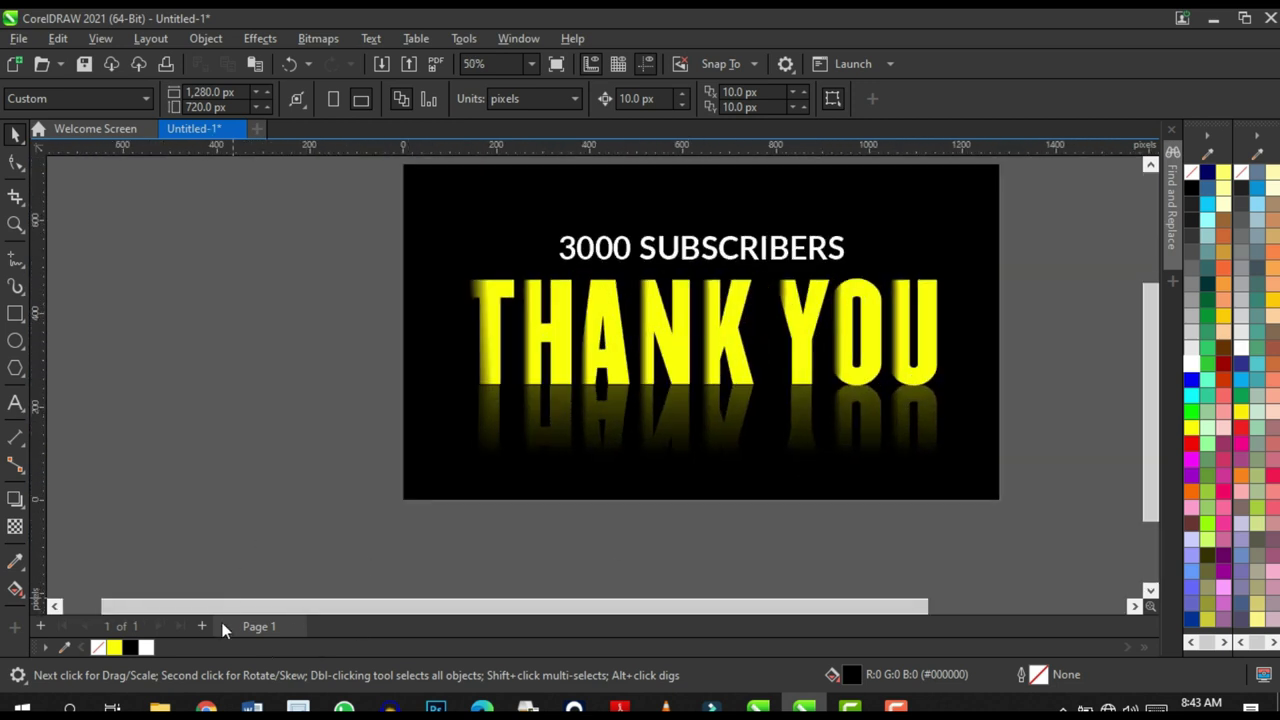
- Drag the lens-flare image file from File Explorer into the CorelDRAW document
mouse_move(160, 706)
click(270, 628)
click(234, 244)
drag(214, 268, 371, 366)
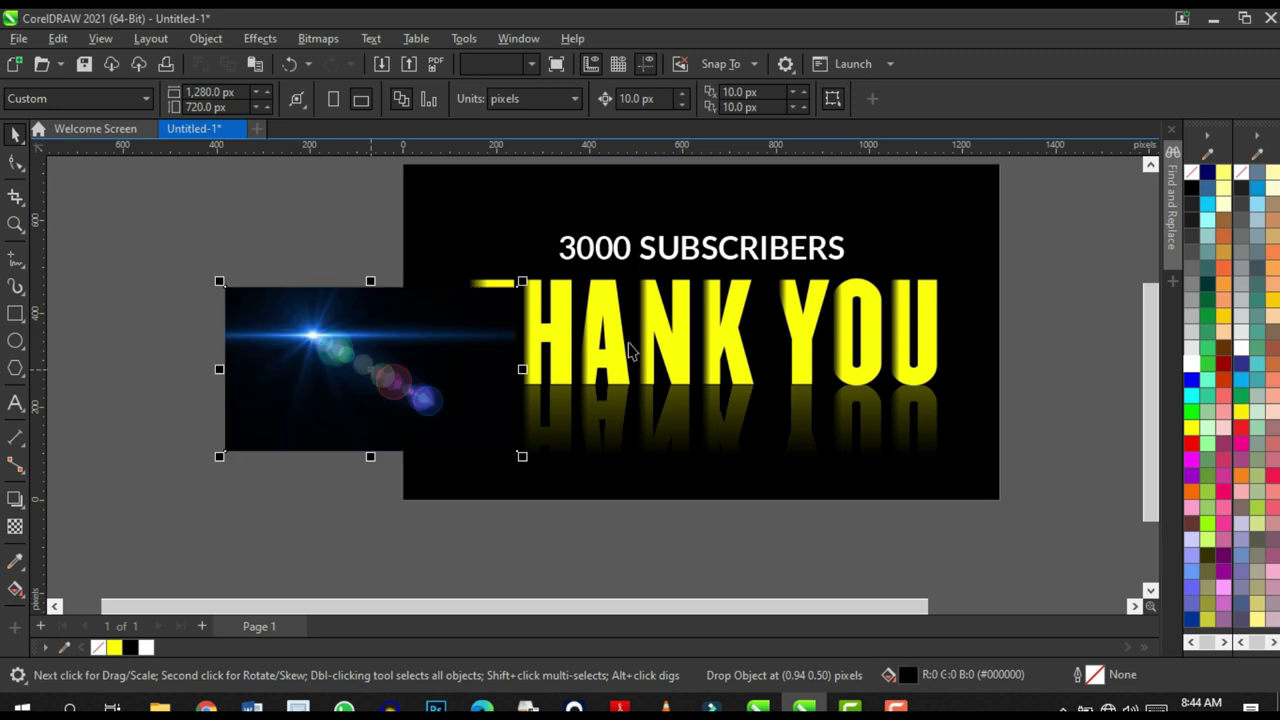
- Move the lens-flare image beside the artwork and enlarge it
scroll(650, 400, down, 2)
scroll(612, 383, up, 1)
drag(612, 385, 417, 345)
scroll(417, 345, up, 2)
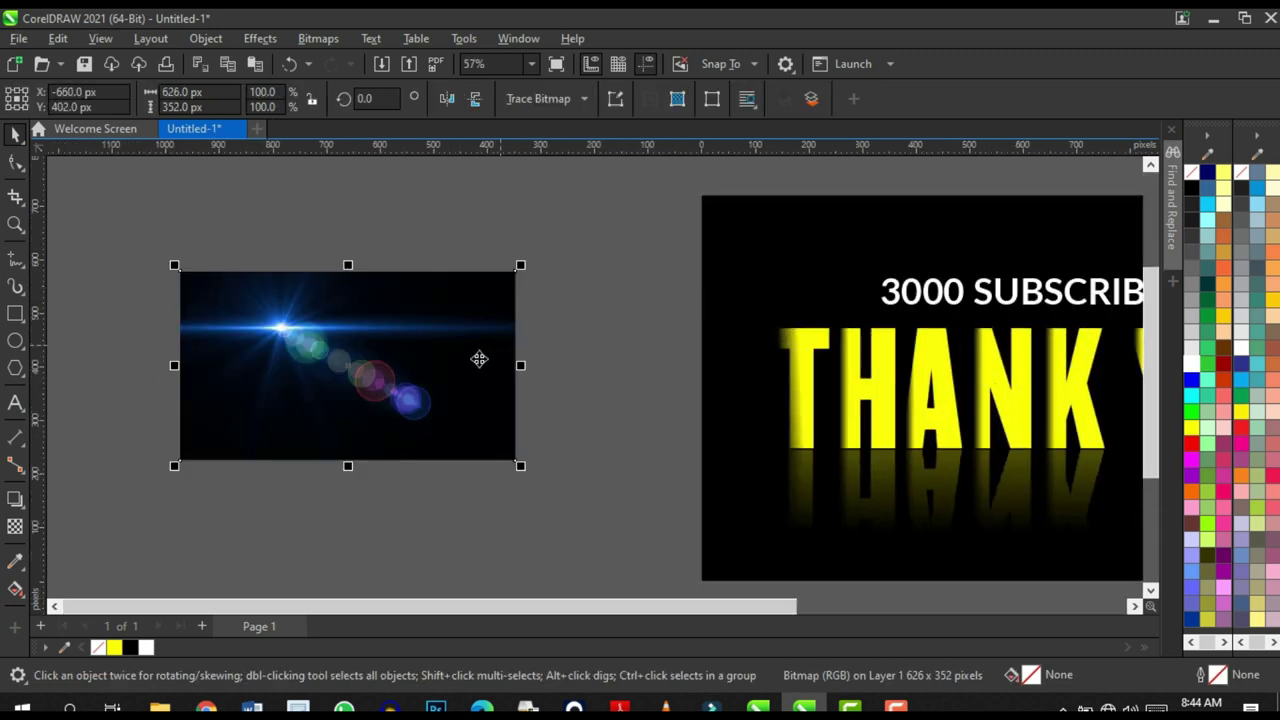
scroll(483, 360, down, 3)
drag(488, 410, 592, 473)
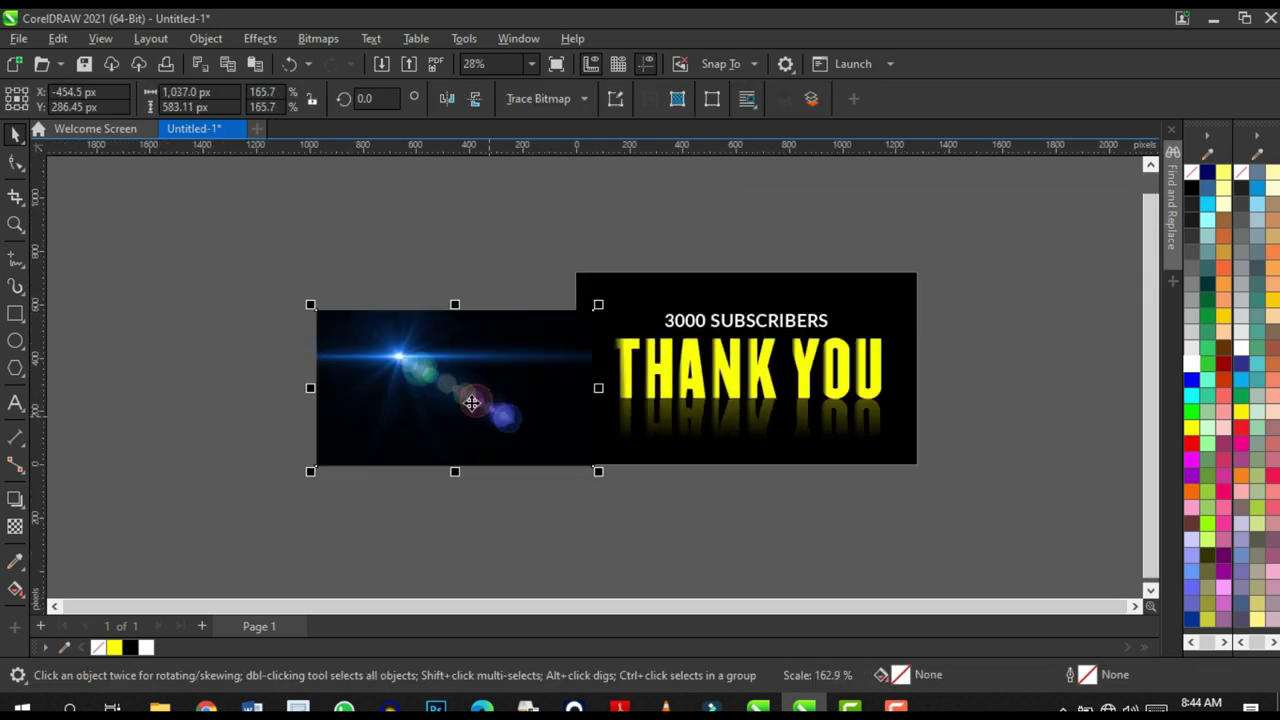
drag(546, 354, 500, 320)
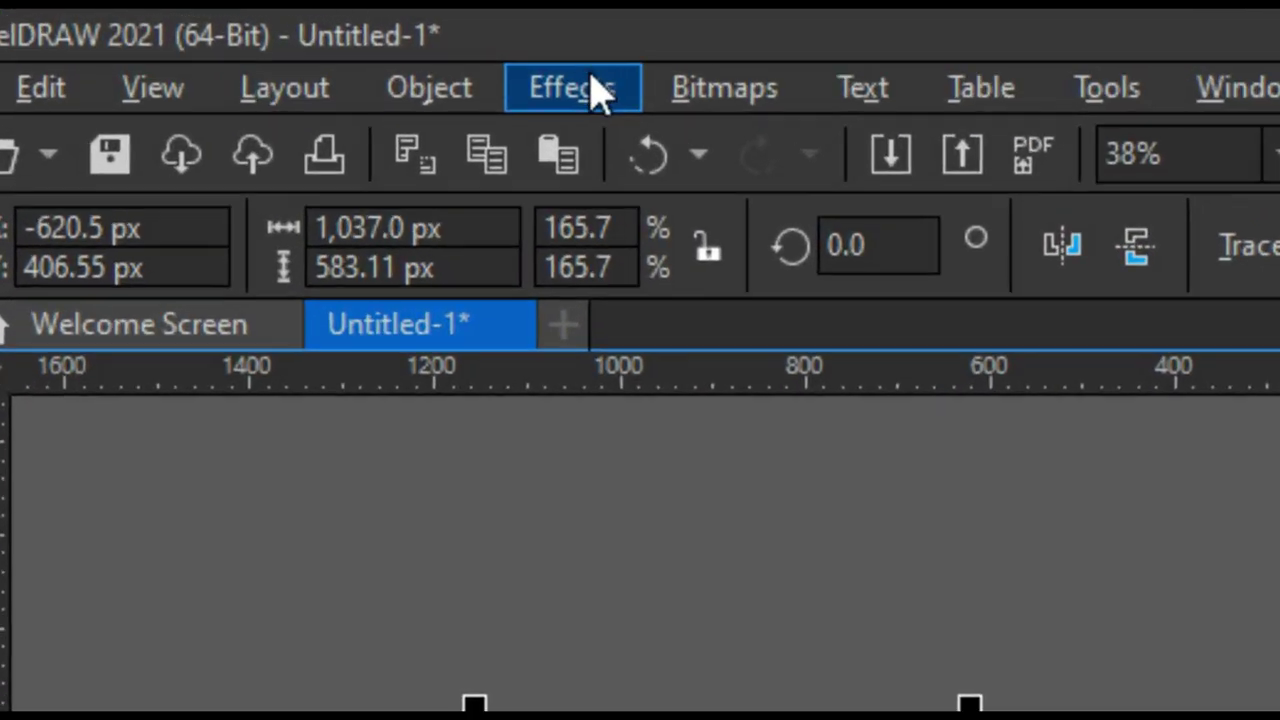
- Open Effects > Adjust > Hue/Saturation/Lightness for the lens flare
click(296, 45)
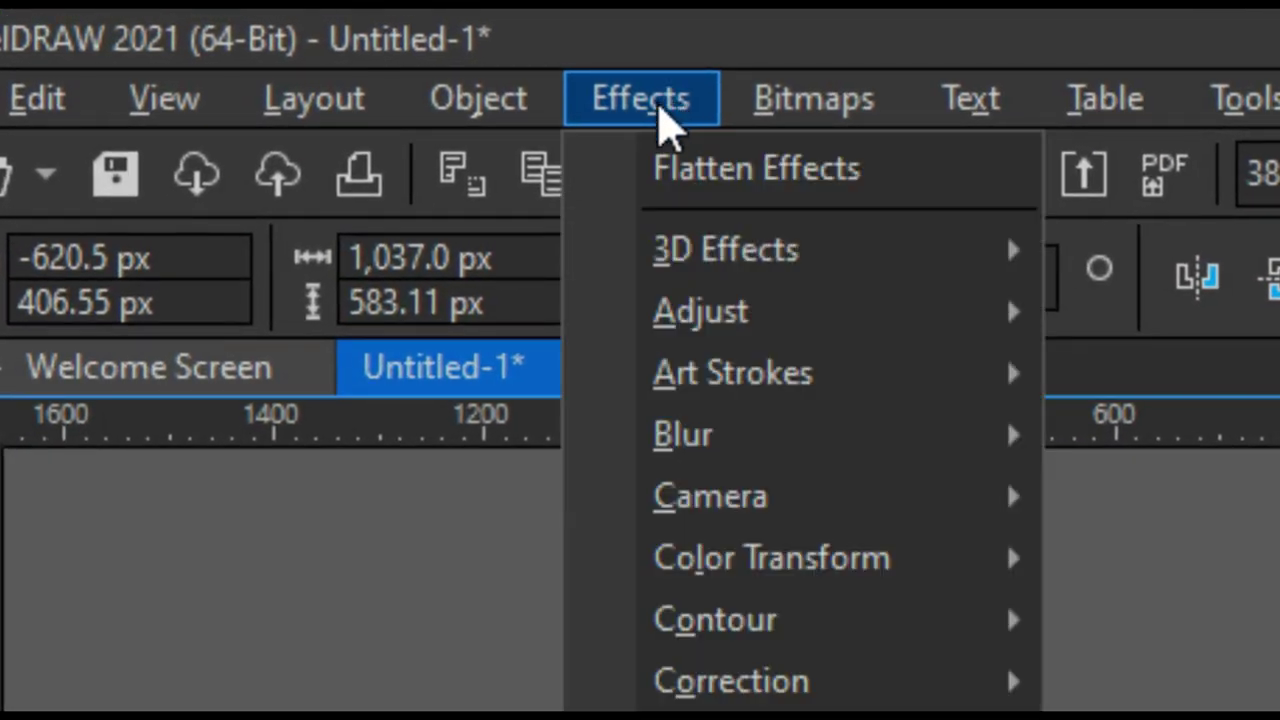
mouse_move(325, 128)
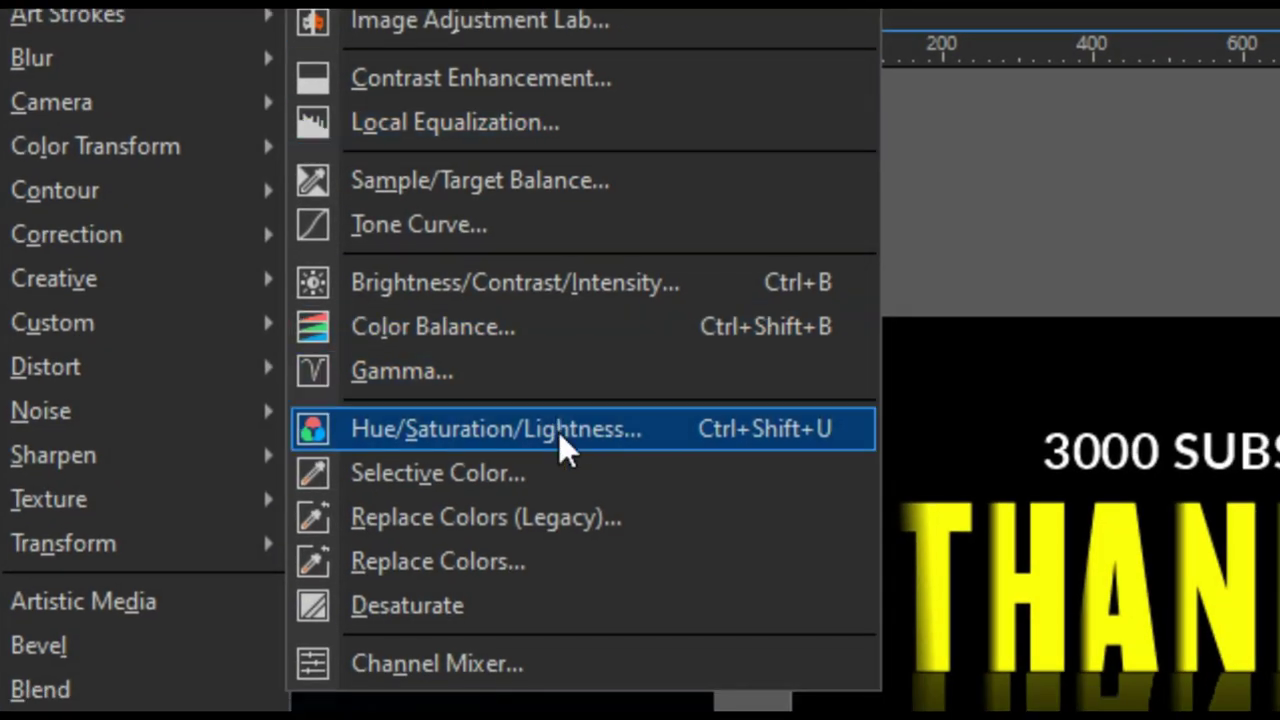
click(572, 428)
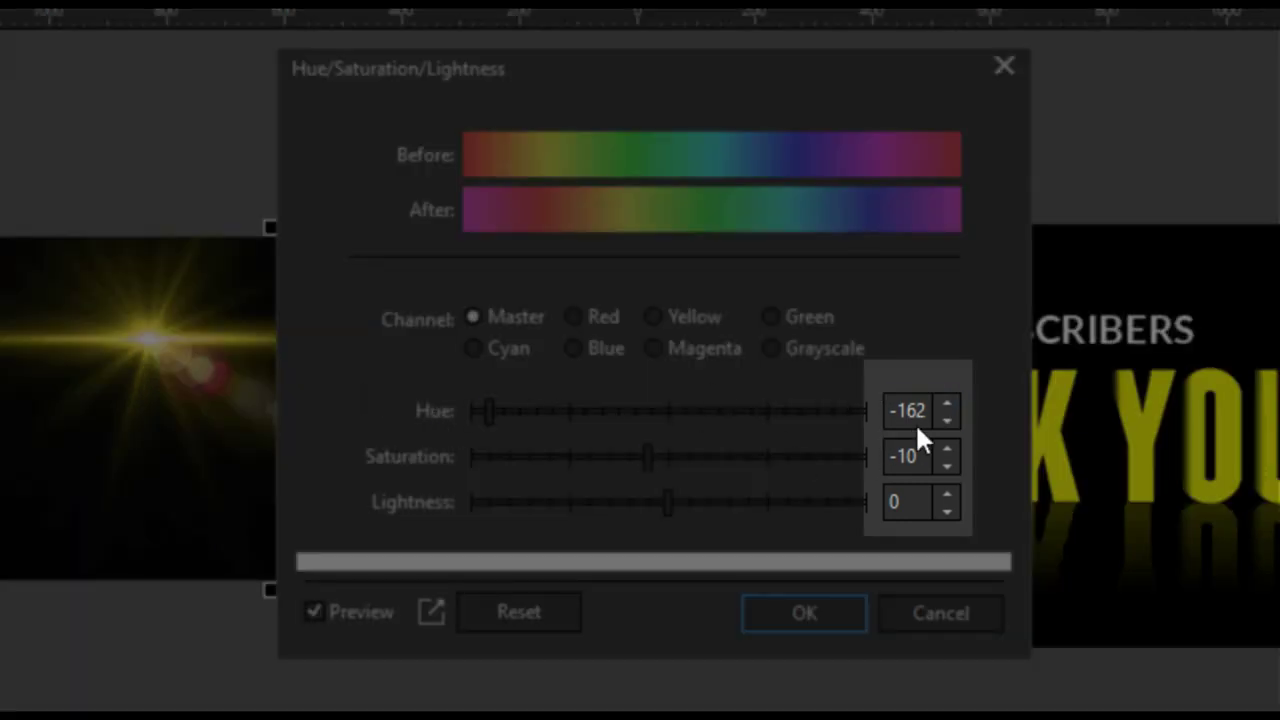
- Recolour the lens flare yellow with Hue -162, Saturation -10 and Lightness 0
click(915, 420)
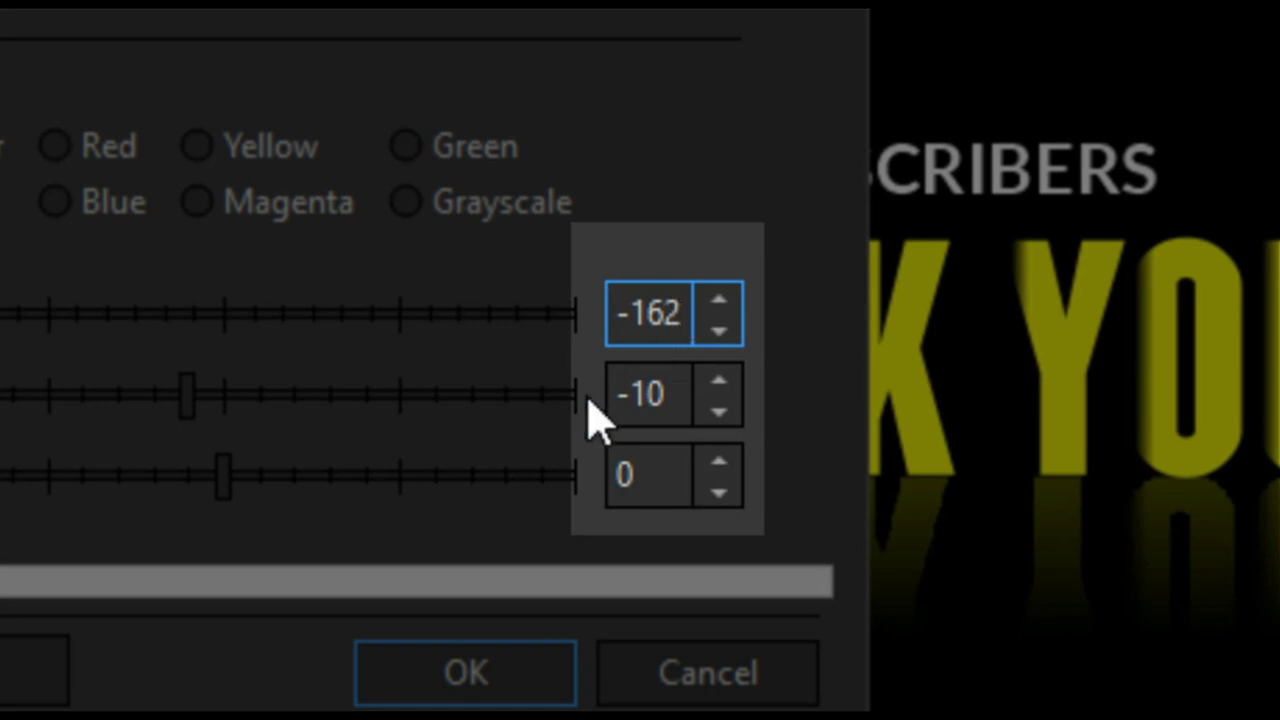
click(649, 403)
click(630, 477)
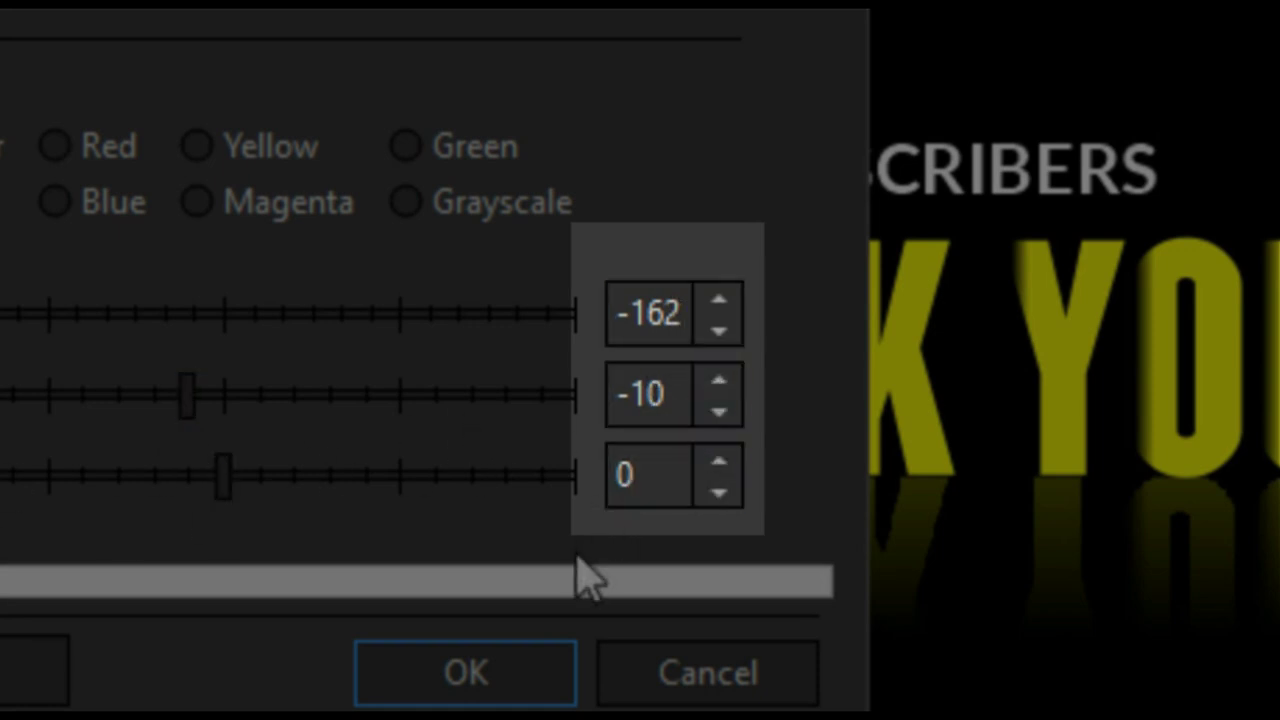
click(486, 690)
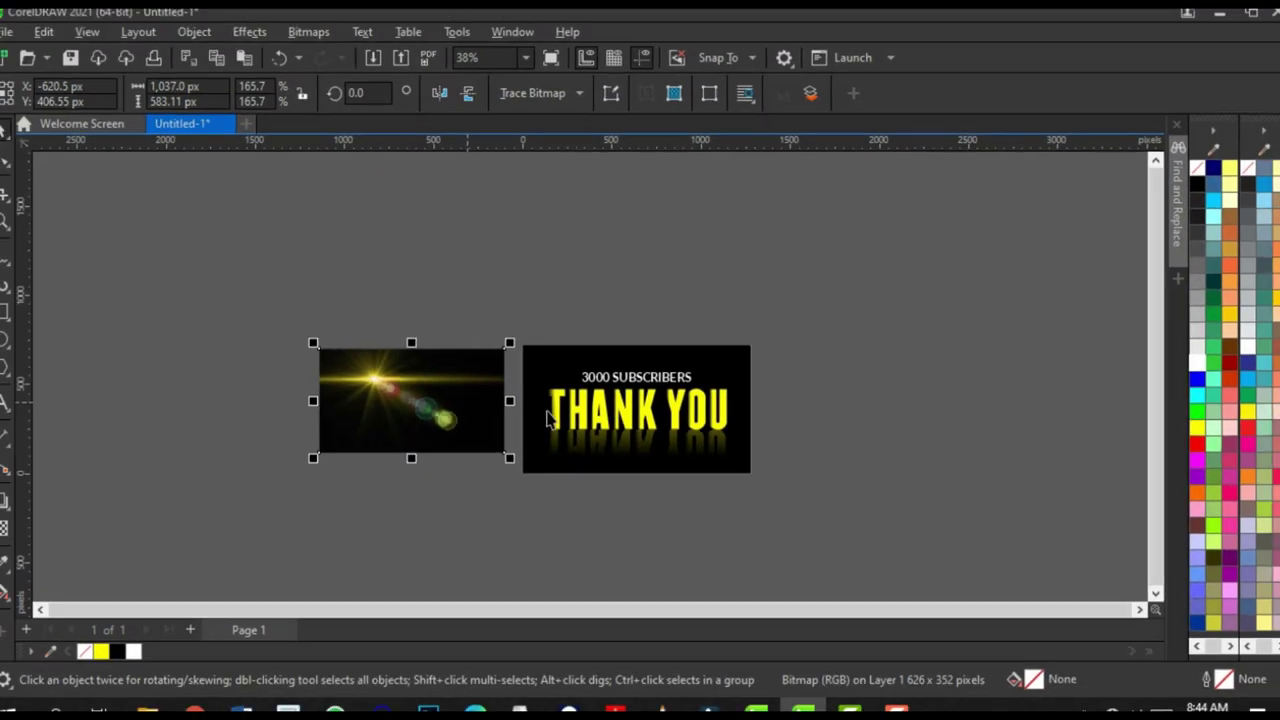
scroll(548, 418, up, 3)
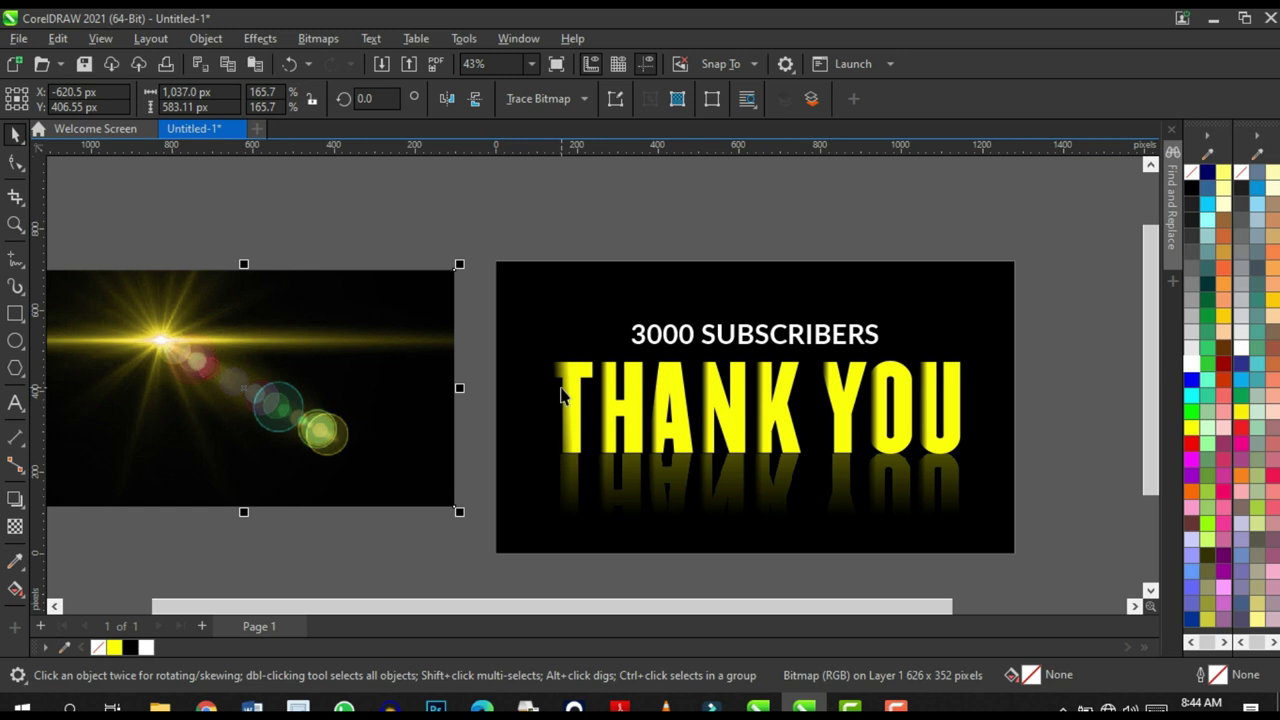
- Align the lens flare's top and left edges with the THANK YOU artwork
scroll(655, 382, down, 1)
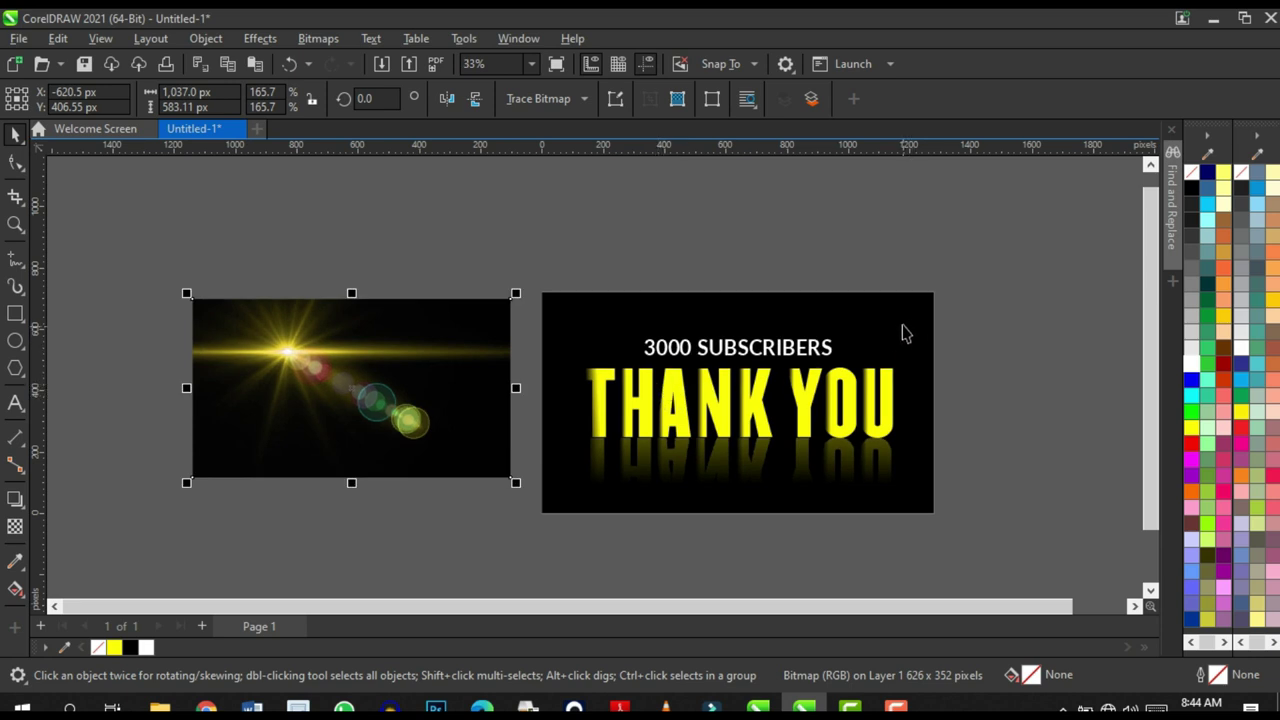
shift+click(892, 295)
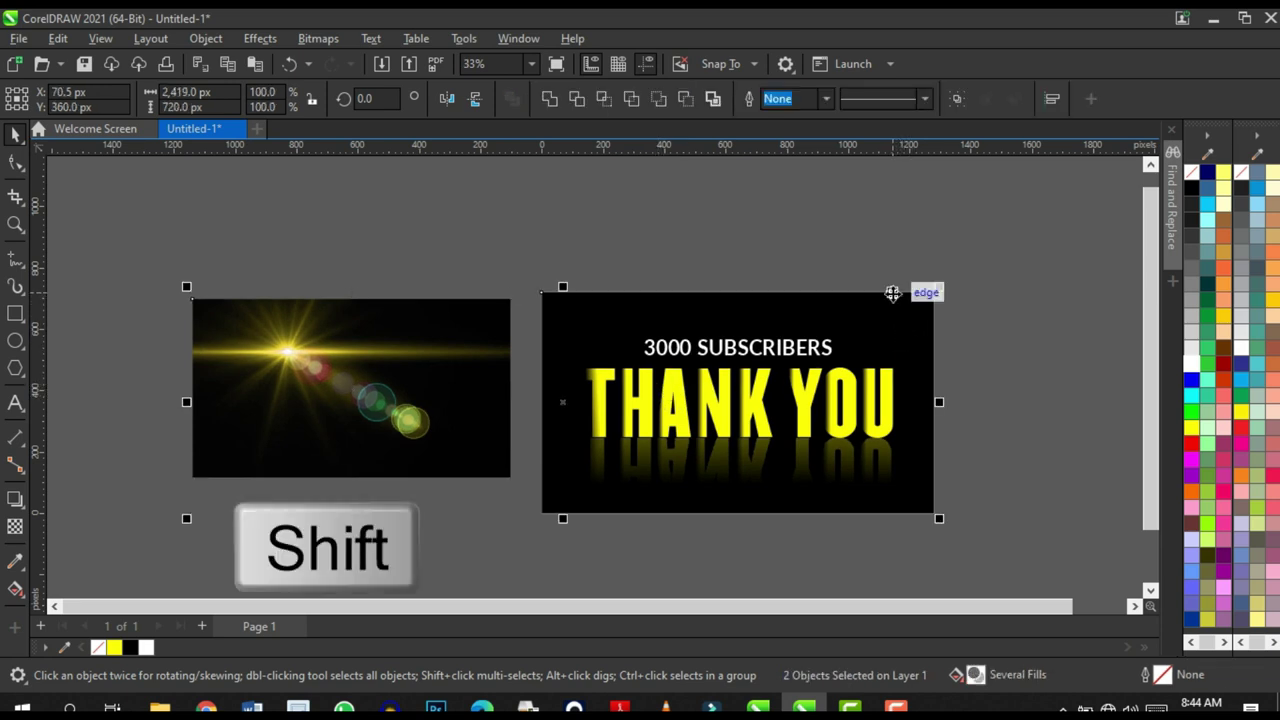
key(t)
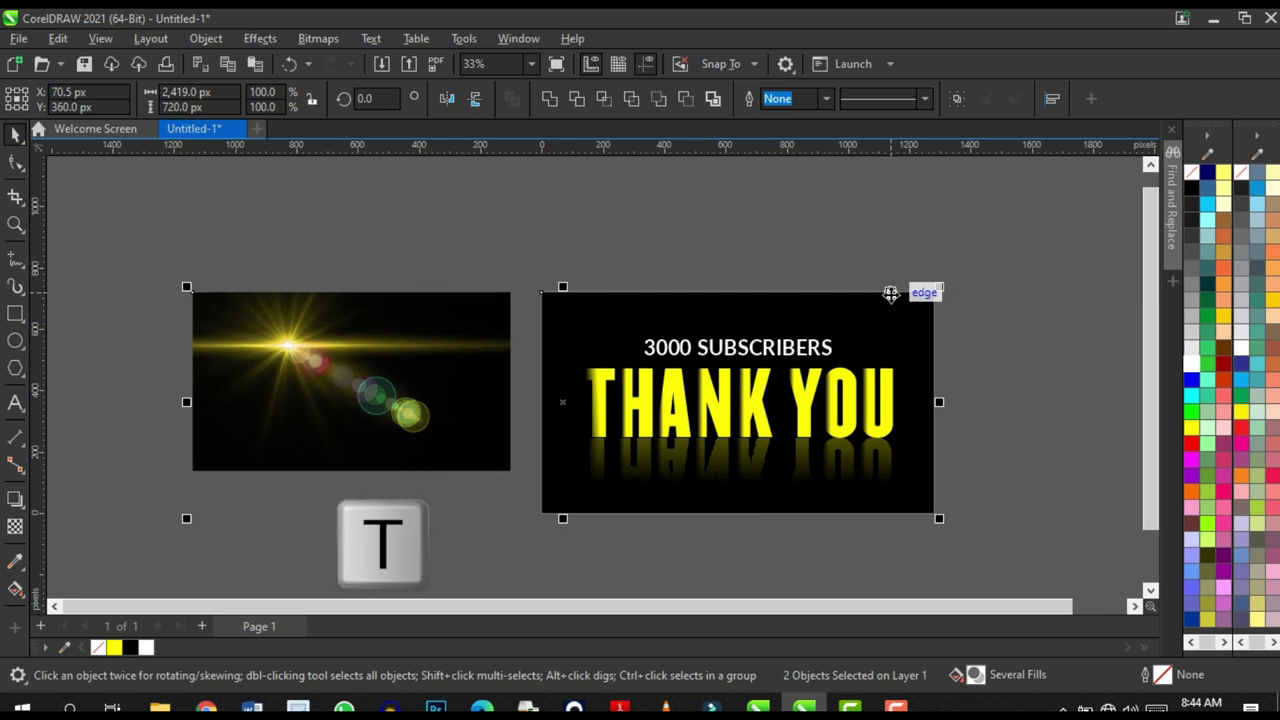
key(l)
click(504, 309)
- Enlarge the lens-flare image to 192% (1,202.21 × 676 px) to cover the background
scroll(591, 323, up, 1)
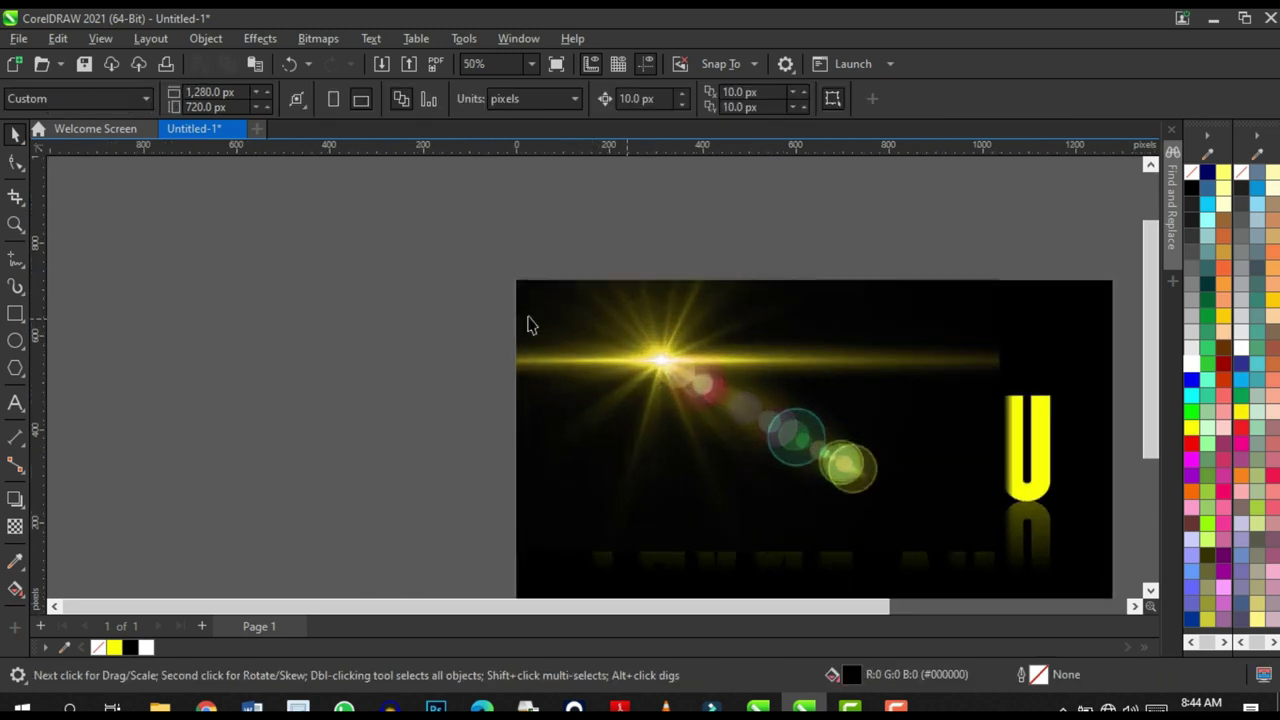
scroll(600, 318, down, 2)
click(770, 390)
drag(802, 434, 840, 458)
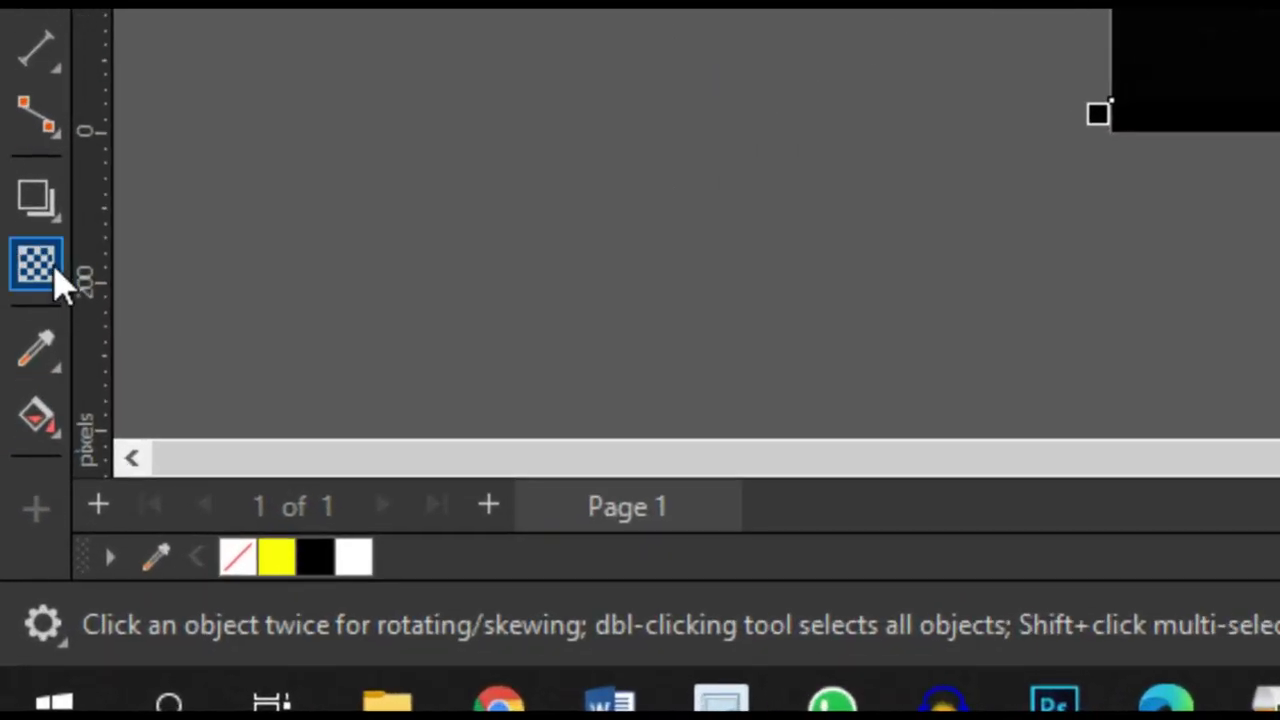
- Give the flare a Screen-mode fountain transparency fading downward from its top edge
click(15, 526)
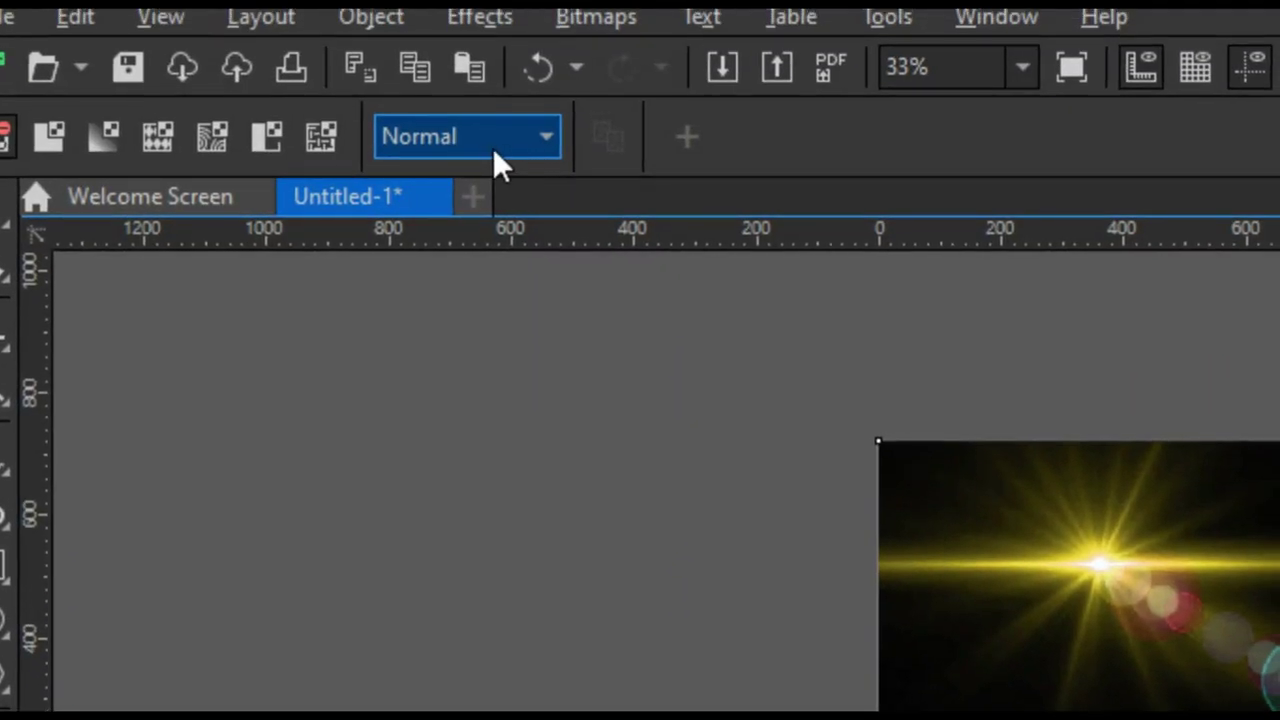
click(491, 157)
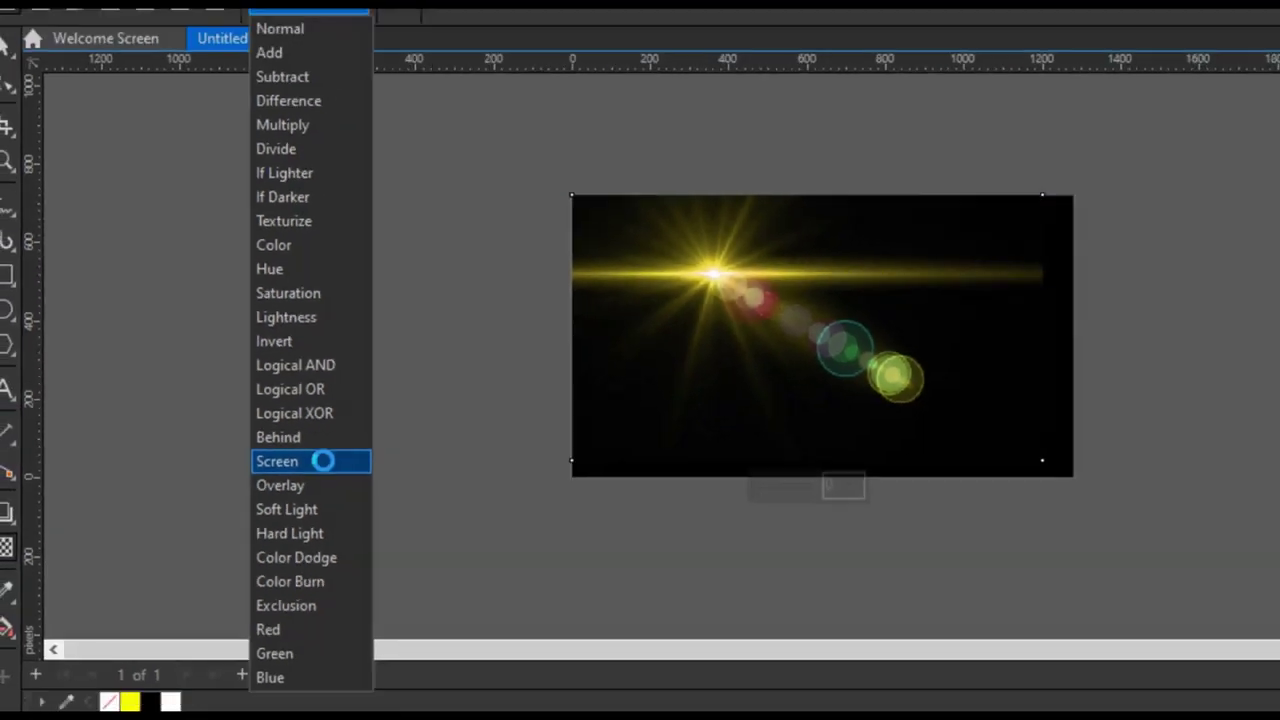
click(322, 461)
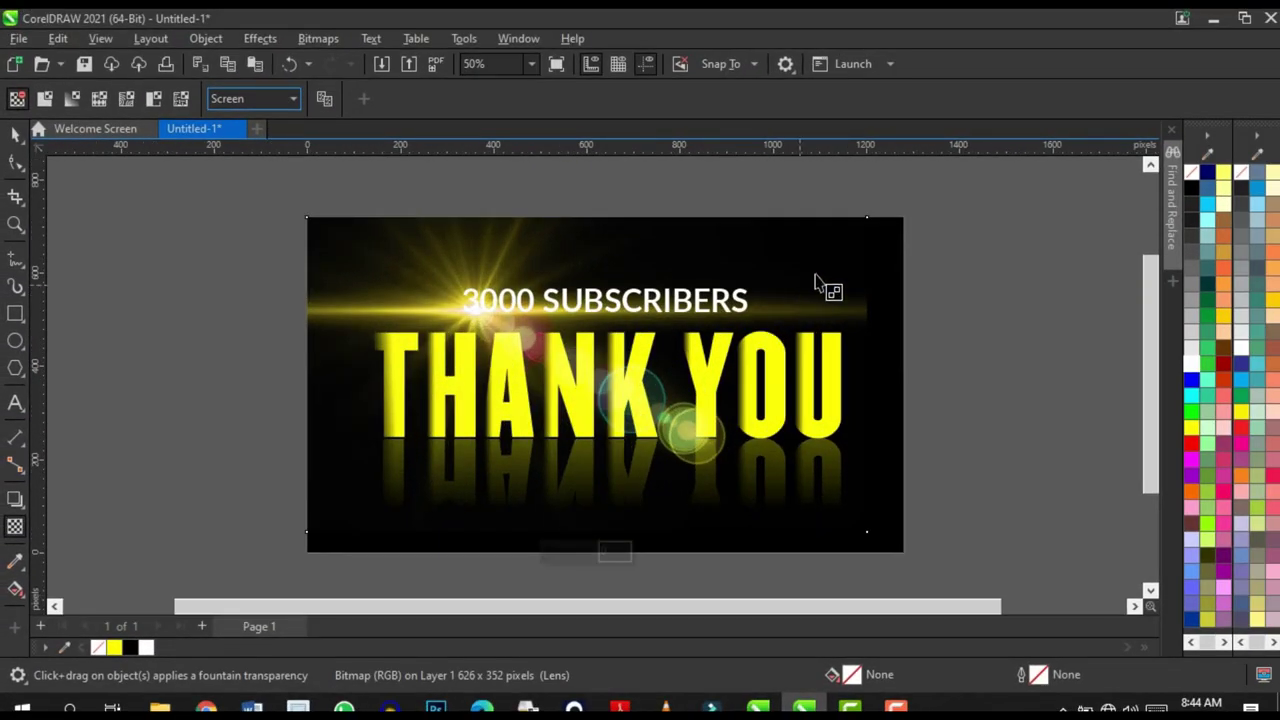
scroll(850, 295, up, 1)
scroll(893, 296, down, 1)
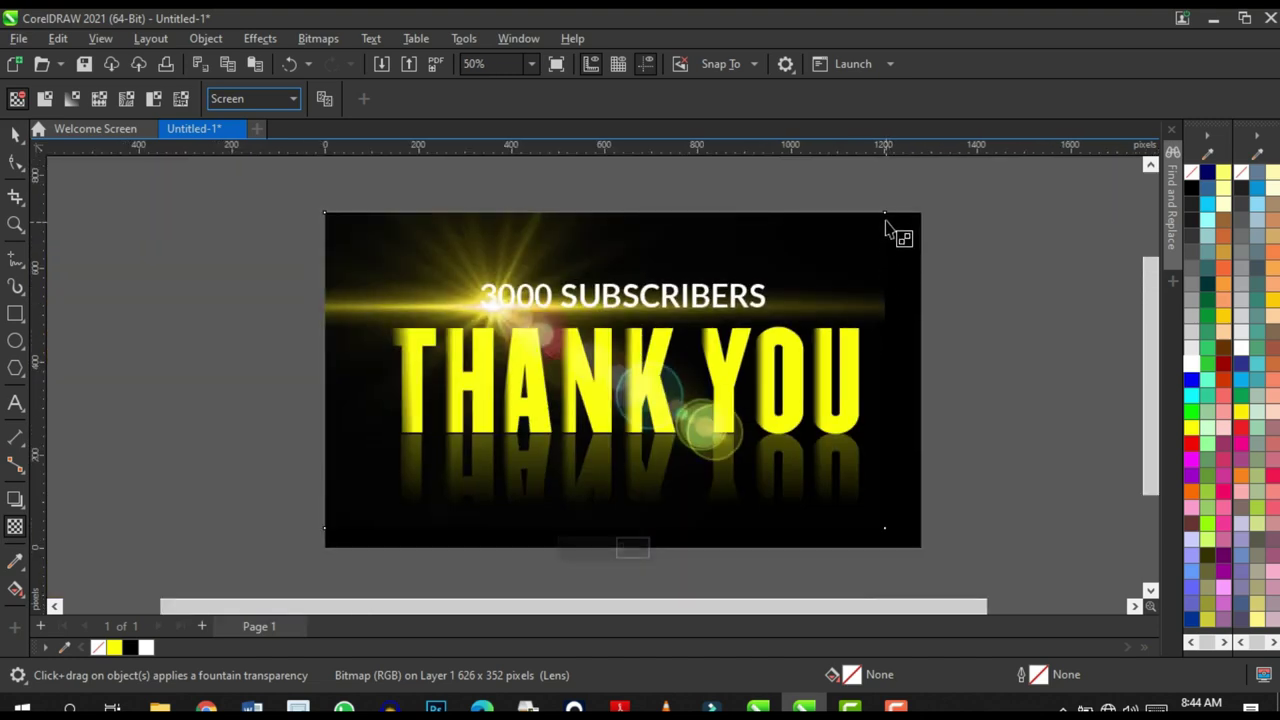
drag(886, 208, 930, 315)
- Scale the flare image down slightly to 179.3% (1,122.18 × 631 px)
key(space)
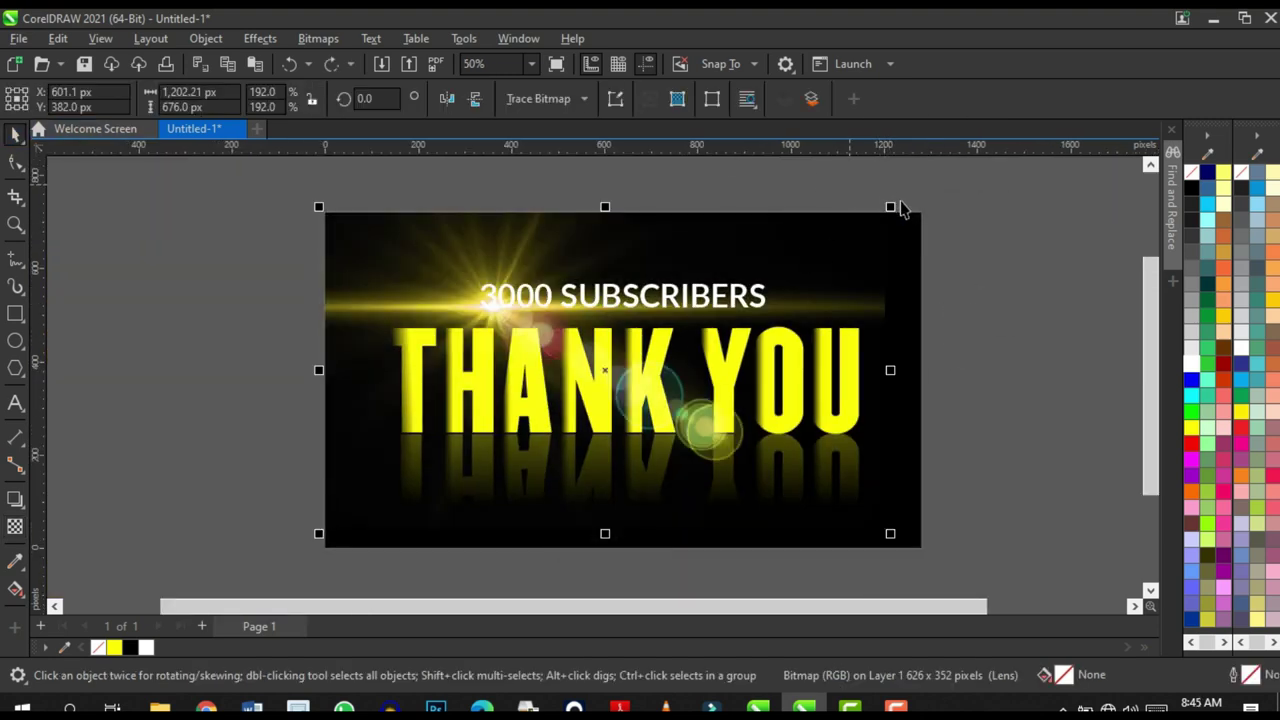
drag(897, 213, 866, 232)
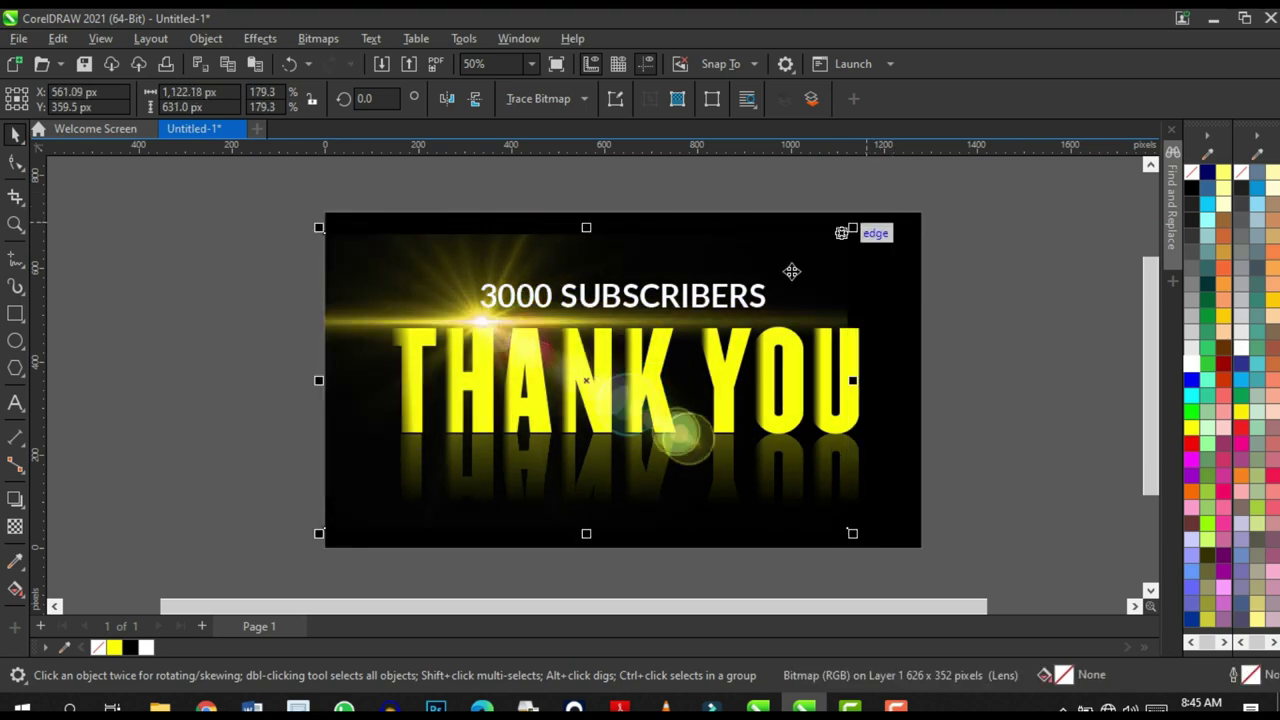
scroll(786, 262, down, 1)
scroll(780, 262, up, 1)
scroll(585, 240, up, 1)
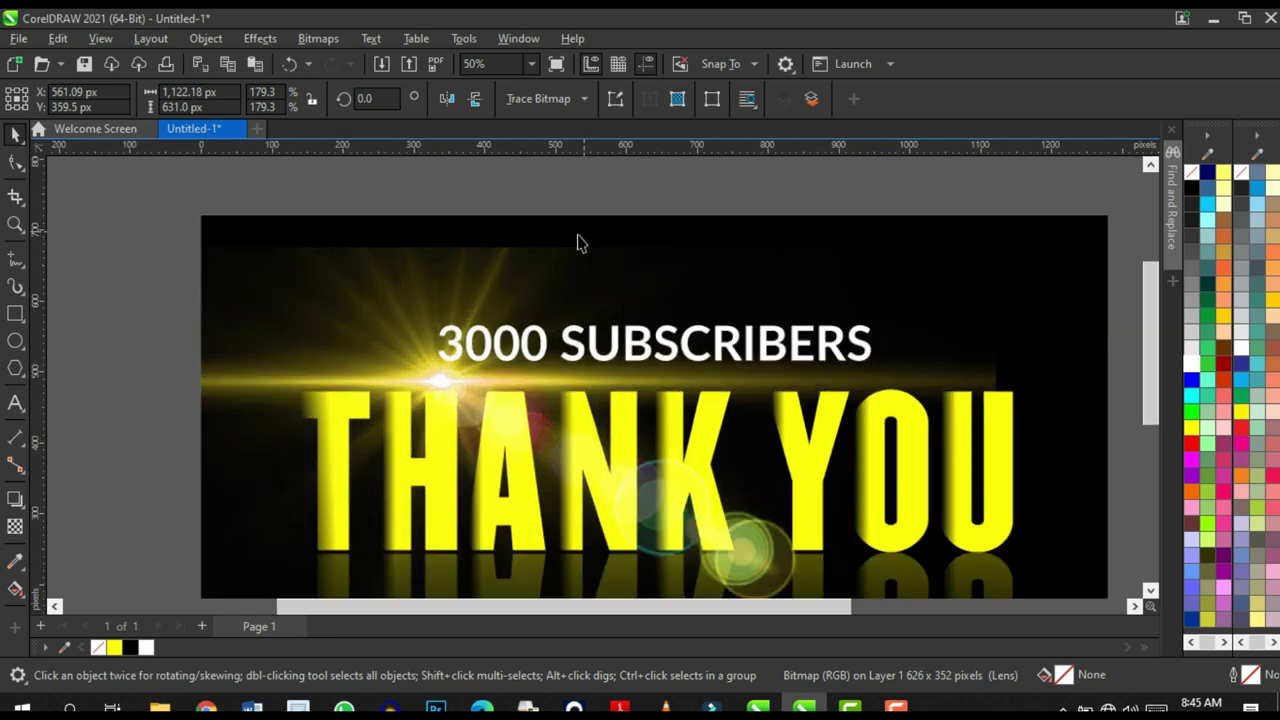
scroll(924, 251, down, 1)
scroll(940, 310, up, 2)
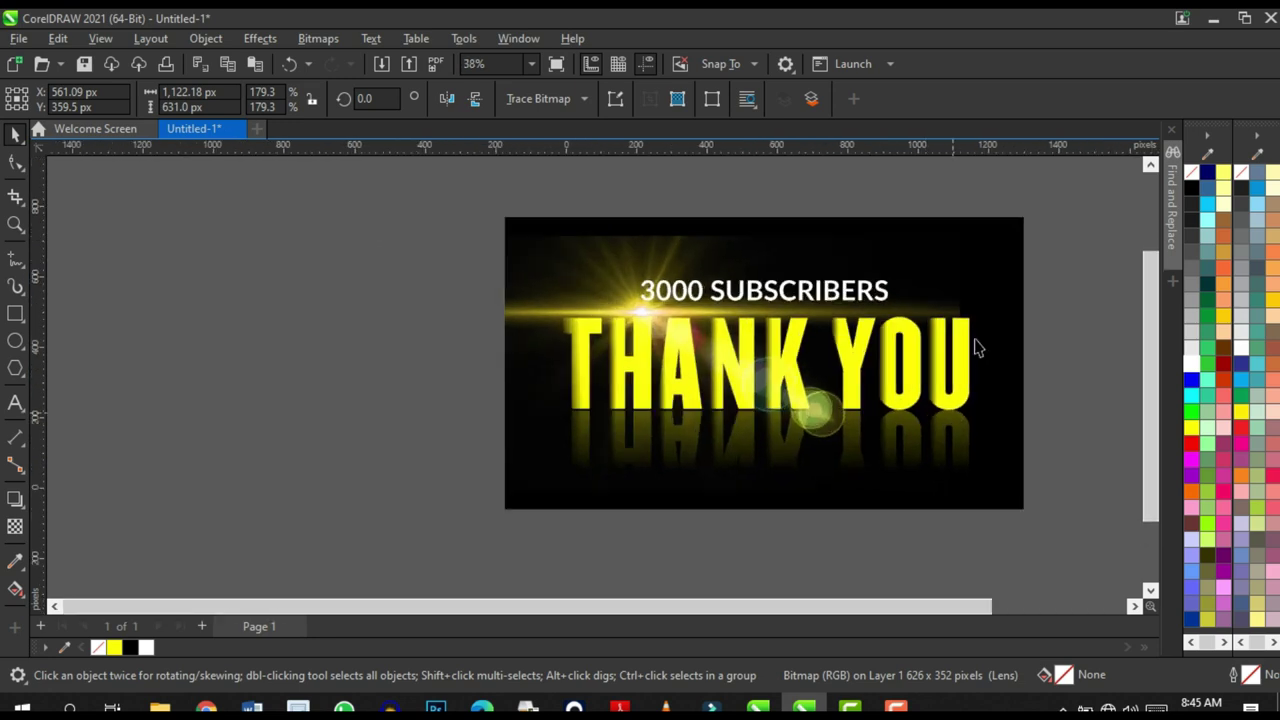
scroll(913, 344, down, 3)
scroll(913, 344, up, 1)
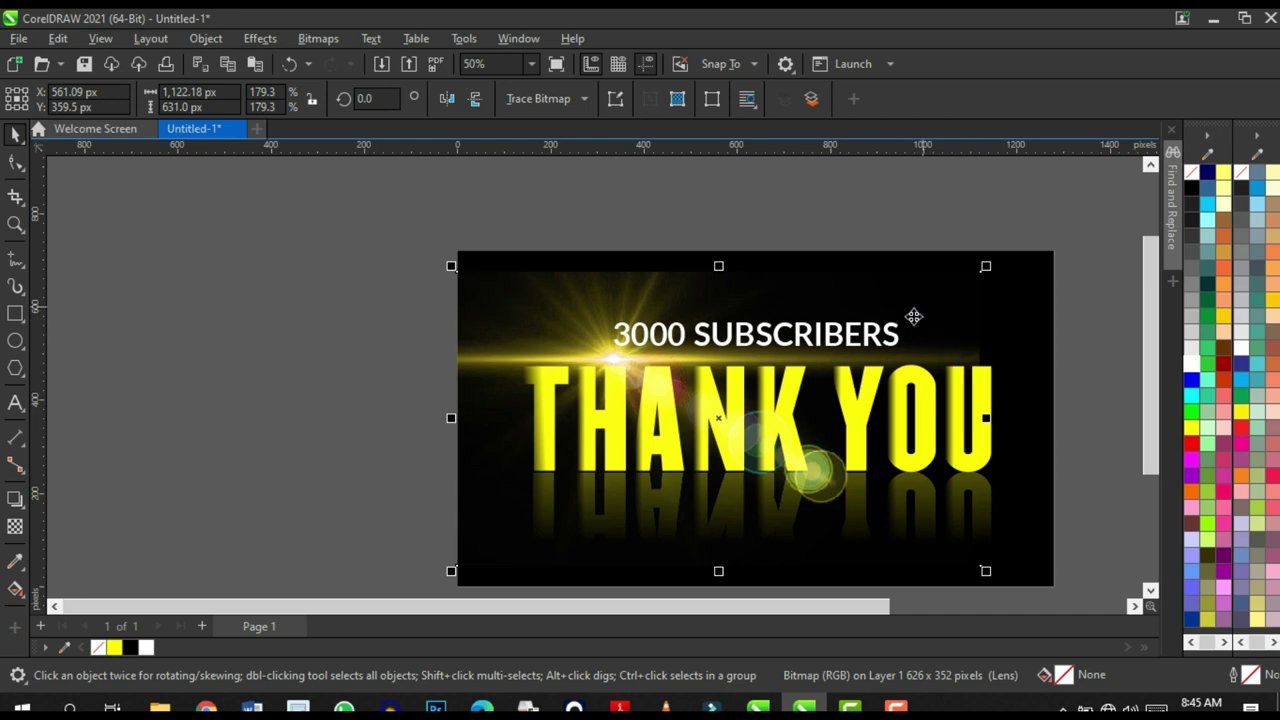
scroll(991, 321, up, 1)
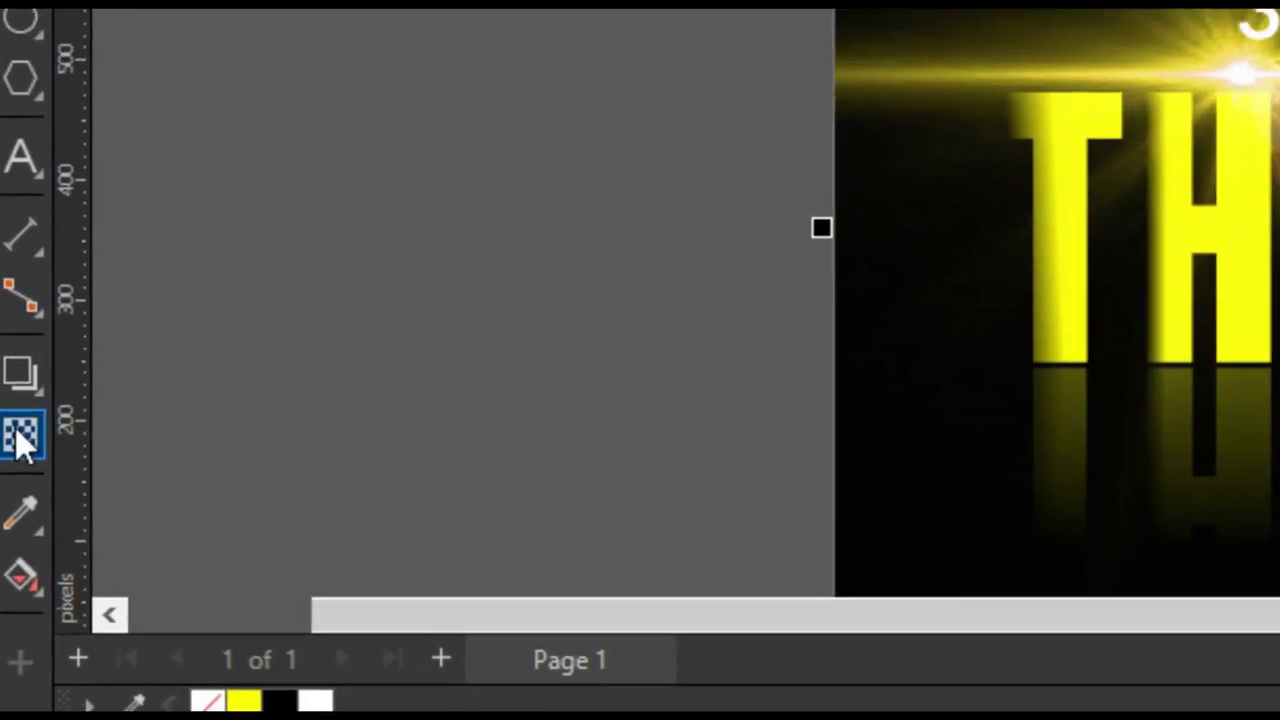
- Switch the flare's transparency to Normal merge mode with a vertical gradient
click(22, 440)
click(651, 71)
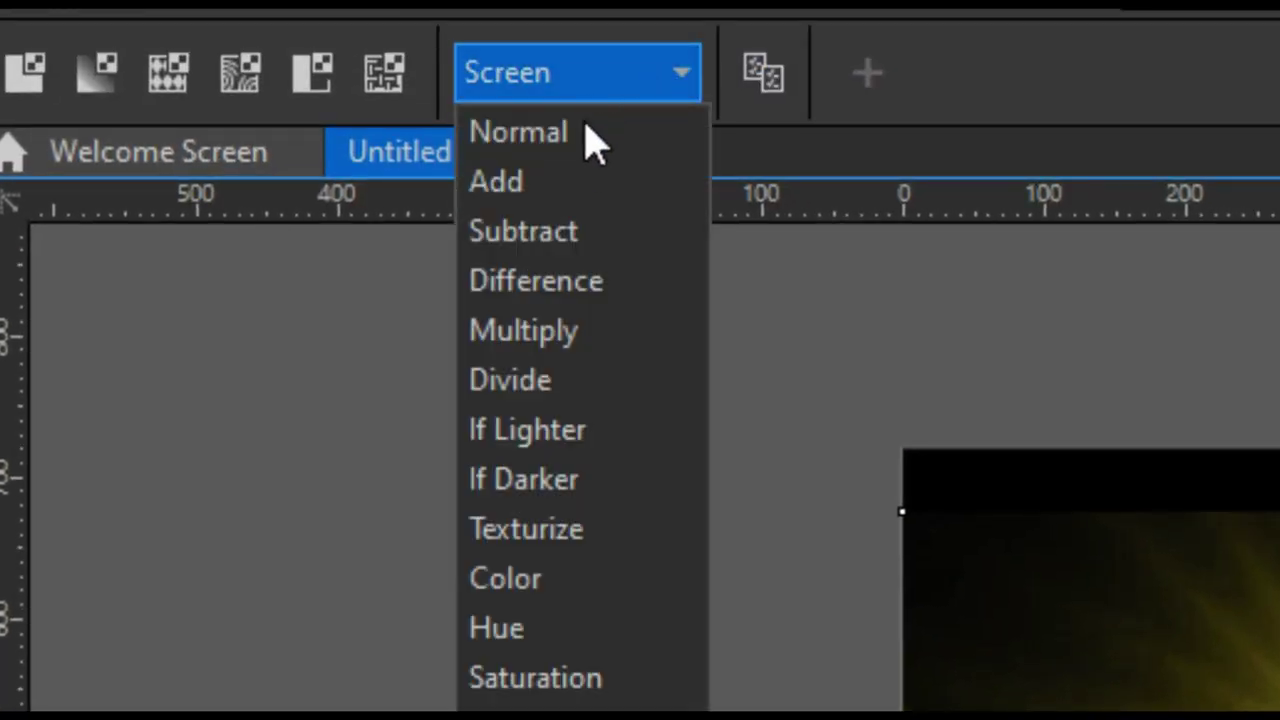
click(635, 183)
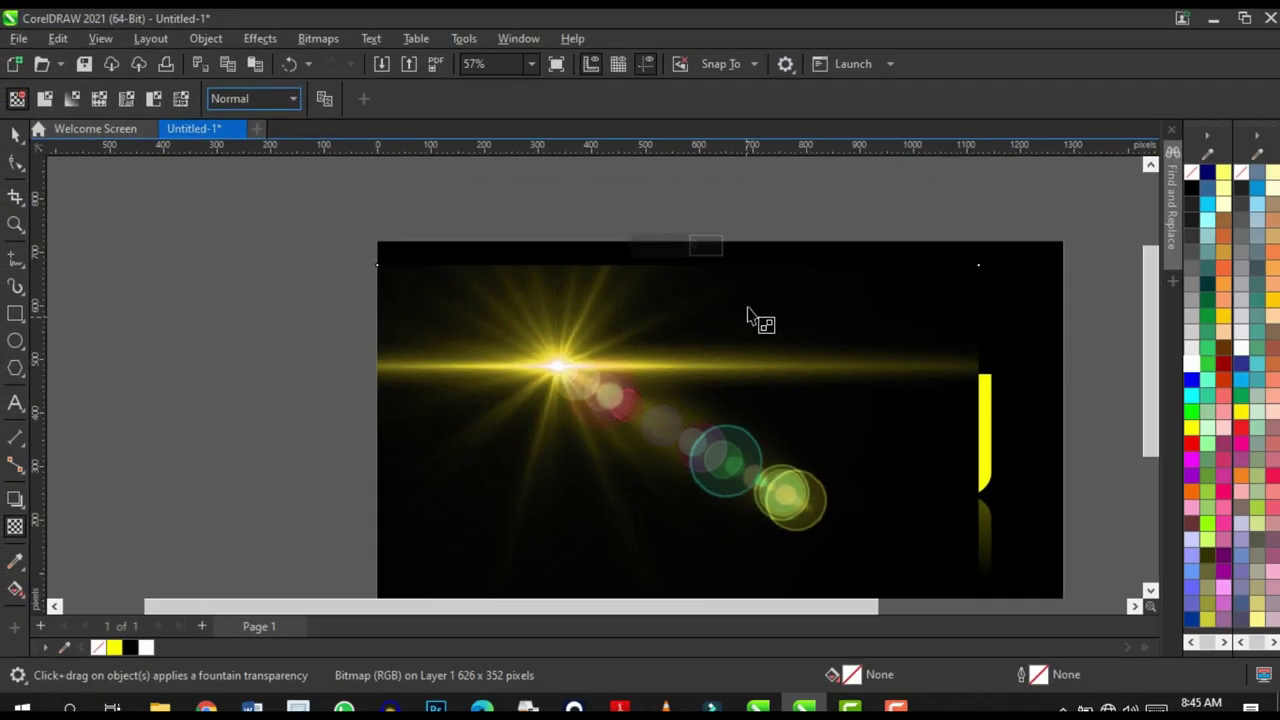
scroll(745, 316, up, 3)
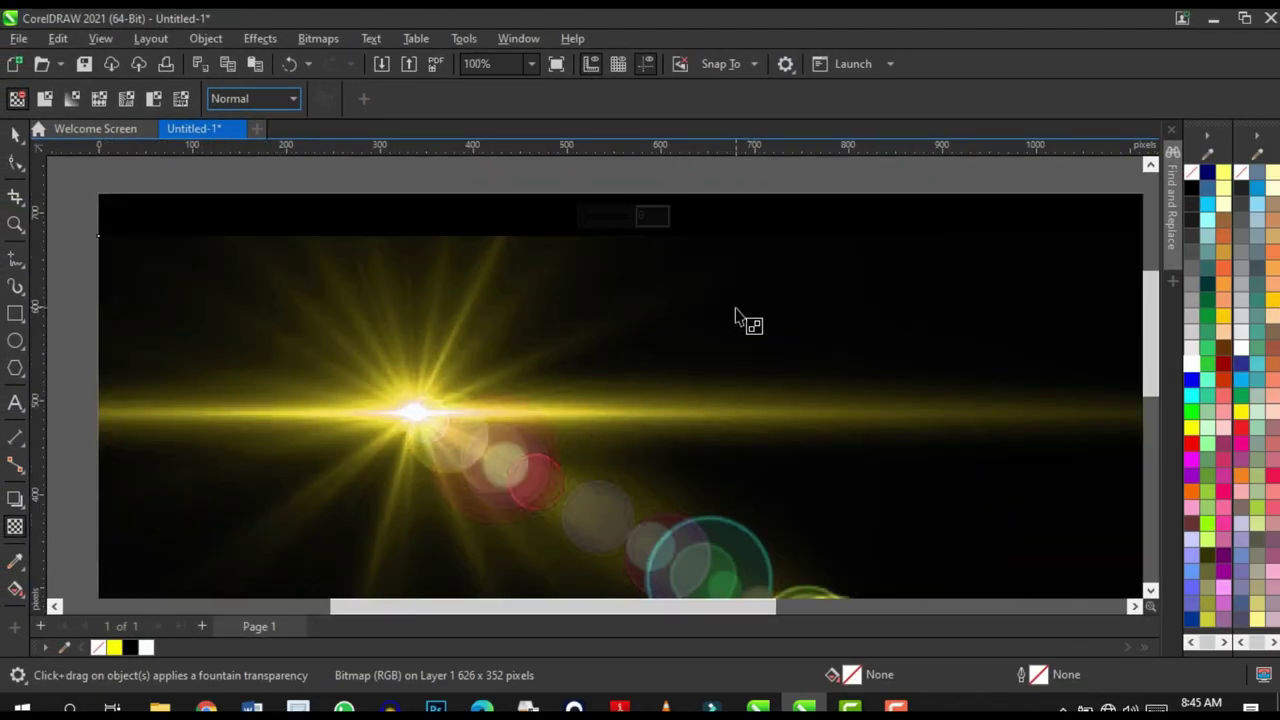
drag(740, 318, 738, 256)
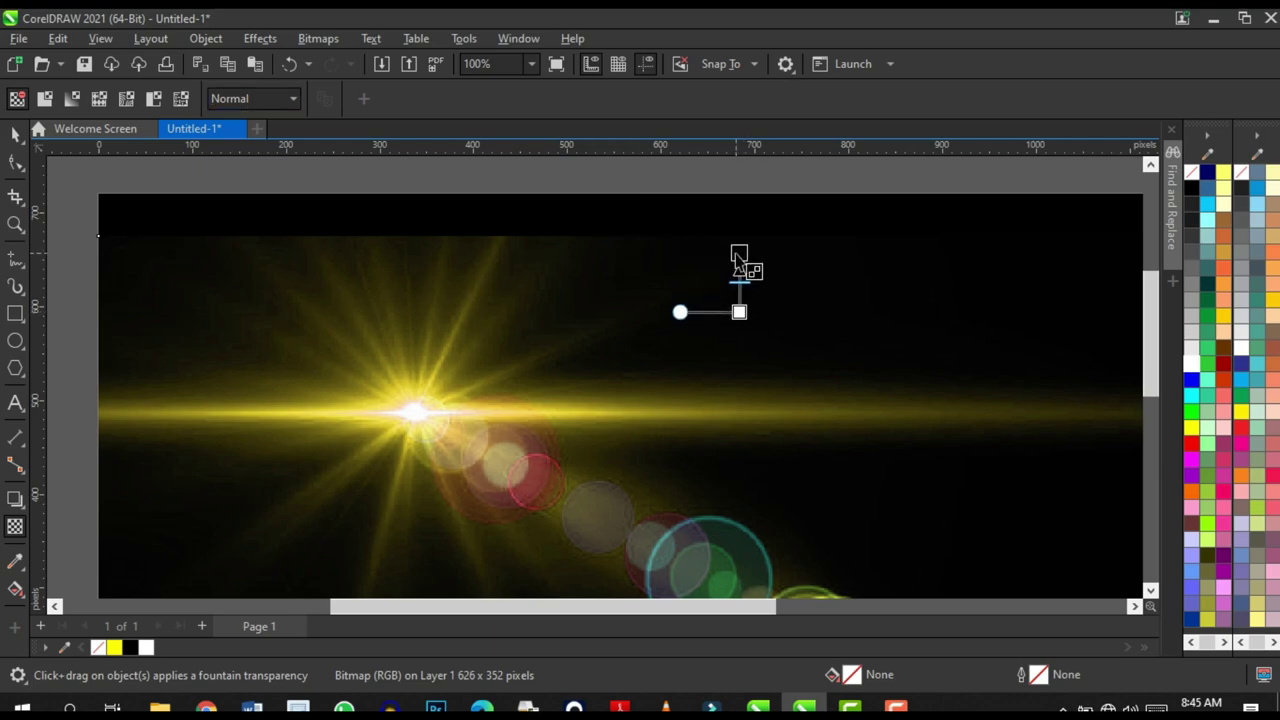
- Convert the flare to a 300 dpi bitmap and add a transparency fade
scroll(648, 308, down, 1)
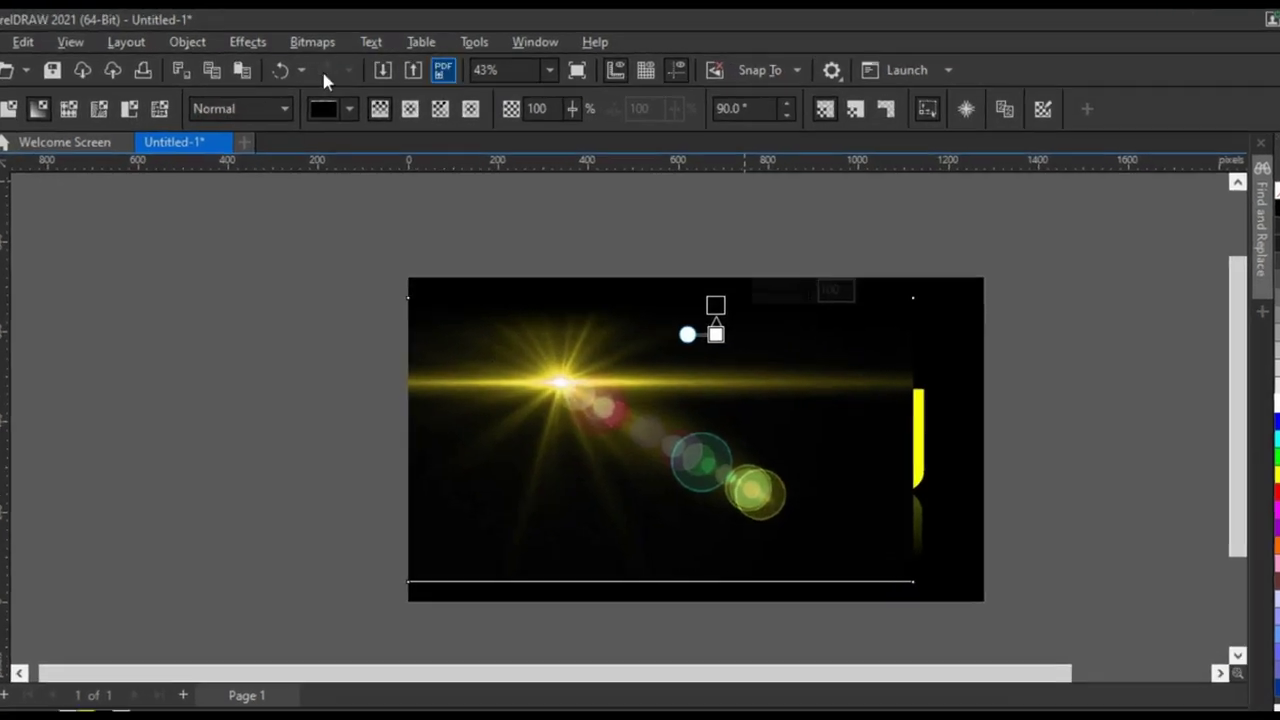
click(318, 38)
click(305, 64)
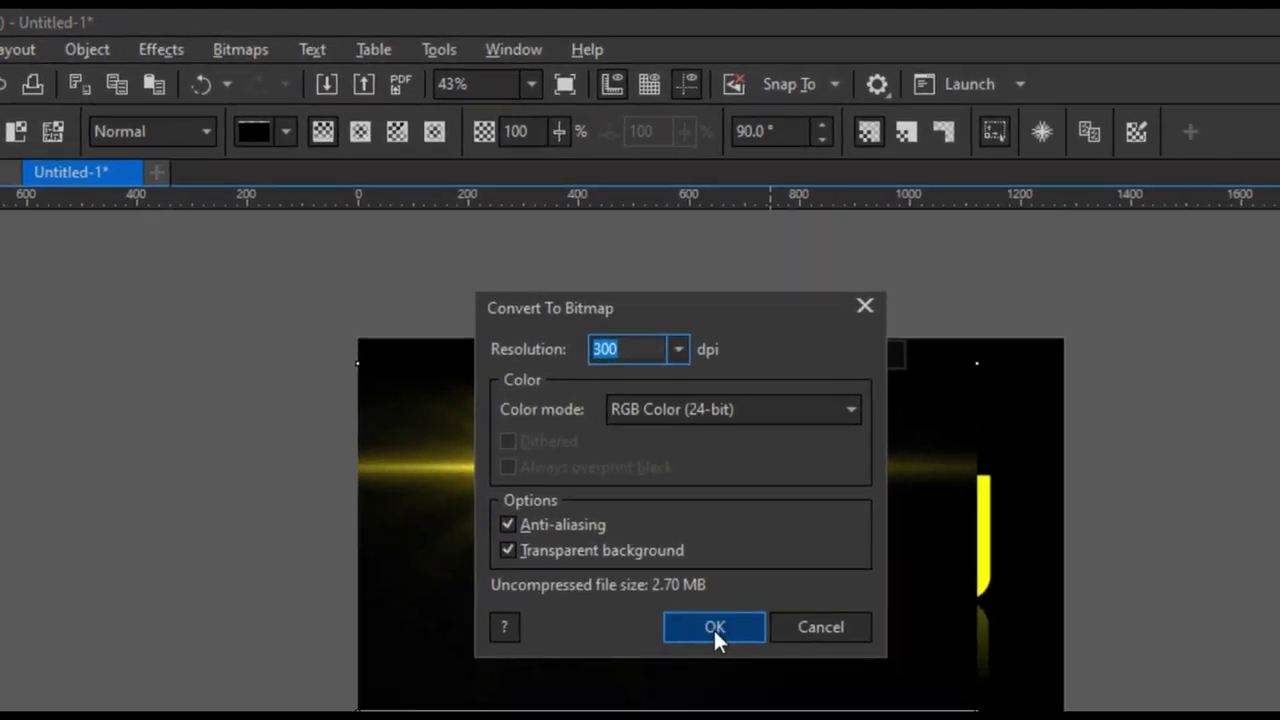
click(853, 719)
scroll(1087, 625, up, 2)
drag(885, 515, 917, 514)
- Convert the faded image to a 300 dpi bitmap again and adjust the fade's end node
scroll(885, 500, down, 3)
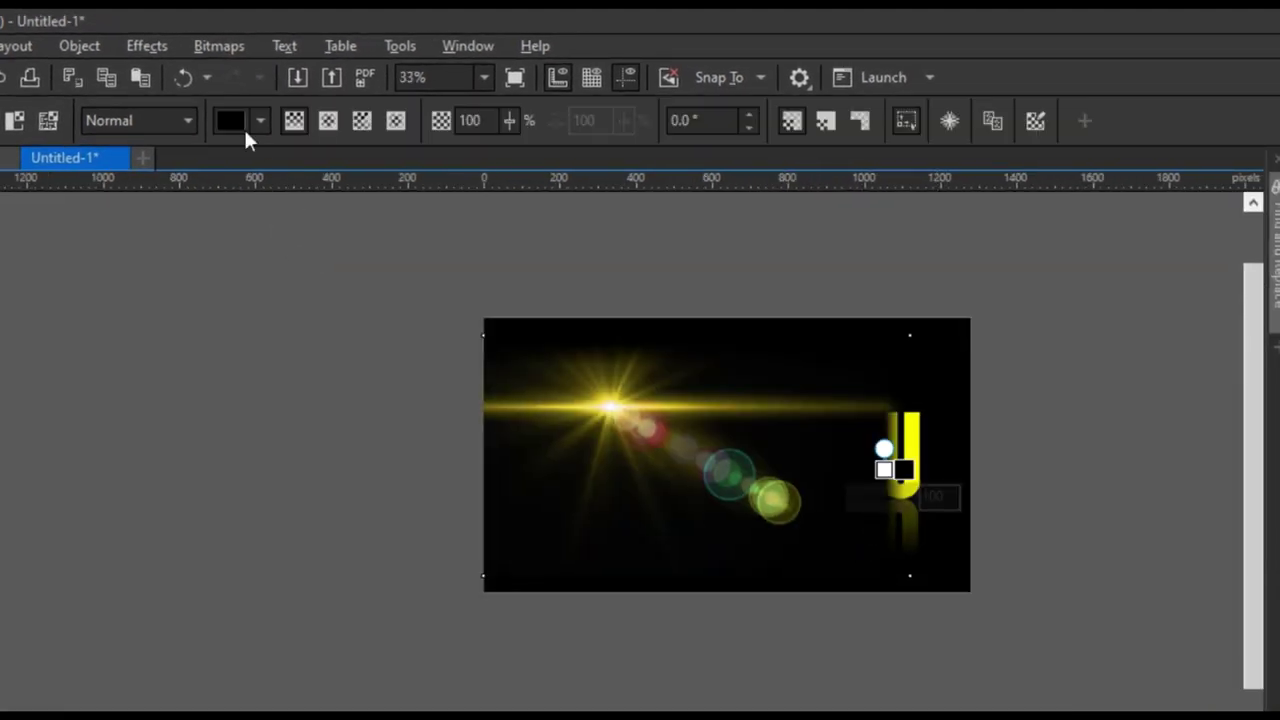
click(217, 43)
click(322, 76)
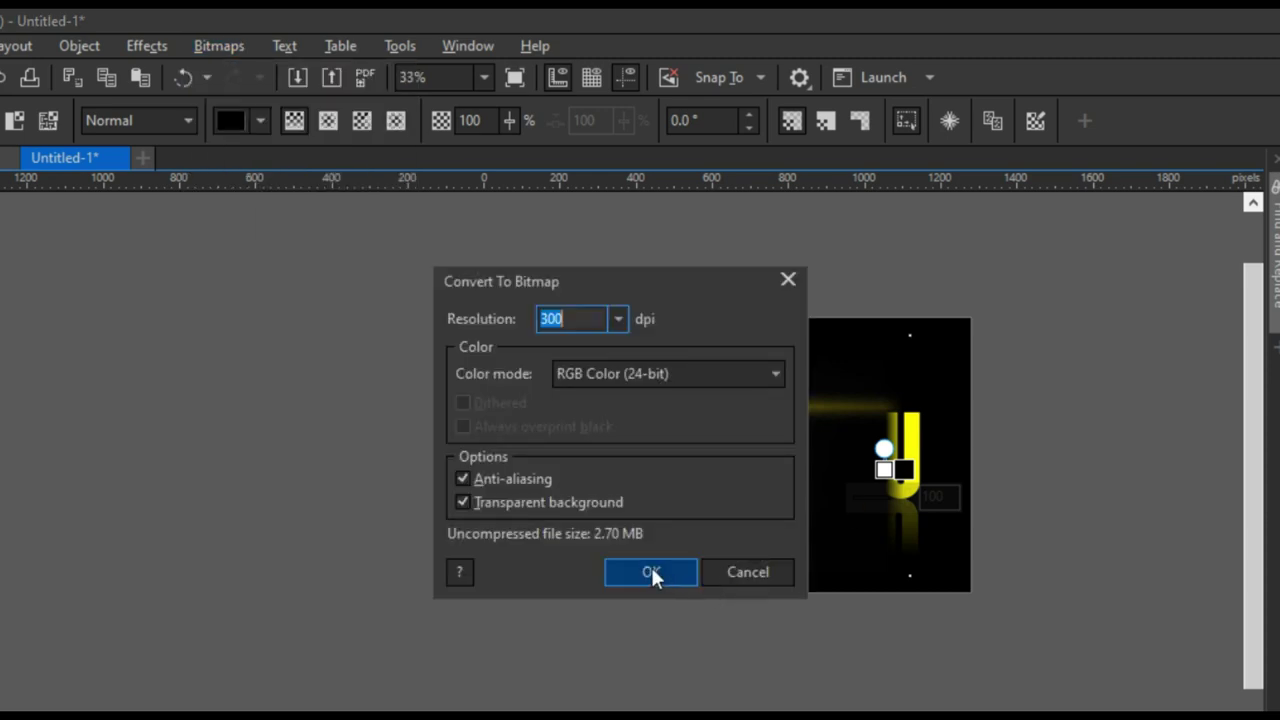
click(651, 568)
scroll(700, 563, up, 2)
click(741, 590)
scroll(833, 448, down, 3)
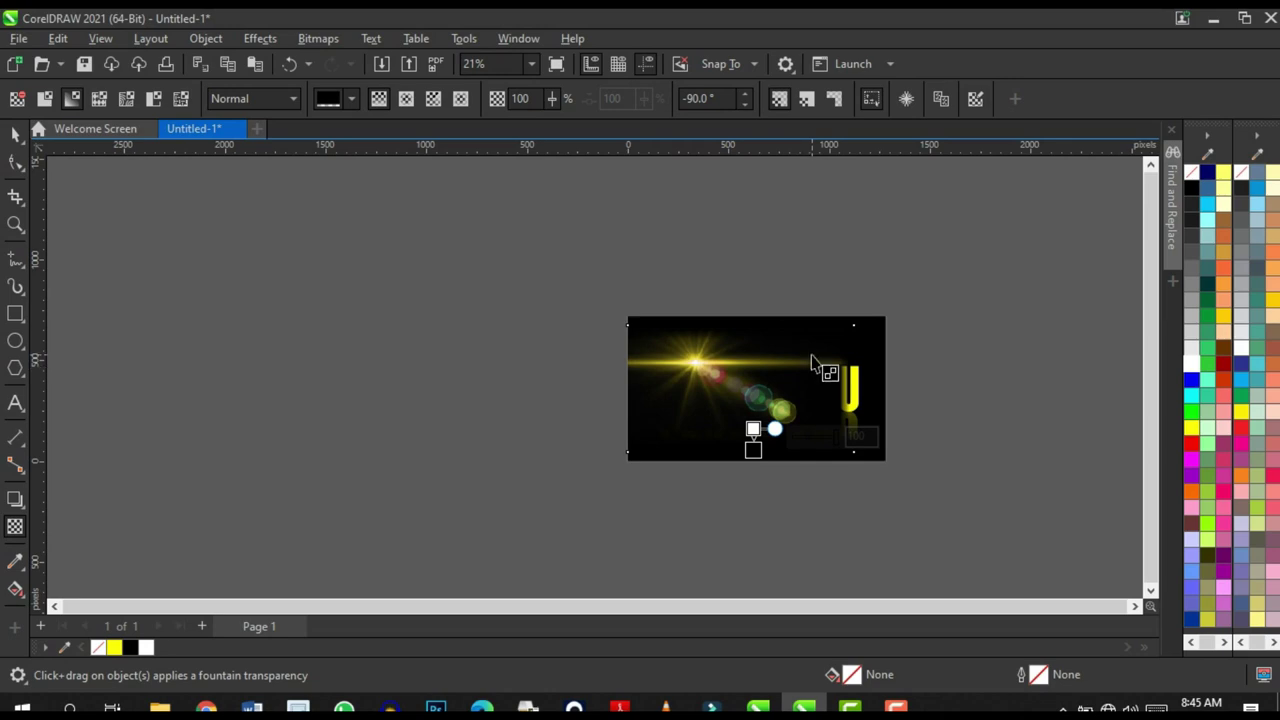
scroll(823, 366, up, 2)
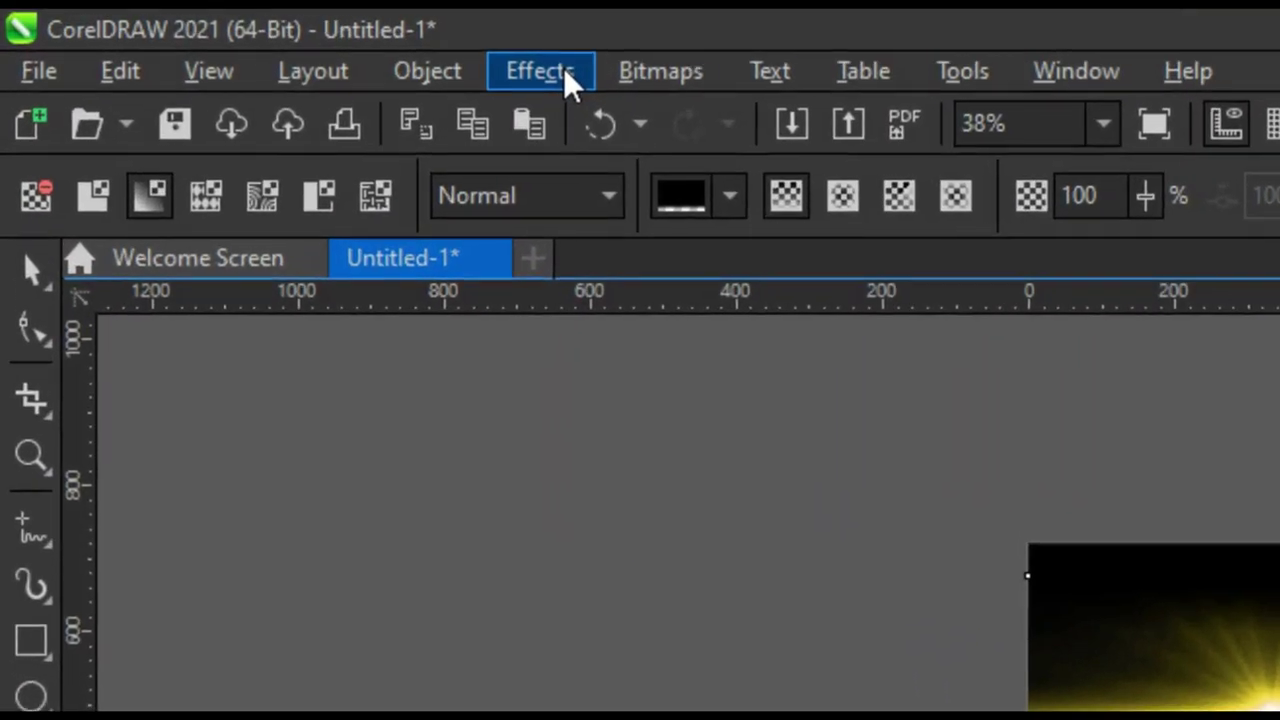
- Brighten the flare bitmap with an Effects > Adjust > Gamma value of about 0.69
click(266, 39)
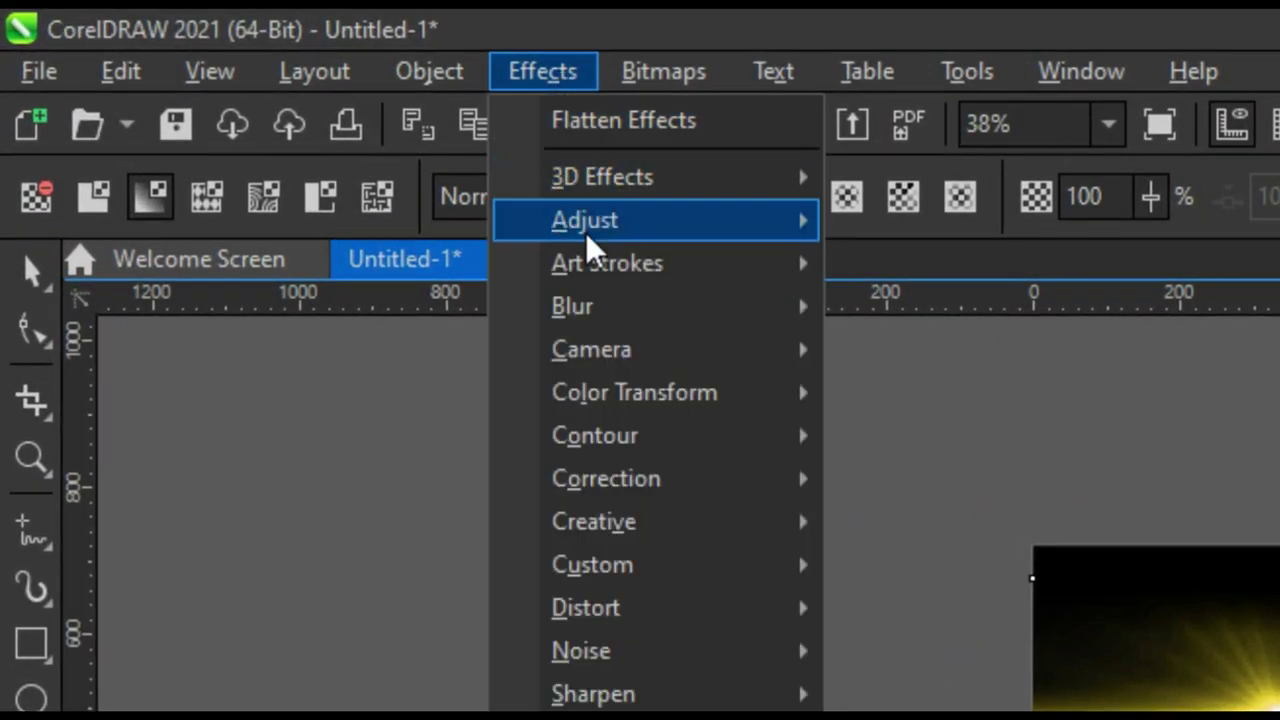
mouse_move(585, 232)
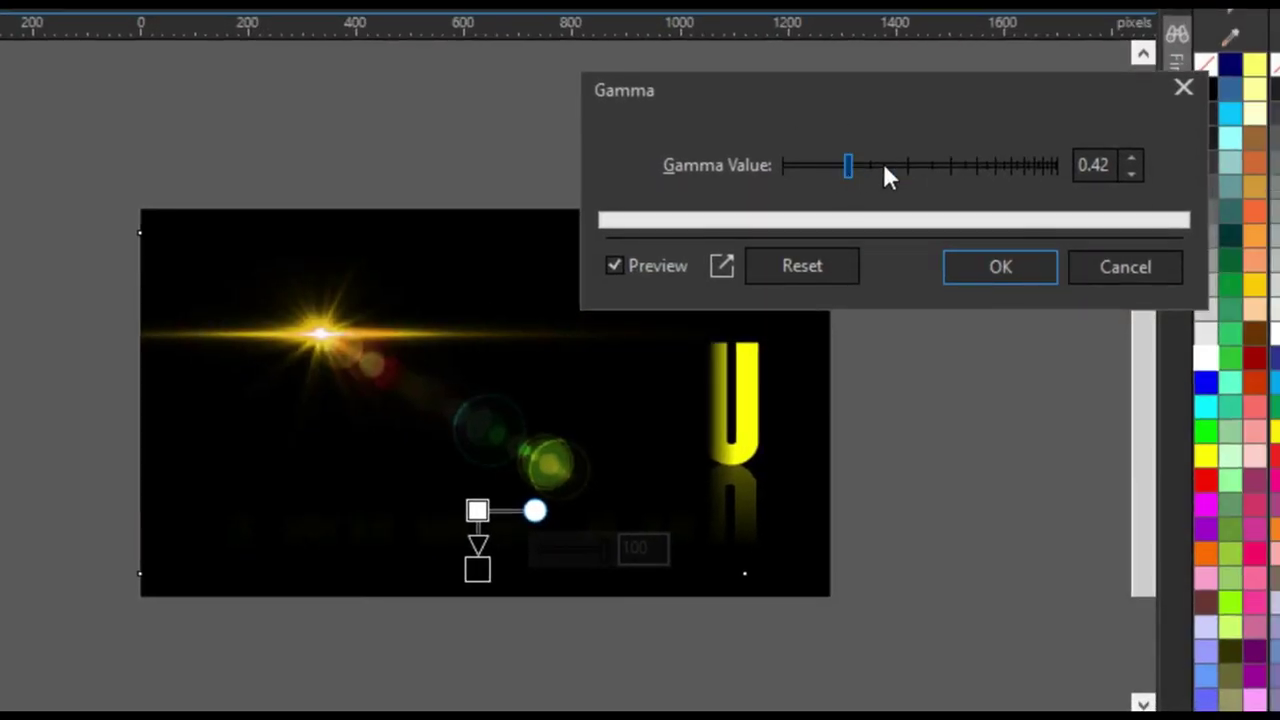
mouse_move(885, 166)
mouse_down()
mouse_move(897, 166)
mouse_move(878, 168)
mouse_up()
click(995, 266)
scroll(1110, 455, up, 1)
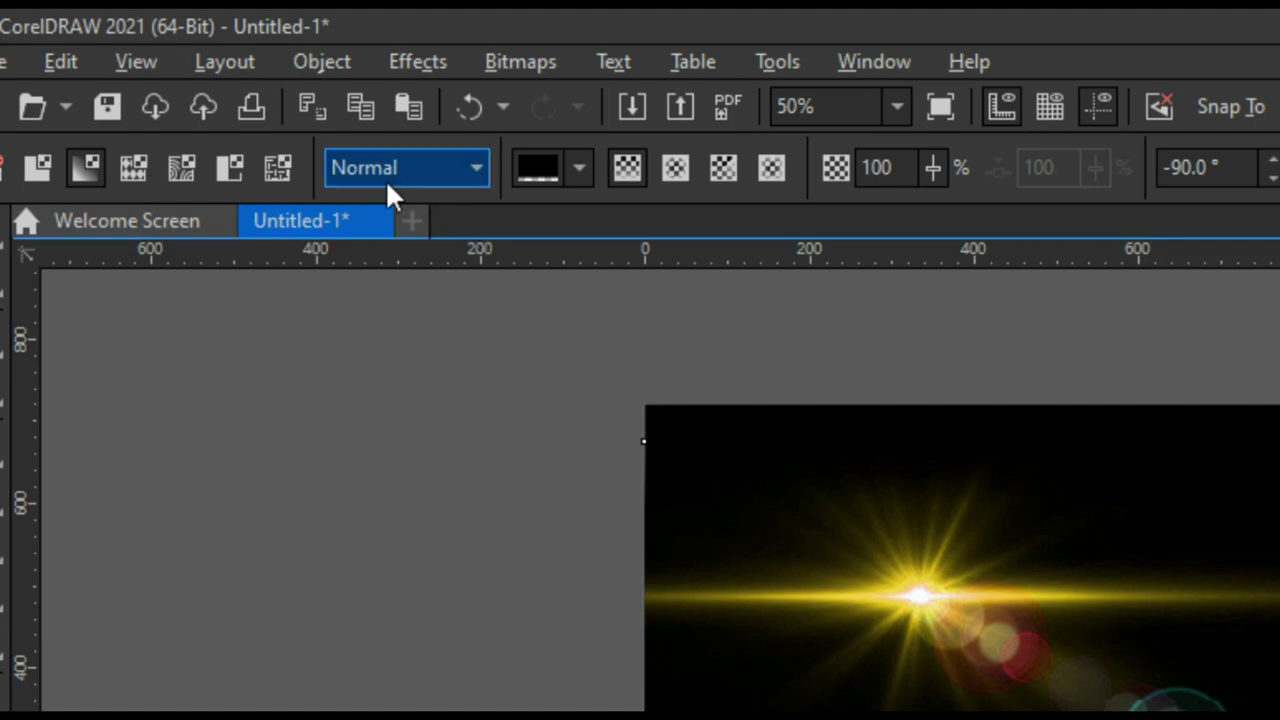
- Bring up the transparency merge mode list to choose Screen
click(378, 178)
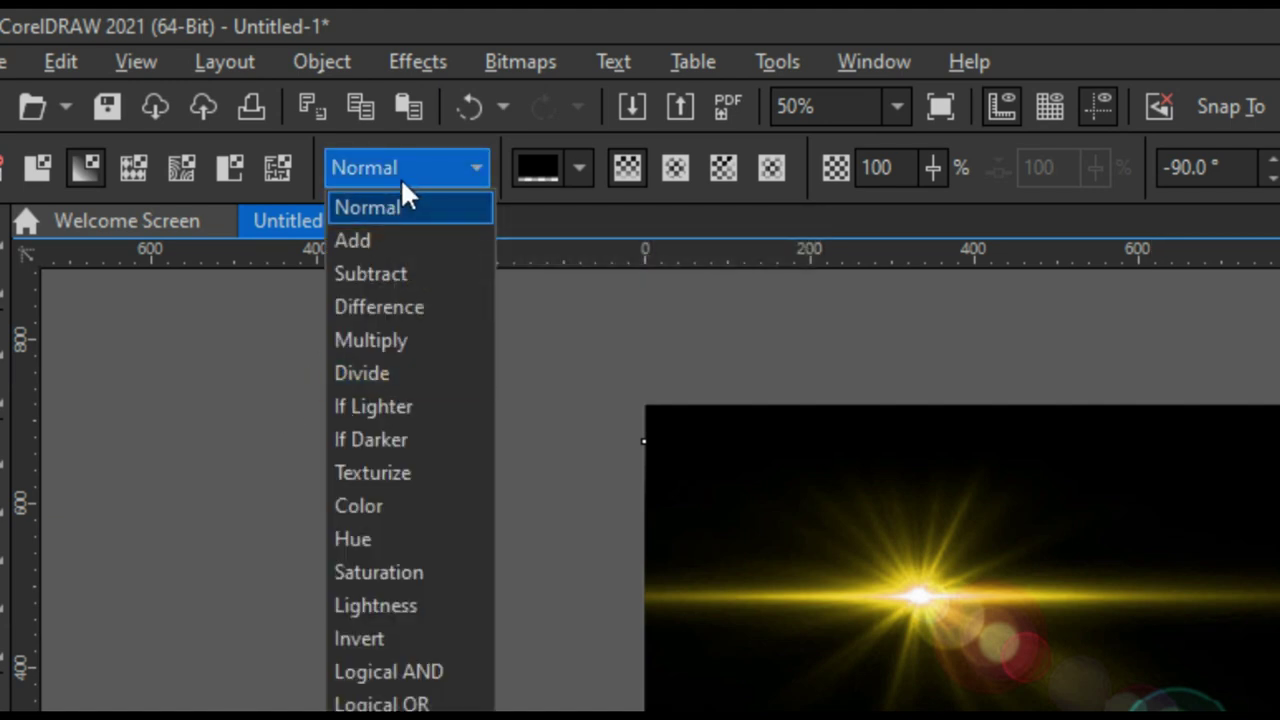
click(399, 190)
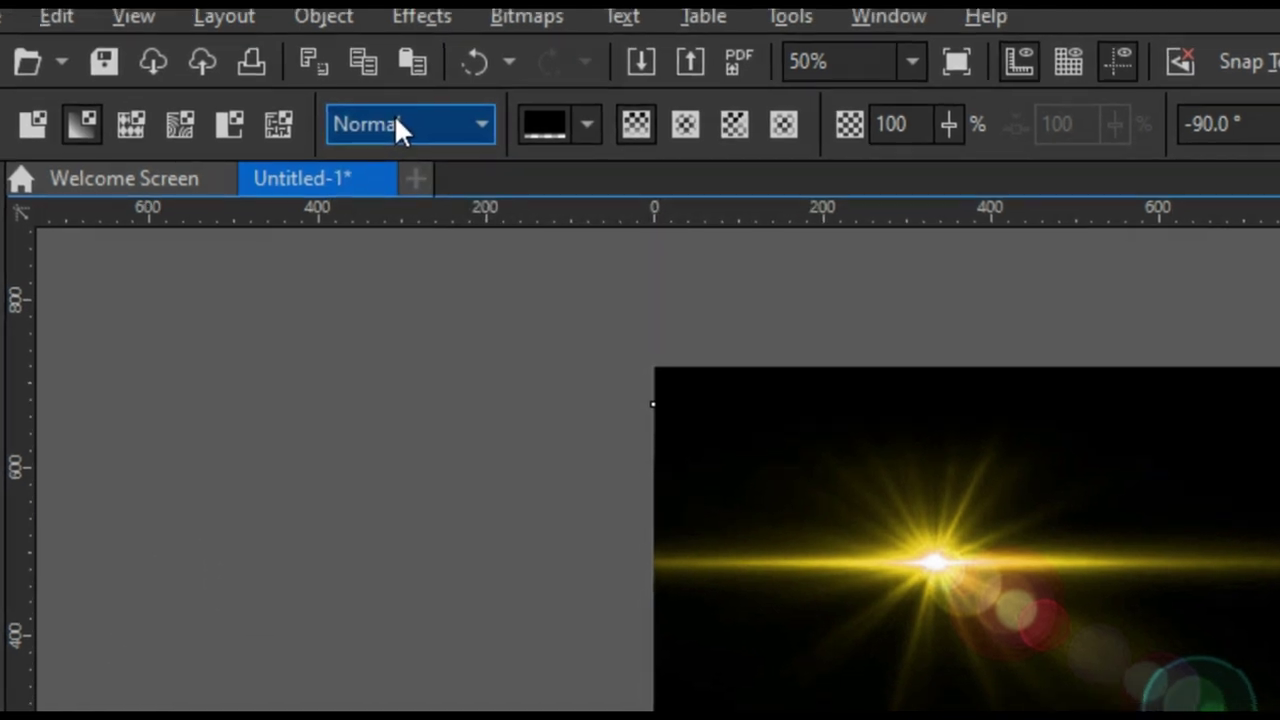
click(394, 168)
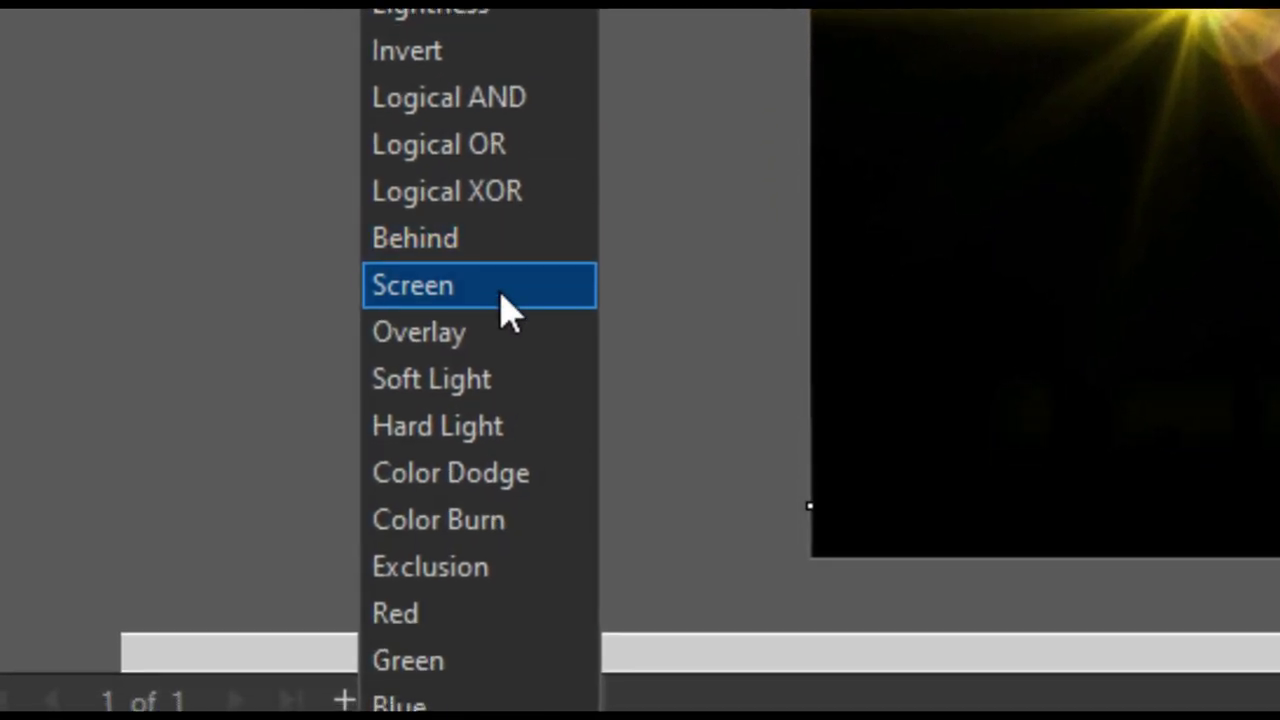